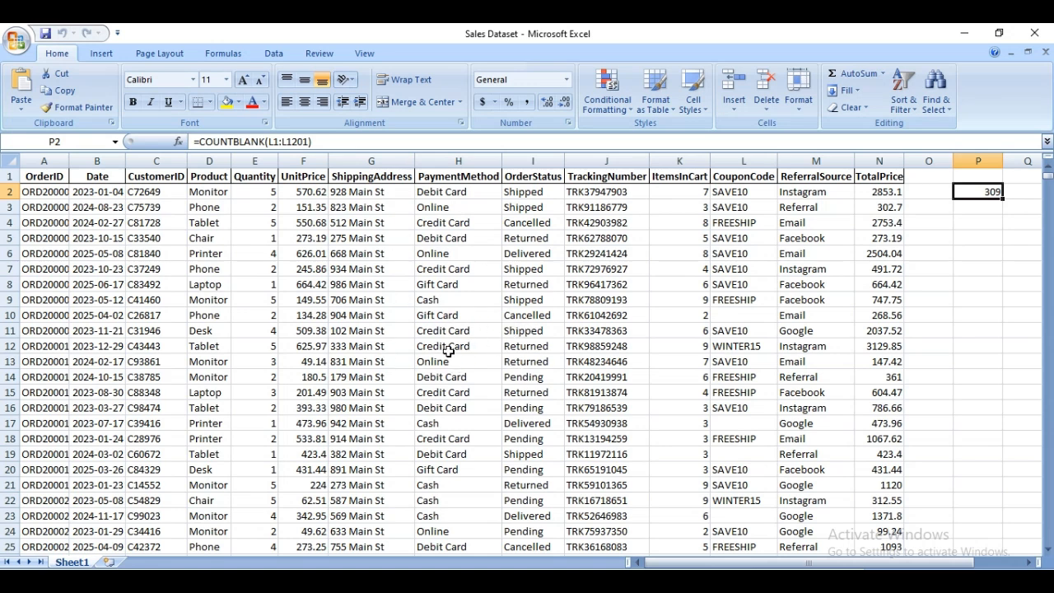
Convert the sales data range A1:N1201 into a table that uses the first row as headers.
{"action": "left_click", "coordinate": [485, 349]}
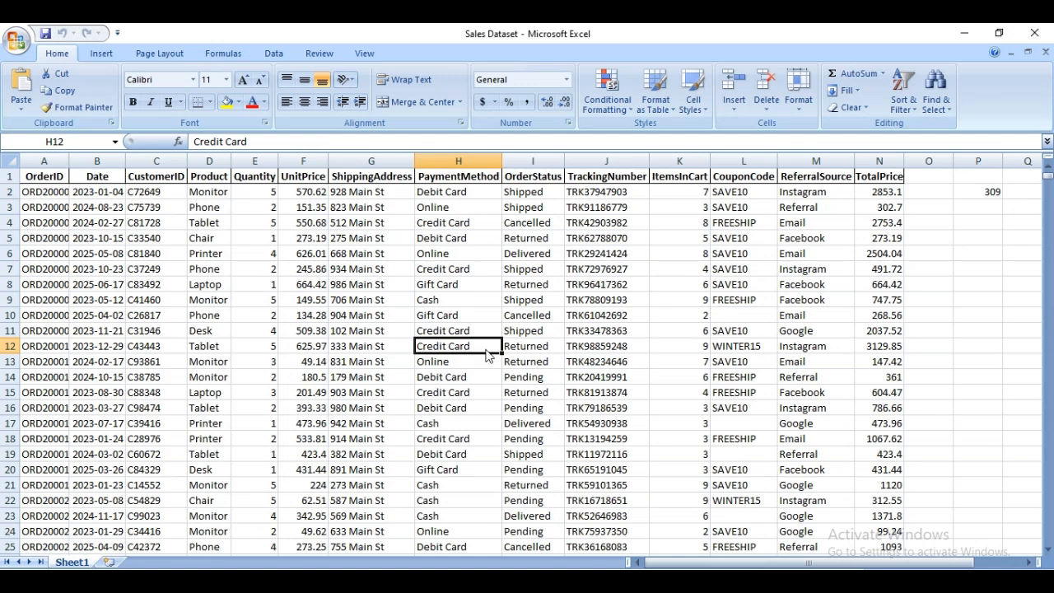
{"action": "key", "text": "ctrl+t"}
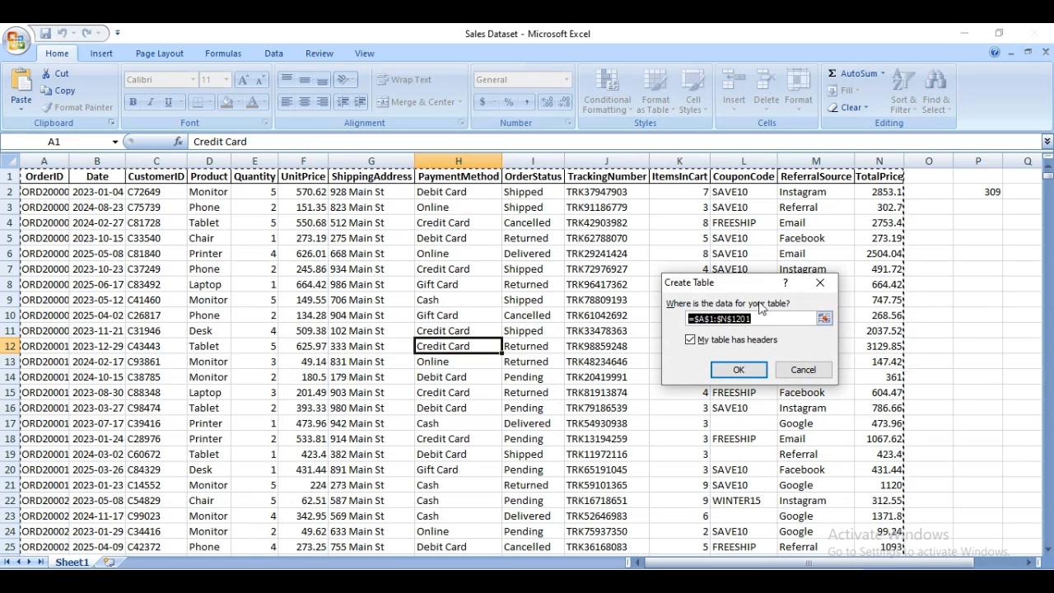
{"action": "left_click_drag", "start_coordinate": [758, 291], "coordinate": [595, 288]}
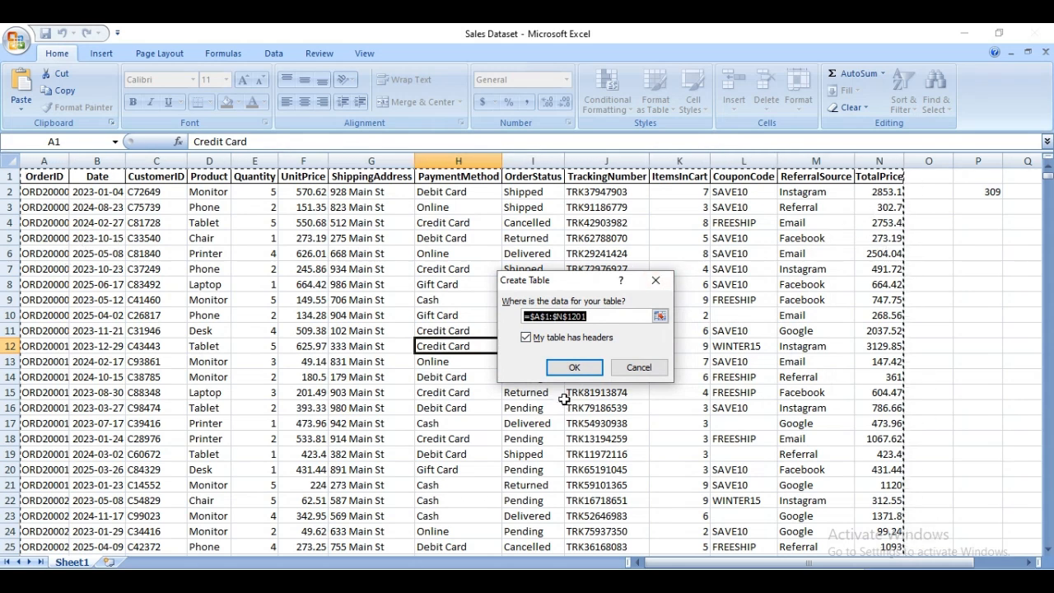
{"action": "left_click", "coordinate": [580, 376]}
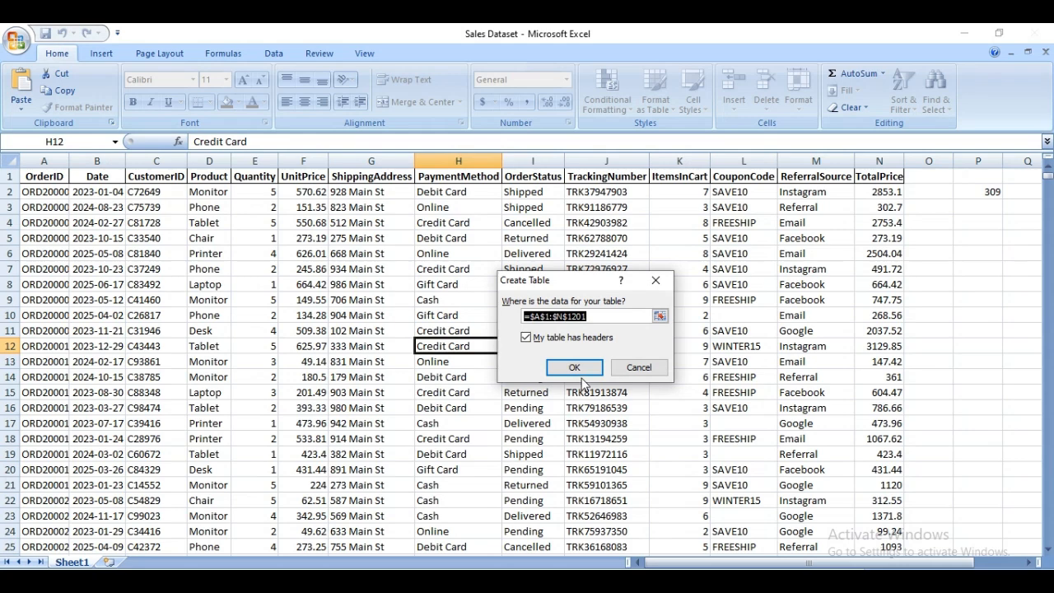
{"action": "left_click", "coordinate": [579, 369]}
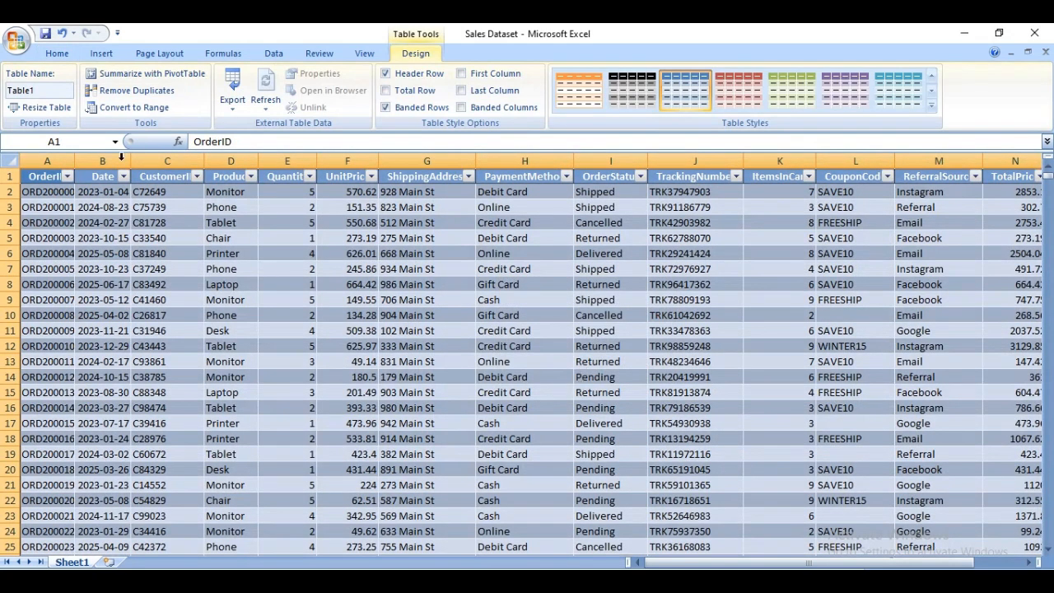
Rename the new table as Table123.
{"action": "left_click", "coordinate": [46, 93]}
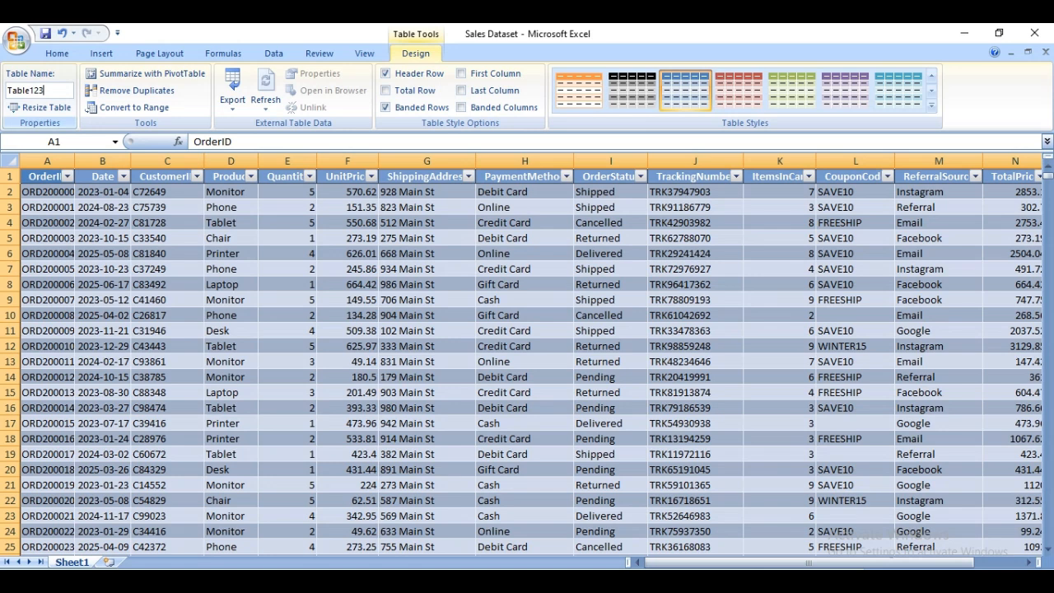
{"action": "type", "text": "23"}
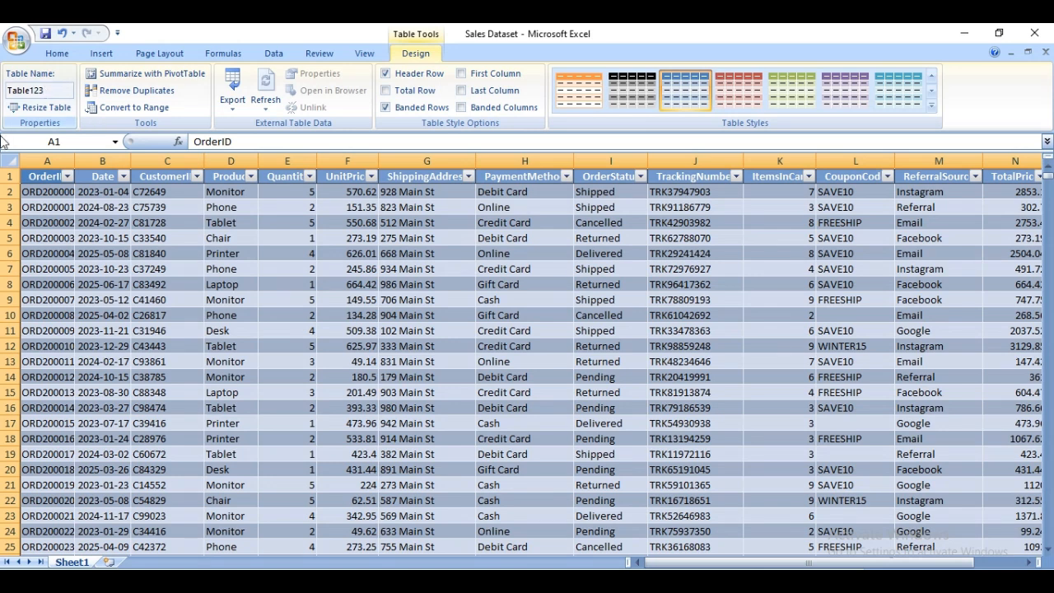
{"action": "key", "text": "Return"}
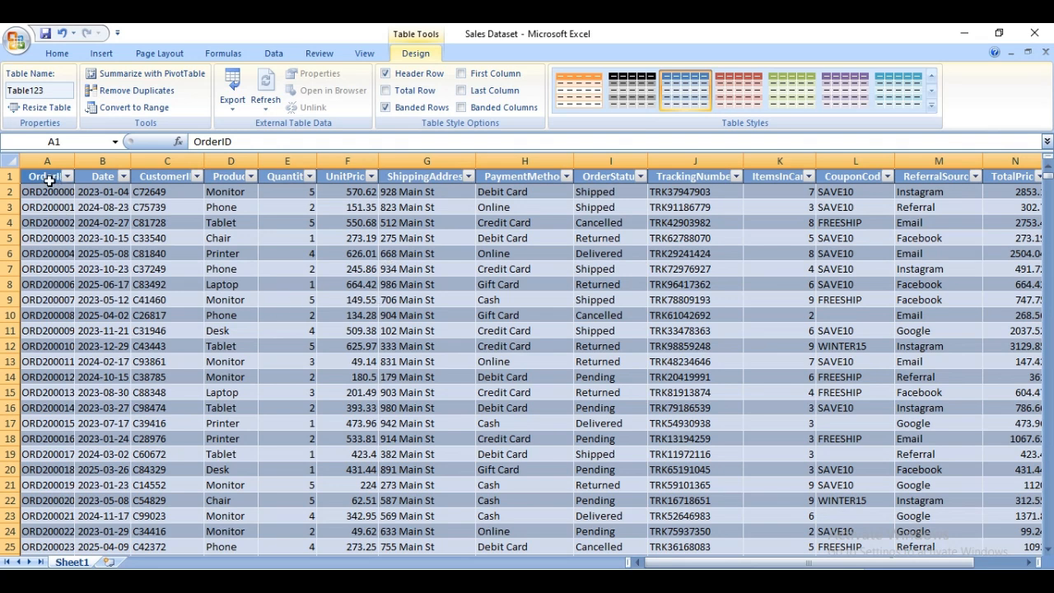
Delete the OrderID column from the table.
{"action": "left_click", "coordinate": [51, 270]}
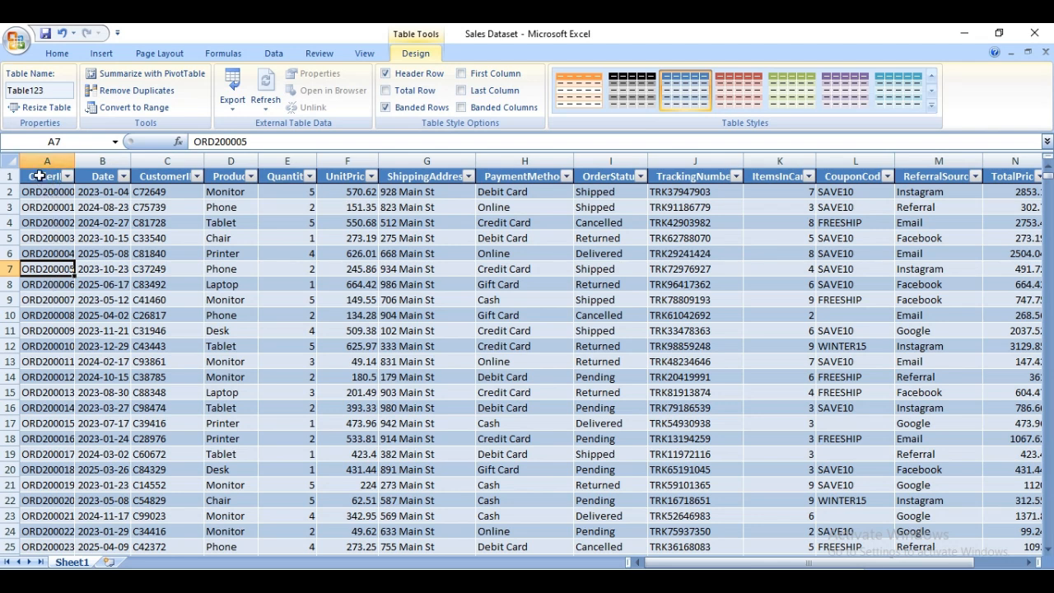
{"action": "right_click", "coordinate": [45, 180]}
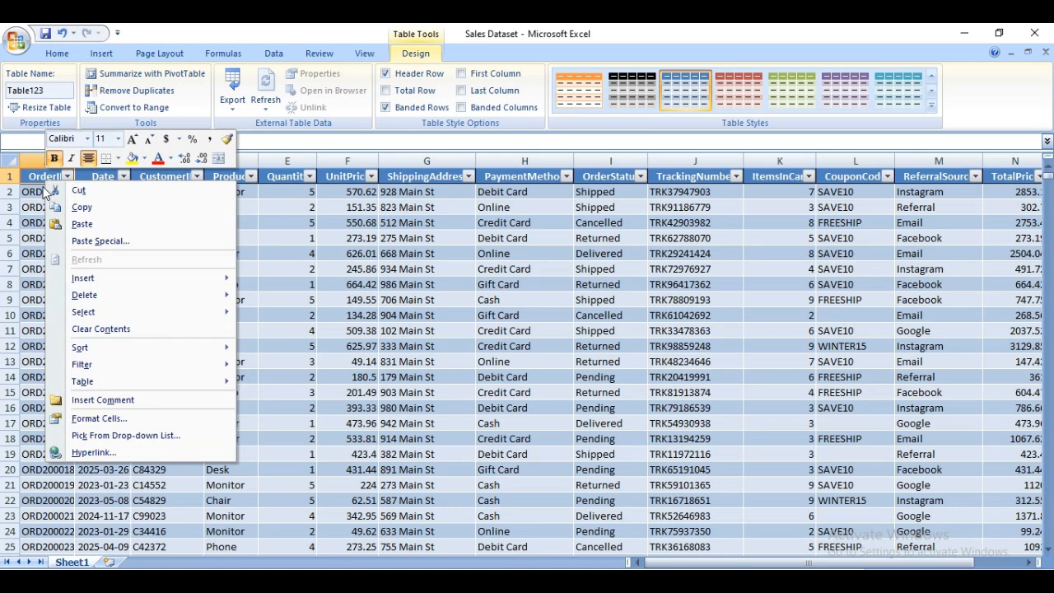
{"action": "right_click", "coordinate": [36, 181]}
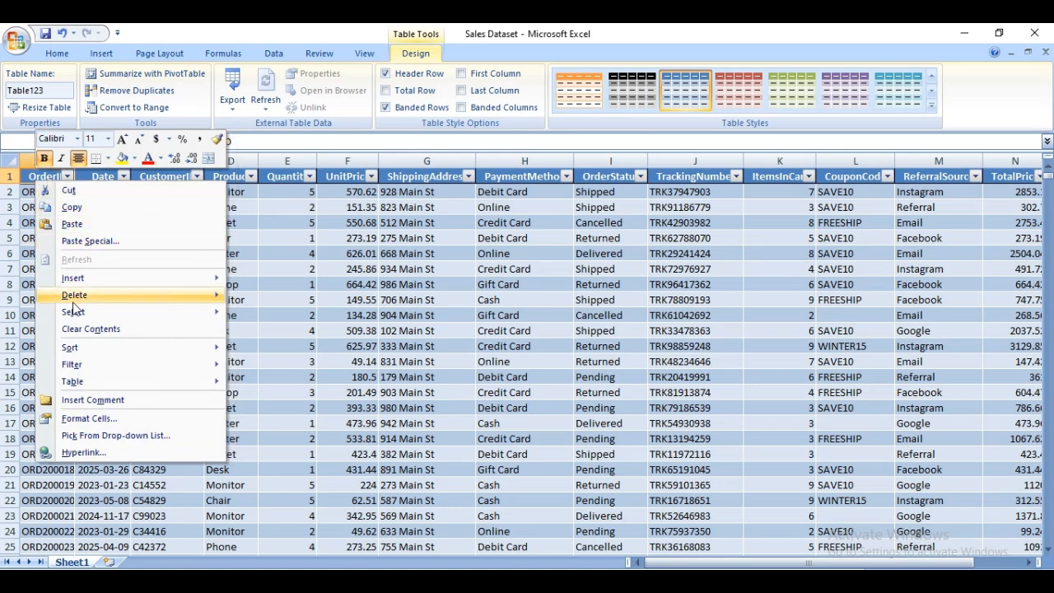
{"action": "mouse_move", "coordinate": [92, 303]}
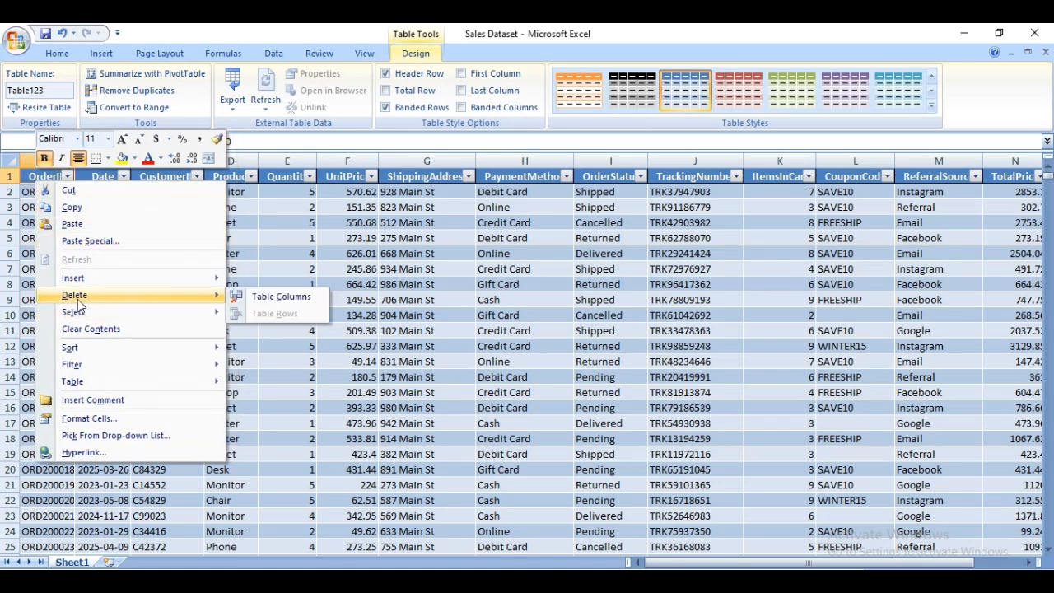
{"action": "left_click", "coordinate": [295, 301]}
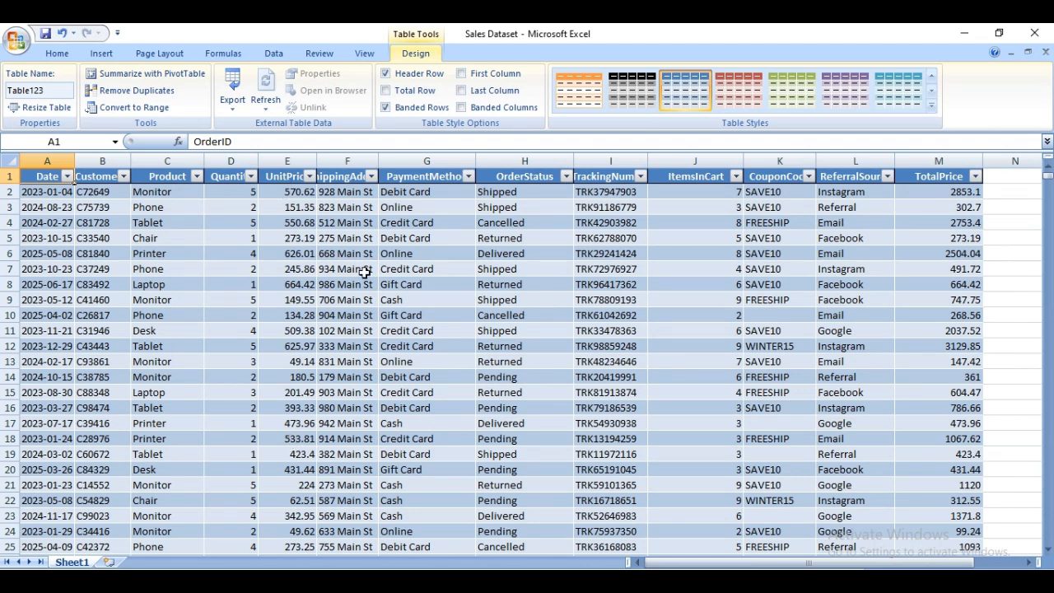
Delete the TrackingNumber column from the table.
{"action": "left_click", "coordinate": [353, 238]}
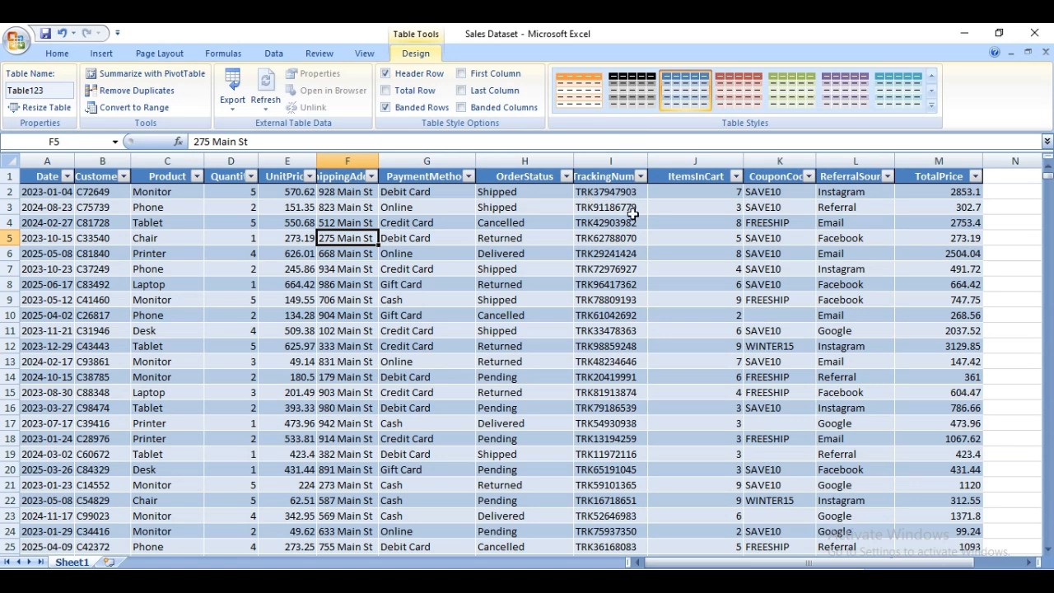
{"action": "right_click", "coordinate": [601, 179]}
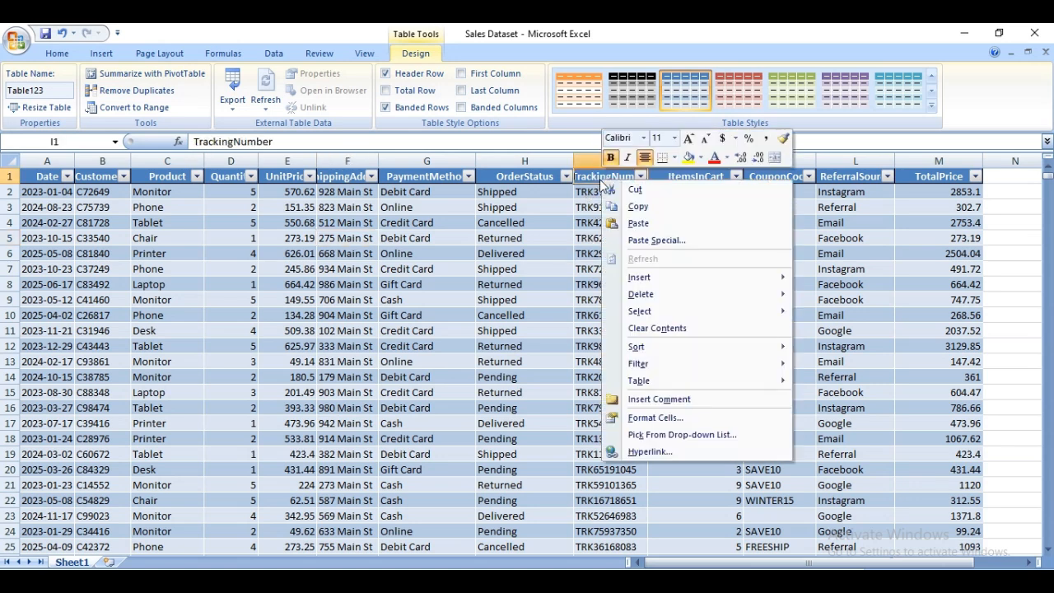
{"action": "mouse_move", "coordinate": [675, 298]}
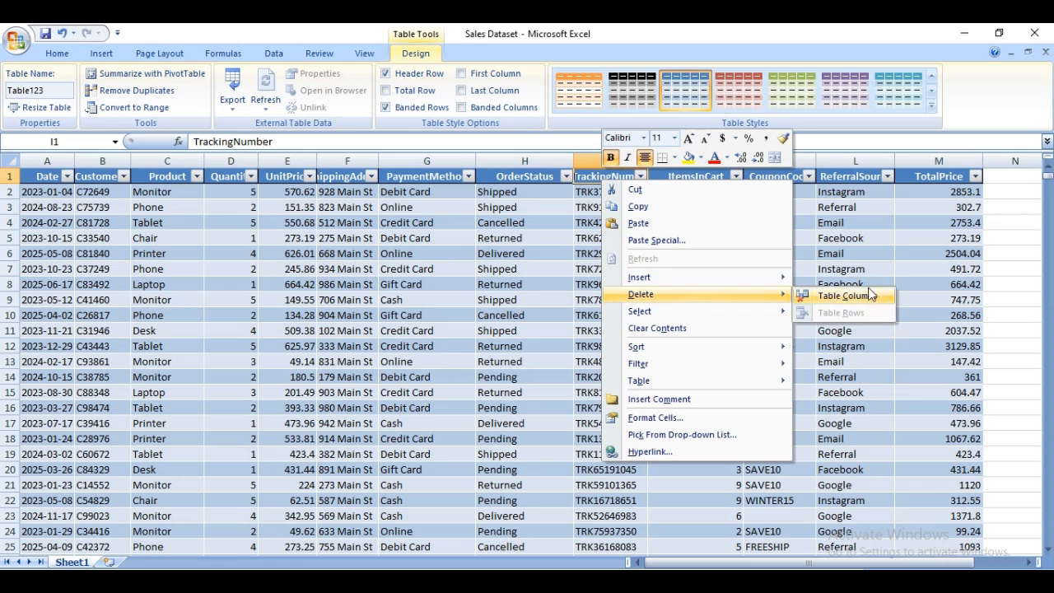
{"action": "left_click", "coordinate": [847, 295]}
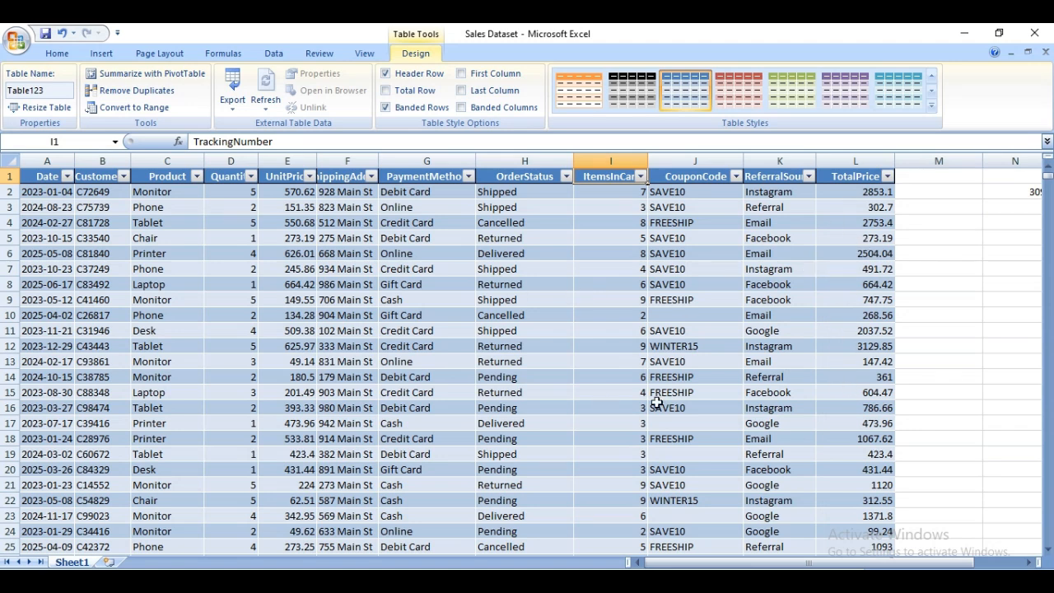
Examine the blank cells in the CouponCode column, checking rows 10, 17, 19 and 23.
{"action": "left_click", "coordinate": [546, 332]}
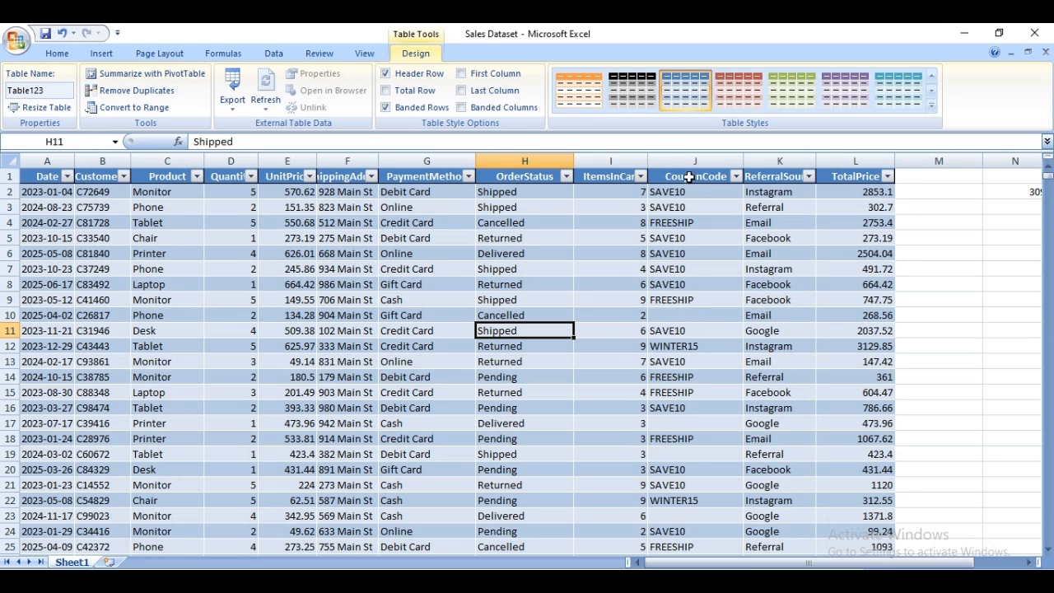
{"action": "left_click", "coordinate": [690, 316]}
{"action": "left_click", "coordinate": [691, 423]}
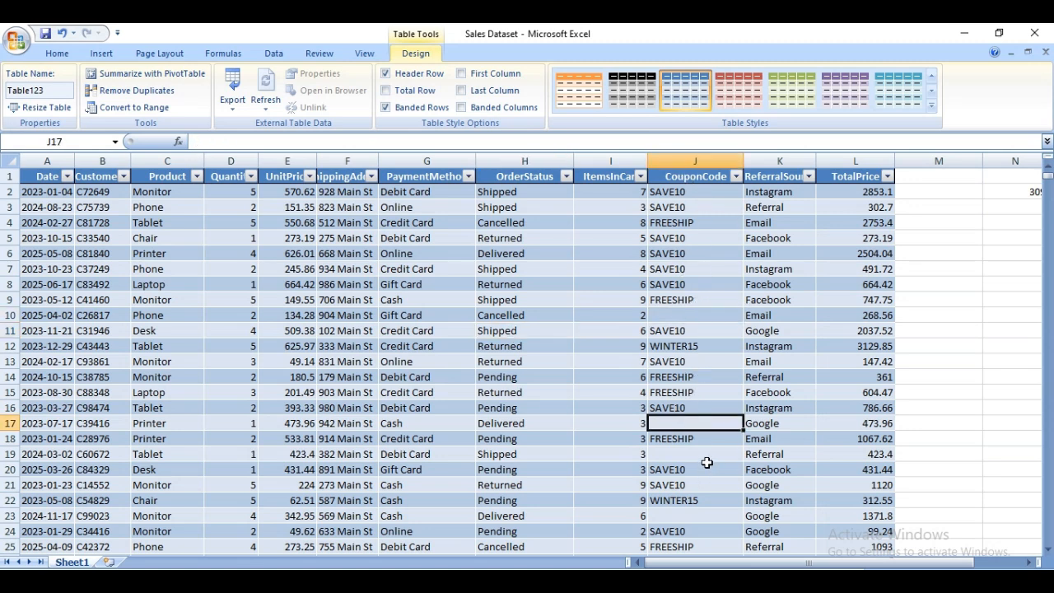
{"action": "left_click", "coordinate": [706, 453]}
{"action": "left_click", "coordinate": [703, 515]}
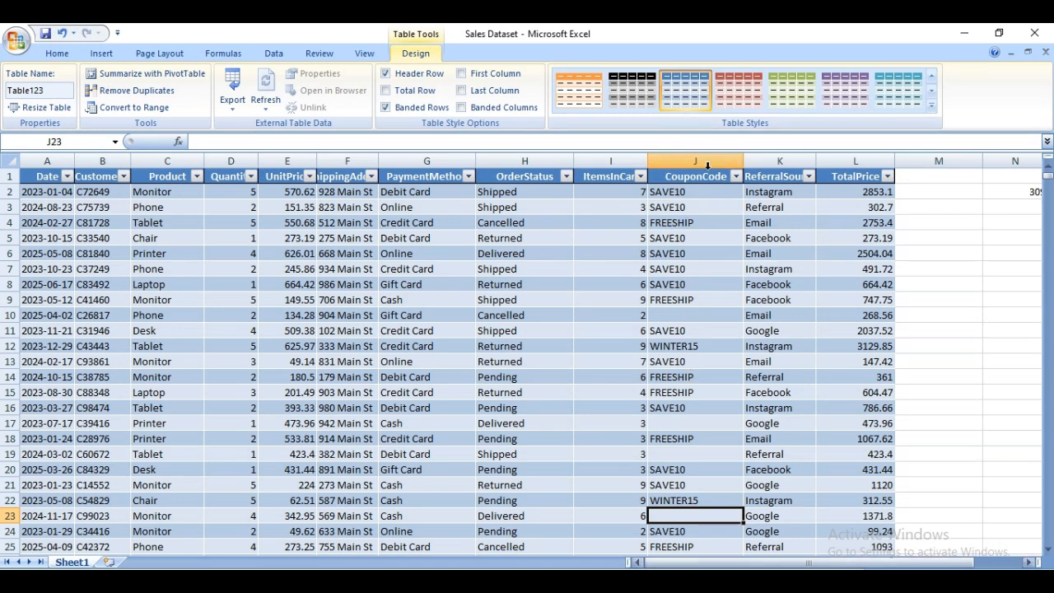
{"action": "left_click", "coordinate": [667, 319]}
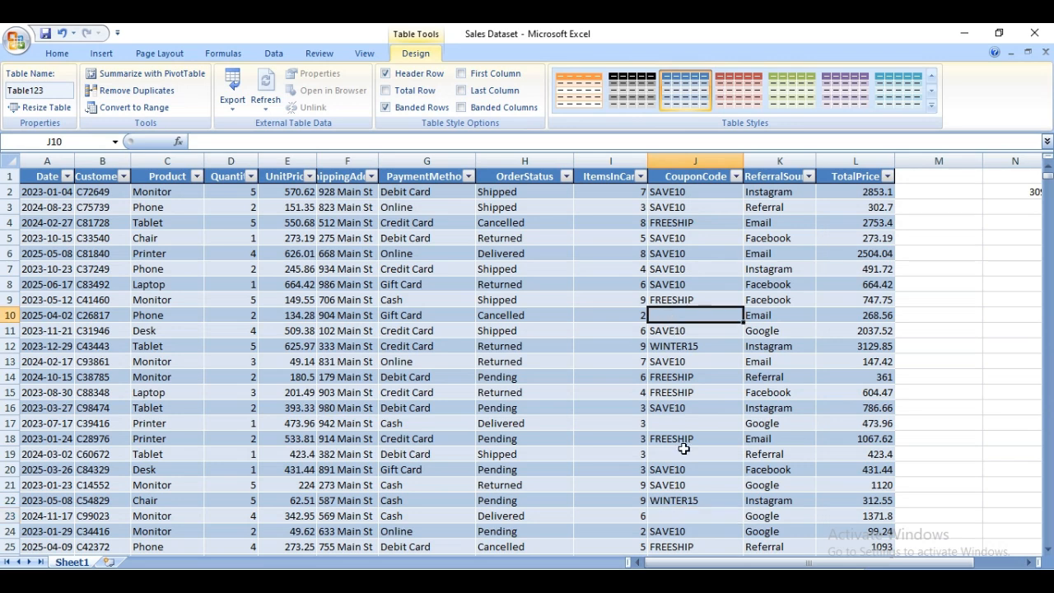
{"action": "left_click", "coordinate": [686, 425]}
{"action": "left_click", "coordinate": [690, 457]}
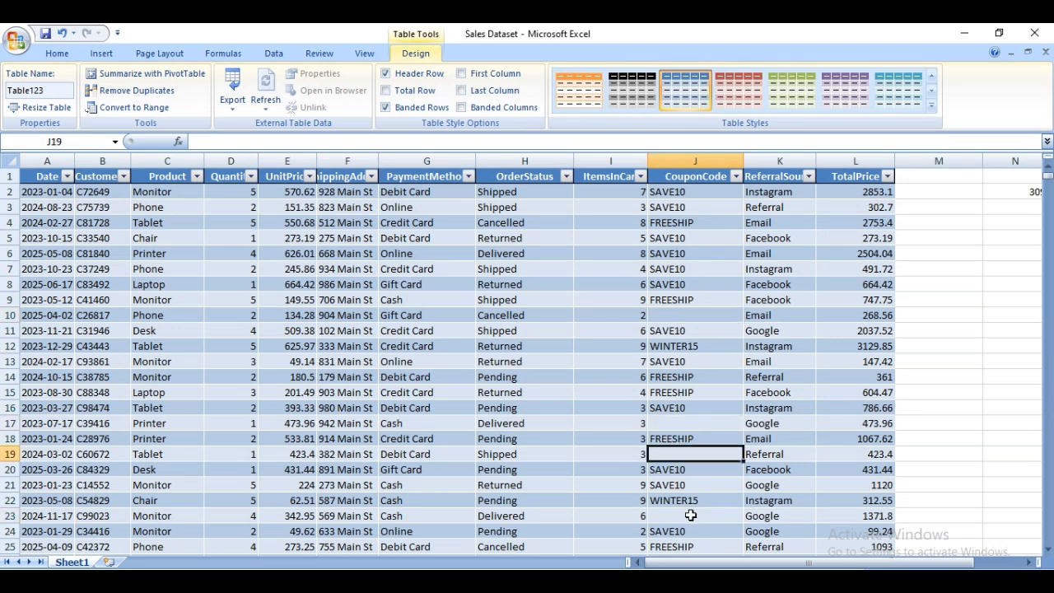
{"action": "left_click", "coordinate": [692, 514]}
{"action": "left_click", "coordinate": [709, 423]}
{"action": "left_click", "coordinate": [708, 453]}
{"action": "left_click", "coordinate": [674, 319]}
{"action": "left_click", "coordinate": [685, 420]}
{"action": "left_click", "coordinate": [687, 454]}
{"action": "left_click", "coordinate": [687, 517]}
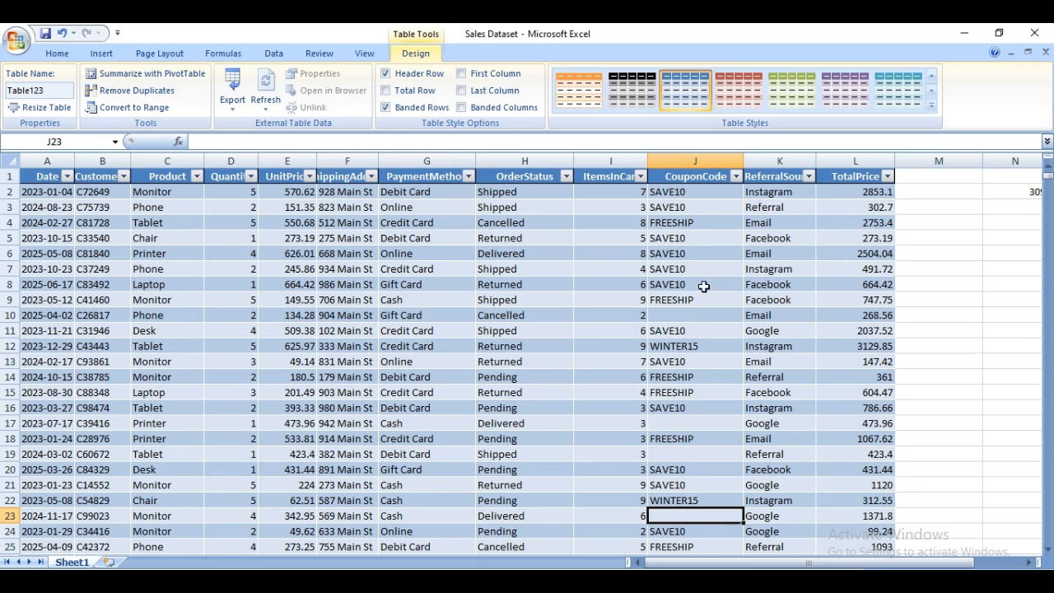
Start a COUNTBLANK formula in cell M2 with the first CouponCode cell, J2, as its range reference.
{"action": "left_click", "coordinate": [939, 192]}
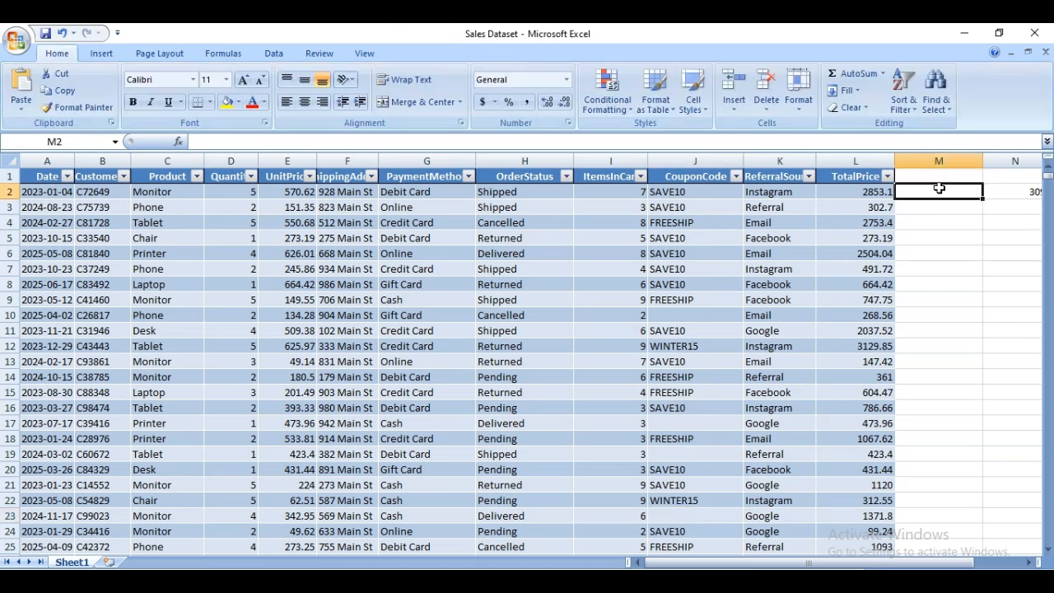
{"action": "type", "text": "="}
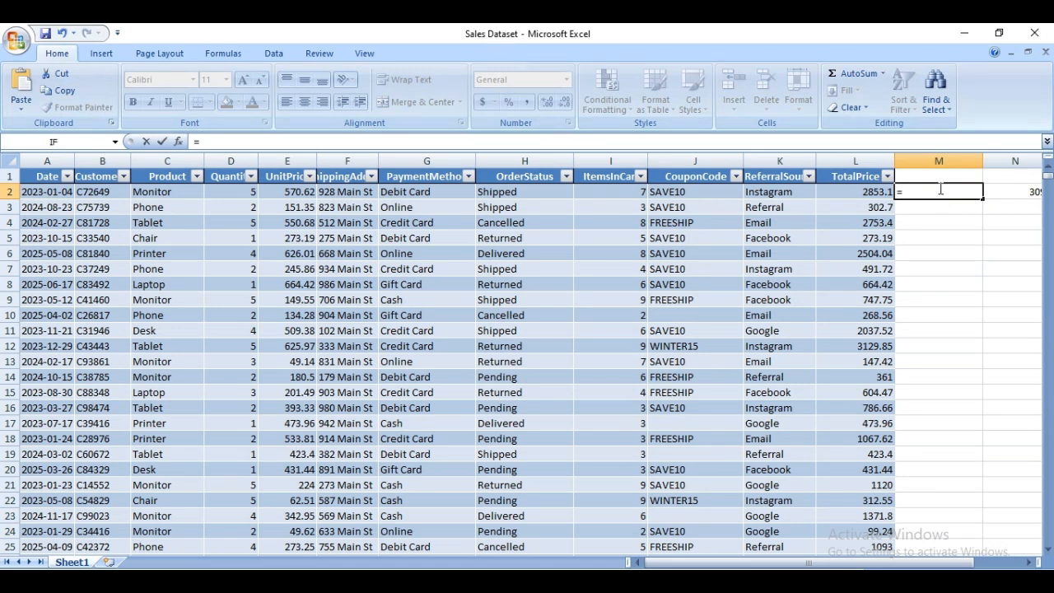
{"action": "type", "text": "count"}
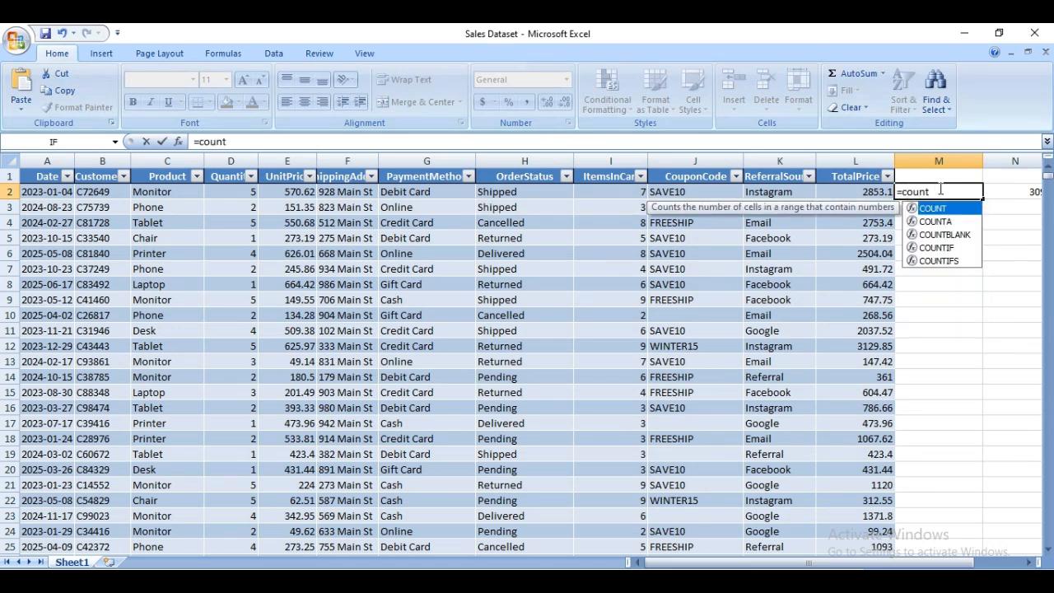
{"action": "left_click", "coordinate": [952, 236]}
{"action": "double_click", "coordinate": [952, 236]}
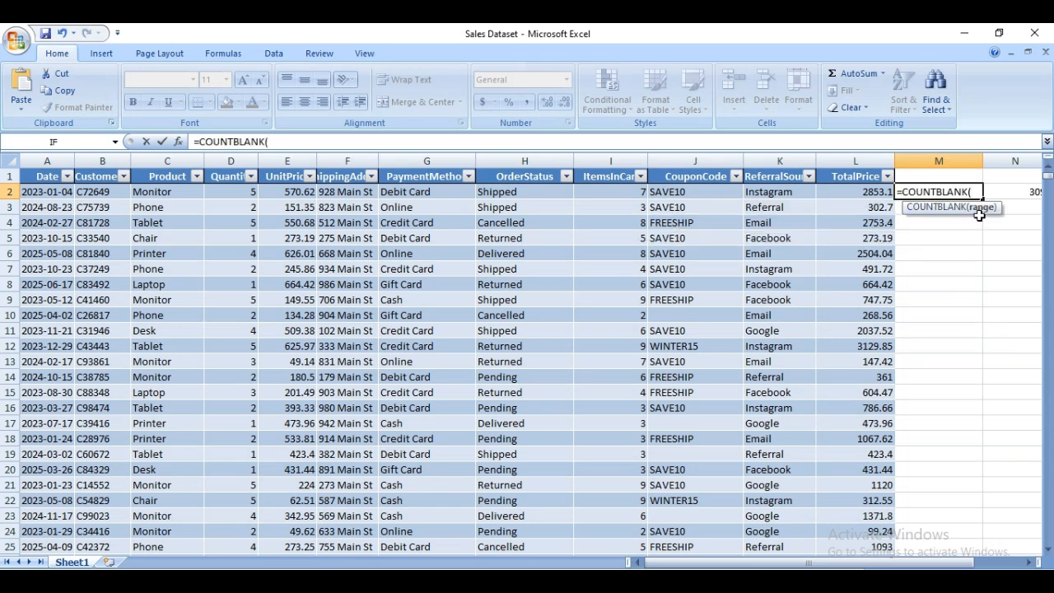
{"action": "left_click", "coordinate": [696, 191]}
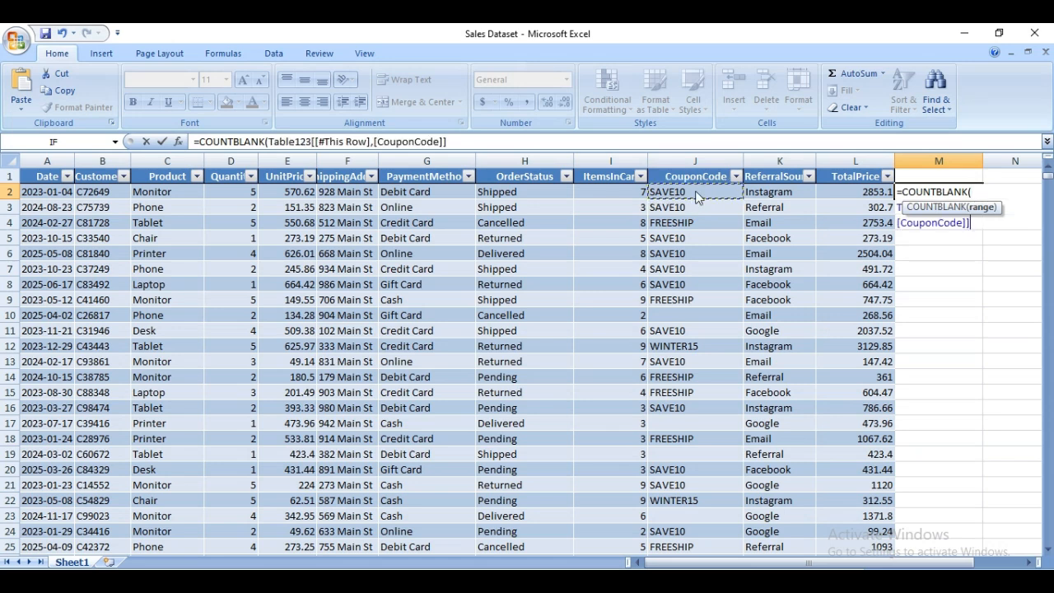
{"action": "mouse_move", "coordinate": [696, 191]}
{"action": "left_mouse_down"}
{"action": "mouse_move", "coordinate": [696, 559]}
{"action": "mouse_move", "coordinate": [696, 191]}
{"action": "left_mouse_up"}
{"action": "key", "text": "ctrl+shift+Down"}
{"action": "key", "text": "ctrl+shift+Down"}
{"action": "key", "text": "ctrl+shift+Down"}
{"action": "key", "text": "ctrl+shift+Down"}
{"action": "key", "text": "ctrl+shift+Down"}
{"action": "key", "text": "ctrl+shift+Down"}
{"action": "key", "text": "ctrl+shift+Down"}
{"action": "key", "text": "ctrl+shift+Down"}
{"action": "key", "text": "ctrl+shift+Down"}
{"action": "key", "text": "ctrl+shift+Down"}
{"action": "key", "text": "ctrl+shift+Down"}
{"action": "key", "text": "ctrl+shift+Down"}
{"action": "key", "text": "ctrl+shift+Down"}
{"action": "key", "text": "ctrl+shift+Down"}
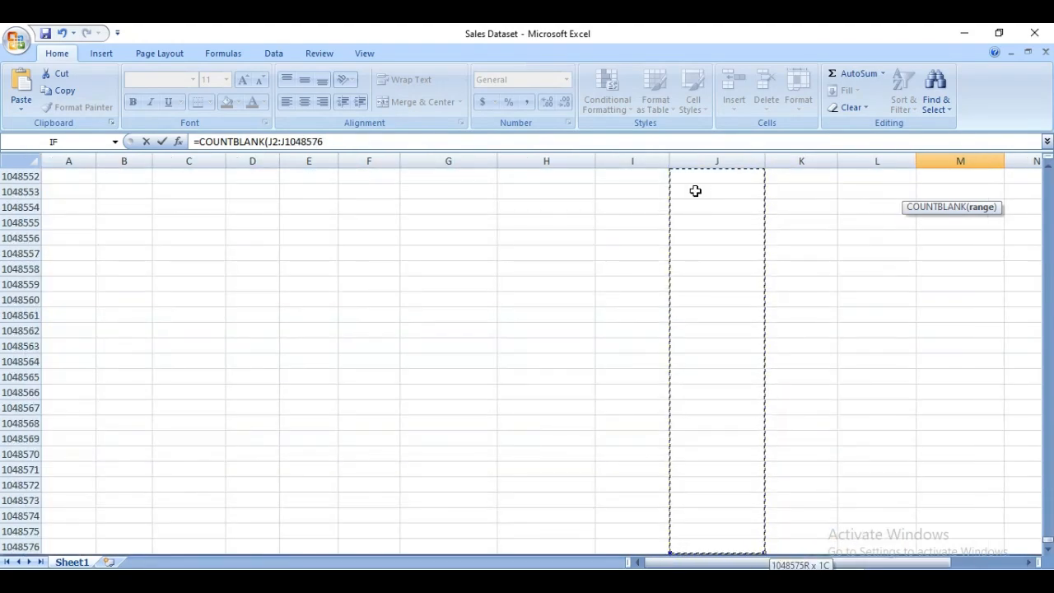
{"action": "key", "text": "ctrl+shift+Up"}
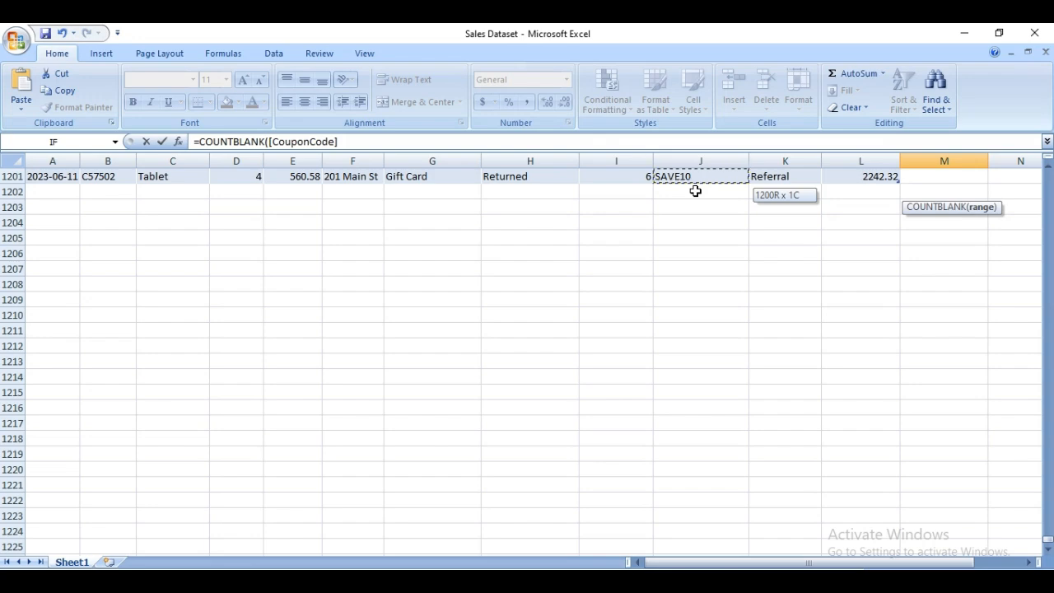
{"action": "key", "text": "ctrl+shift+Up"}
{"action": "key", "text": "ctrl+shift+Up"}
{"action": "key", "text": "ctrl+shift+Up"}
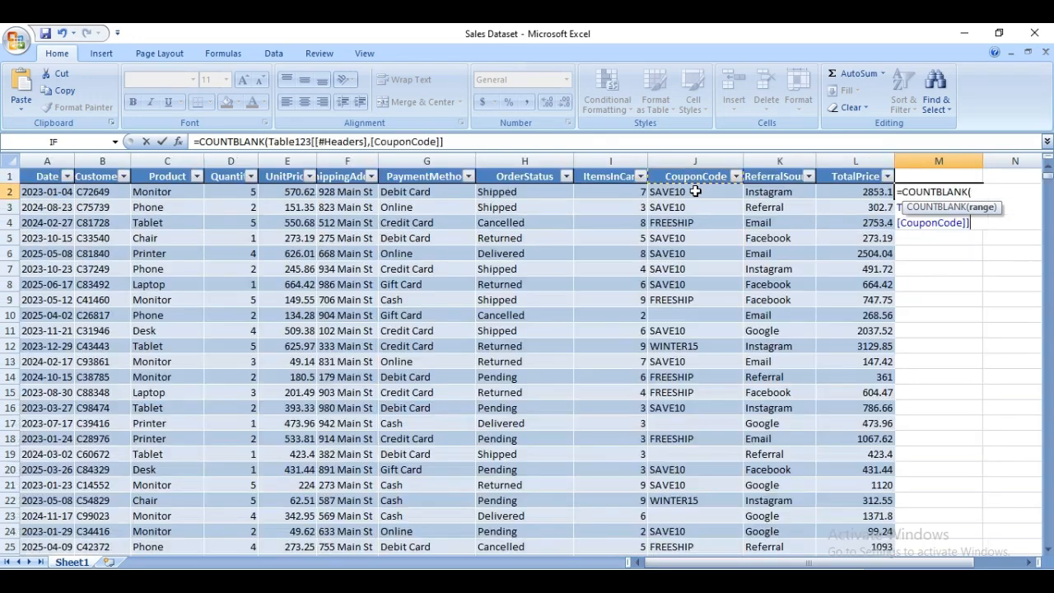
{"action": "key", "text": "Down"}
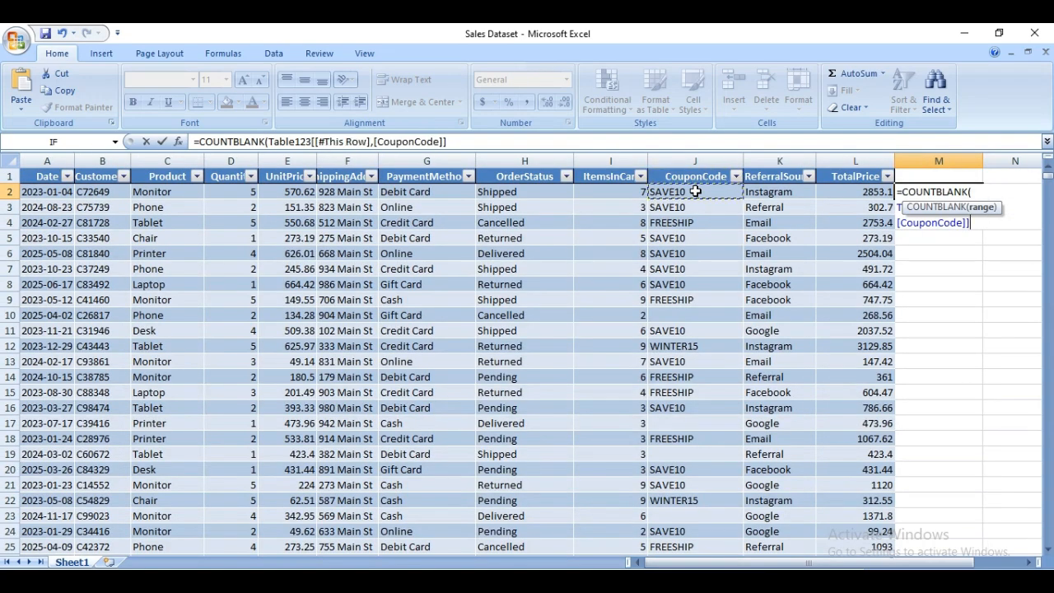
{"action": "key", "text": "Down"}
{"action": "key", "text": "Down"}
{"action": "key", "text": "Down"}
{"action": "key", "text": "Down"}
{"action": "key", "text": "Down"}
{"action": "key", "text": "Down"}
{"action": "key", "text": "Down"}
{"action": "key", "text": "Down"}
{"action": "key", "text": "Down"}
{"action": "key", "text": "Down"}
{"action": "key", "text": "Down"}
{"action": "key", "text": "Down"}
{"action": "key", "text": "Down"}
{"action": "key", "text": "Down"}
{"action": "key", "text": "Down"}
{"action": "key", "text": "Down"}
{"action": "key", "text": "Down"}
{"action": "key", "text": "Down"}
{"action": "key", "text": "Down"}
{"action": "key", "text": "Down"}
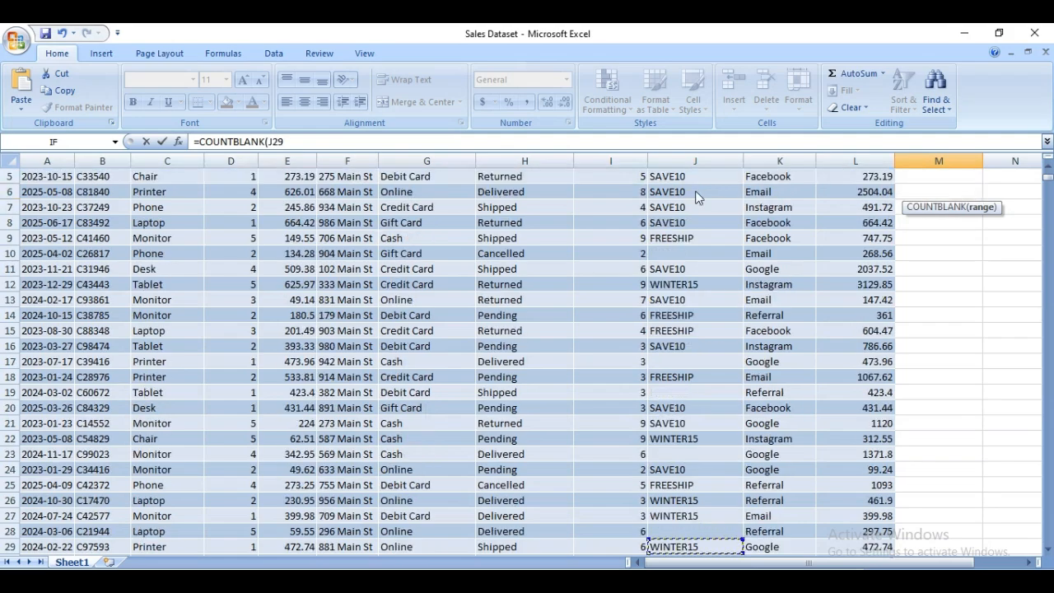
{"action": "key", "text": "Up"}
{"action": "key", "text": "Up"}
{"action": "key", "text": "Up"}
{"action": "key", "text": "Up"}
{"action": "key", "text": "Up"}
{"action": "key", "text": "Up"}
{"action": "key", "text": "Up"}
{"action": "key", "text": "Up"}
{"action": "key", "text": "Up"}
{"action": "key", "text": "Up"}
{"action": "key", "text": "Up"}
{"action": "key", "text": "Up"}
{"action": "key", "text": "Up"}
{"action": "key", "text": "Up"}
{"action": "key", "text": "Up"}
{"action": "key", "text": "Up"}
{"action": "key", "text": "Up"}
{"action": "key", "text": "Up"}
{"action": "key", "text": "Up"}
{"action": "key", "text": "Up"}
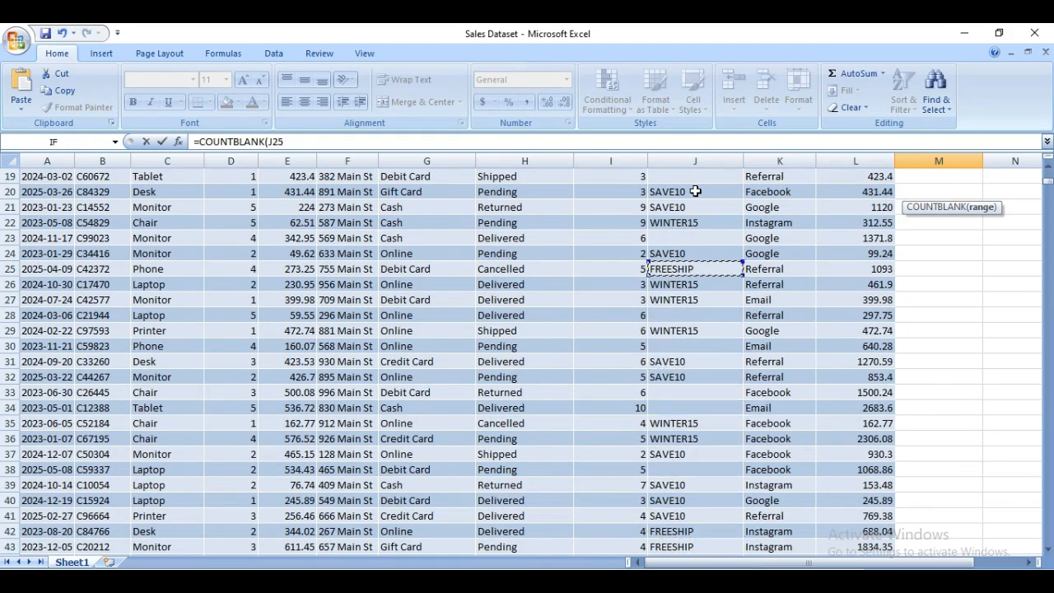
{"action": "key", "text": "Down"}
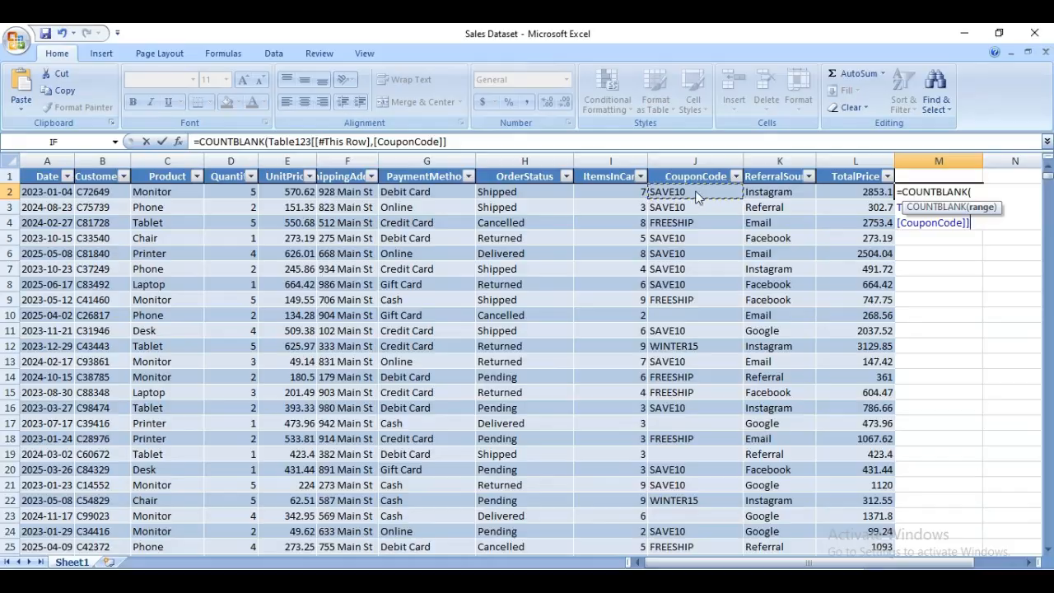
{"action": "key", "text": "shift+Down"}
{"action": "key", "text": "shift+Down"}
{"action": "key", "text": "shift+Down"}
{"action": "key", "text": "shift+Down"}
{"action": "key", "text": "shift+Down"}
{"action": "key", "text": "shift+Down"}
{"action": "key", "text": "shift+Down"}
{"action": "key", "text": "shift+Down"}
{"action": "key", "text": "shift+Down"}
{"action": "key", "text": "shift+Down"}
{"action": "key", "text": "shift+Down"}
{"action": "key", "text": "shift+Down"}
{"action": "key", "text": "shift+Down"}
{"action": "key", "text": "shift+Down"}
{"action": "key", "text": "shift+Down"}
{"action": "key", "text": "shift+Down"}
{"action": "key", "text": "shift+Down"}
{"action": "key", "text": "shift+Down"}
{"action": "key", "text": "shift+Down"}
{"action": "key", "text": "shift+Down"}
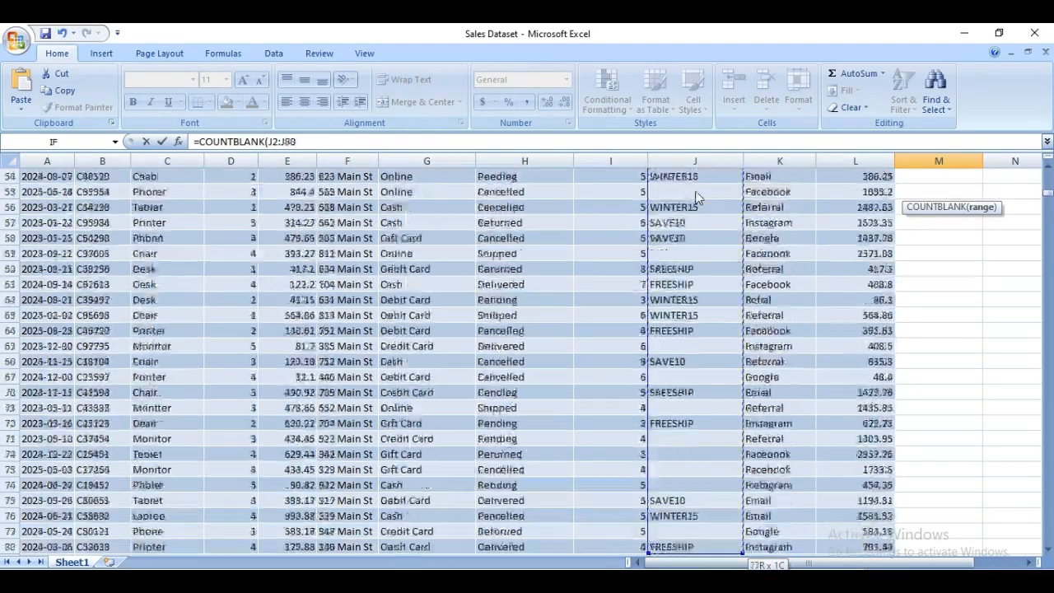
{"action": "key", "text": "shift+Down"}
{"action": "key", "text": "shift+Down"}
{"action": "key", "text": "shift+Down"}
{"action": "key", "text": "shift+Down"}
{"action": "key", "text": "shift+Down"}
{"action": "key", "text": "shift+Down"}
{"action": "key", "text": "shift+Down"}
{"action": "key", "text": "shift+Down"}
{"action": "key", "text": "shift+Down"}
{"action": "key", "text": "shift+Down"}
{"action": "key", "text": "shift+Down"}
{"action": "key", "text": "shift+Down"}
{"action": "key", "text": "shift+Down"}
{"action": "key", "text": "shift+Down"}
{"action": "key", "text": "shift+Down"}
{"action": "key", "text": "shift+Down"}
{"action": "key", "text": "shift+Down"}
{"action": "key", "text": "shift+Down"}
{"action": "key", "text": "shift+Down"}
{"action": "key", "text": "shift+Down"}
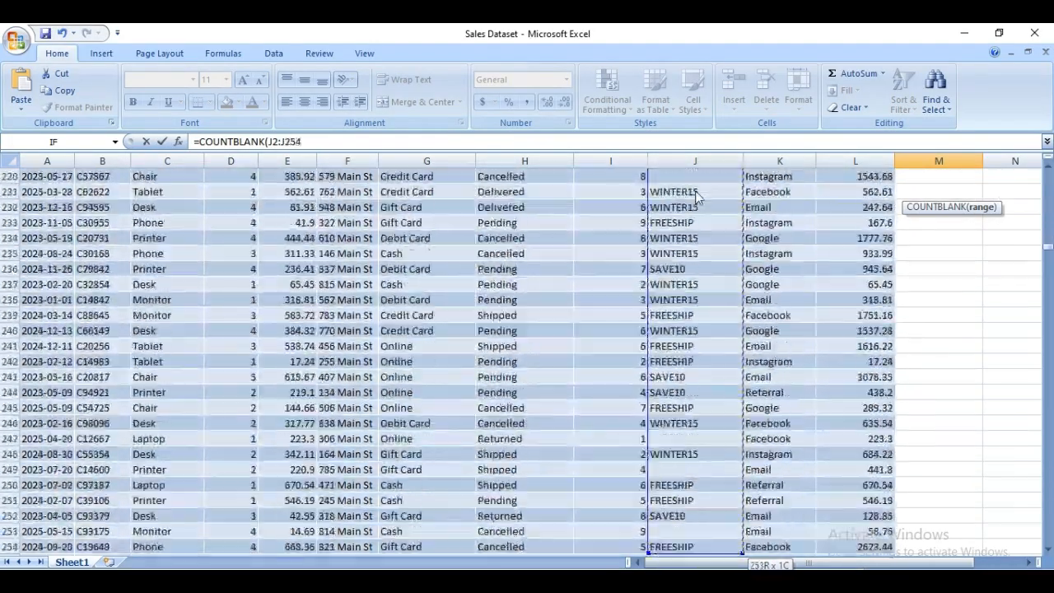
{"action": "key", "text": "shift+Down"}
{"action": "key", "text": "shift+Down"}
{"action": "key", "text": "shift+Down"}
{"action": "key", "text": "shift+Down"}
{"action": "key", "text": "shift+Down"}
{"action": "key", "text": "shift+Down"}
{"action": "key", "text": "shift+Down"}
{"action": "key", "text": "shift+Down"}
{"action": "key", "text": "shift+Down"}
{"action": "key", "text": "shift+Down"}
{"action": "key", "text": "shift+Down"}
{"action": "key", "text": "shift+Down"}
{"action": "key", "text": "shift+Down"}
{"action": "key", "text": "shift+Down"}
{"action": "key", "text": "shift+Down"}
{"action": "key", "text": "shift+Down"}
{"action": "key", "text": "shift+Down"}
{"action": "key", "text": "shift+Down"}
{"action": "key", "text": "shift+Down"}
{"action": "key", "text": "shift+Down"}
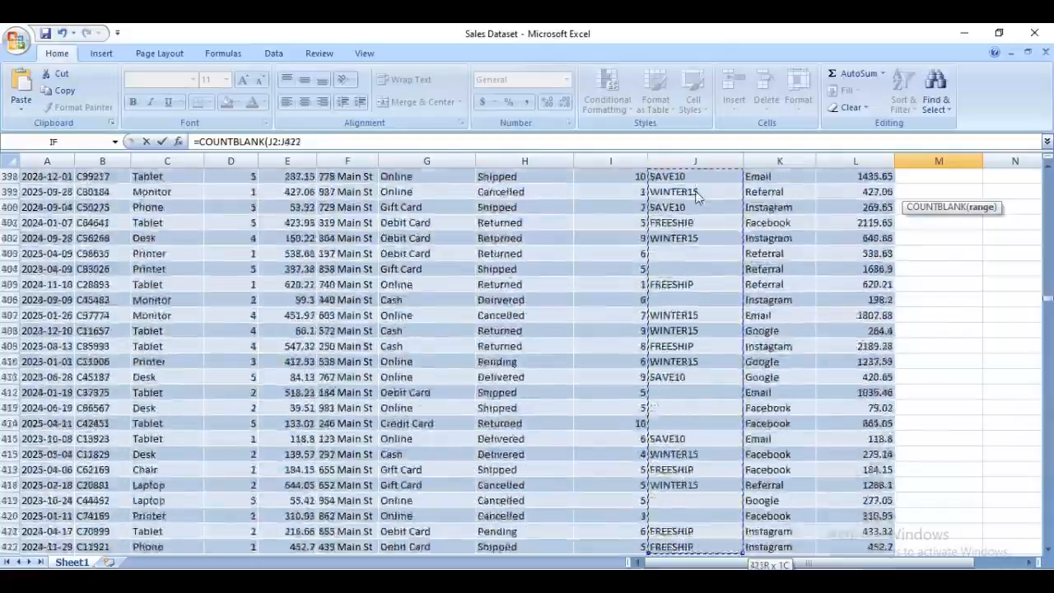
{"action": "key", "text": "shift+Down"}
{"action": "key", "text": "shift+Down"}
{"action": "key", "text": "shift+Down"}
{"action": "key", "text": "shift+Down"}
{"action": "key", "text": "shift+Down"}
{"action": "key", "text": "shift+Down"}
{"action": "key", "text": "shift+Down"}
{"action": "key", "text": "shift+Down"}
{"action": "key", "text": "shift+Down"}
{"action": "key", "text": "shift+Down"}
{"action": "key", "text": "shift+Down"}
{"action": "key", "text": "shift+Down"}
{"action": "key", "text": "shift+Down"}
{"action": "key", "text": "shift+Down"}
{"action": "key", "text": "shift+Down"}
{"action": "key", "text": "shift+Down"}
{"action": "key", "text": "shift+Down"}
{"action": "key", "text": "shift+Down"}
{"action": "key", "text": "shift+Down"}
{"action": "key", "text": "shift+Down"}
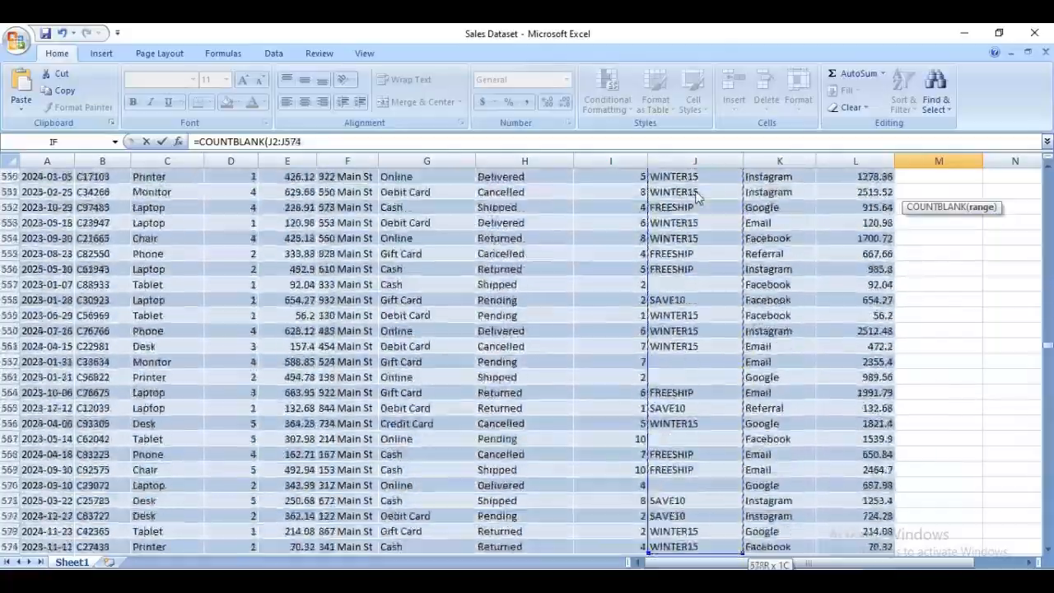
{"action": "key", "text": "shift+Down"}
{"action": "key", "text": "shift+Down"}
{"action": "key", "text": "shift+Down"}
{"action": "key", "text": "shift+Down"}
{"action": "key", "text": "shift+Down"}
{"action": "key", "text": "shift+Down"}
{"action": "key", "text": "shift+Down"}
{"action": "key", "text": "shift+Down"}
{"action": "key", "text": "shift+Down"}
{"action": "key", "text": "shift+Down"}
{"action": "key", "text": "shift+Down"}
{"action": "key", "text": "shift+Down"}
{"action": "key", "text": "shift+Down"}
{"action": "key", "text": "shift+Down"}
{"action": "key", "text": "shift+Down"}
{"action": "key", "text": "shift+Down"}
{"action": "key", "text": "shift+Down"}
{"action": "key", "text": "shift+Down"}
{"action": "key", "text": "shift+Down"}
{"action": "key", "text": "shift+Down"}
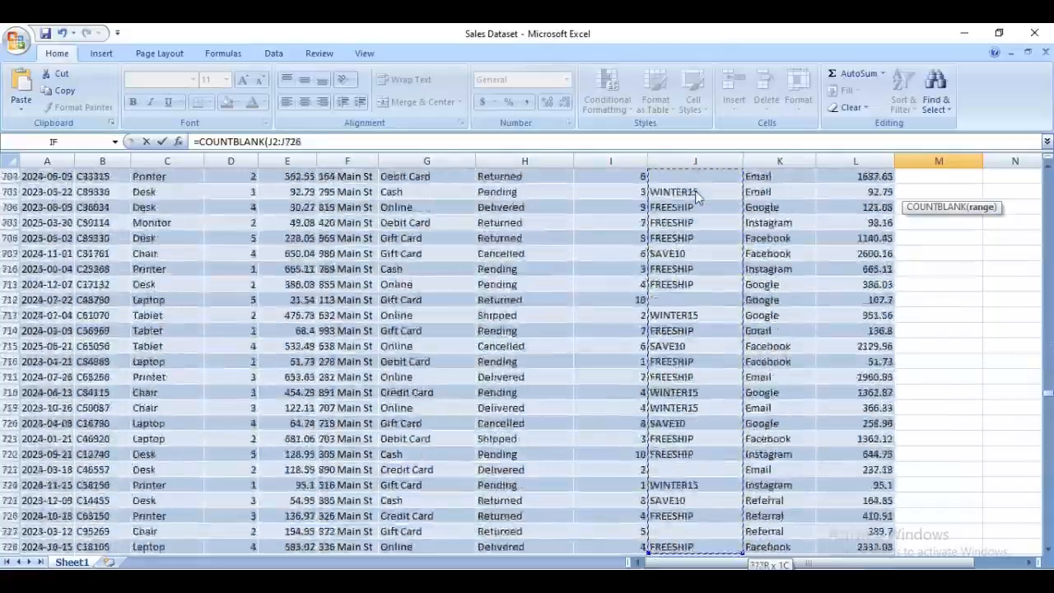
{"action": "key", "text": "shift+Down"}
{"action": "key", "text": "shift+Down"}
{"action": "key", "text": "shift+Down"}
{"action": "key", "text": "shift+Down"}
{"action": "key", "text": "shift+Down"}
{"action": "key", "text": "shift+Down"}
{"action": "key", "text": "shift+Down"}
{"action": "key", "text": "shift+Down"}
{"action": "key", "text": "shift+Down"}
{"action": "key", "text": "shift+Down"}
{"action": "key", "text": "shift+Down"}
{"action": "key", "text": "shift+Down"}
{"action": "key", "text": "shift+Down"}
{"action": "key", "text": "shift+Down"}
{"action": "key", "text": "shift+Down"}
{"action": "key", "text": "shift+Down"}
{"action": "key", "text": "shift+Down"}
{"action": "key", "text": "shift+Down"}
{"action": "key", "text": "shift+Down"}
{"action": "key", "text": "shift+Down"}
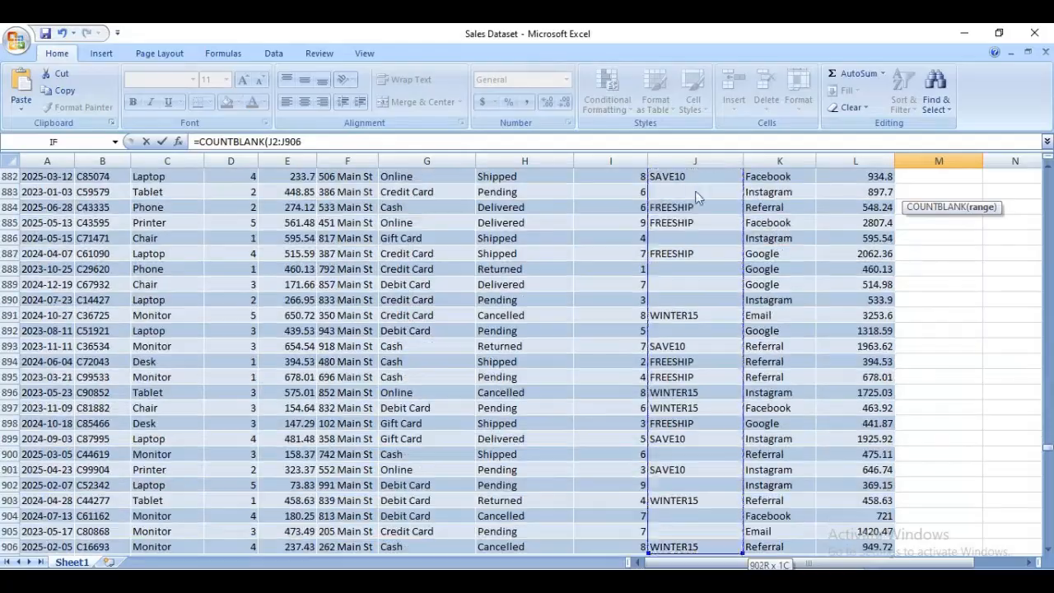
{"action": "key", "text": "shift+Down"}
{"action": "key", "text": "shift+Down"}
{"action": "key", "text": "shift+Down"}
{"action": "key", "text": "shift+Down"}
{"action": "key", "text": "shift+Down"}
{"action": "key", "text": "shift+Down"}
{"action": "key", "text": "shift+Down"}
{"action": "key", "text": "shift+Down"}
{"action": "key", "text": "shift+Down"}
{"action": "key", "text": "shift+Down"}
{"action": "key", "text": "shift+Down"}
{"action": "key", "text": "shift+Down"}
{"action": "key", "text": "shift+Down"}
{"action": "key", "text": "shift+Down"}
{"action": "key", "text": "shift+Down"}
{"action": "key", "text": "shift+Down"}
{"action": "key", "text": "shift+Down"}
{"action": "key", "text": "shift+Down"}
{"action": "key", "text": "shift+Down"}
{"action": "key", "text": "shift+Down"}
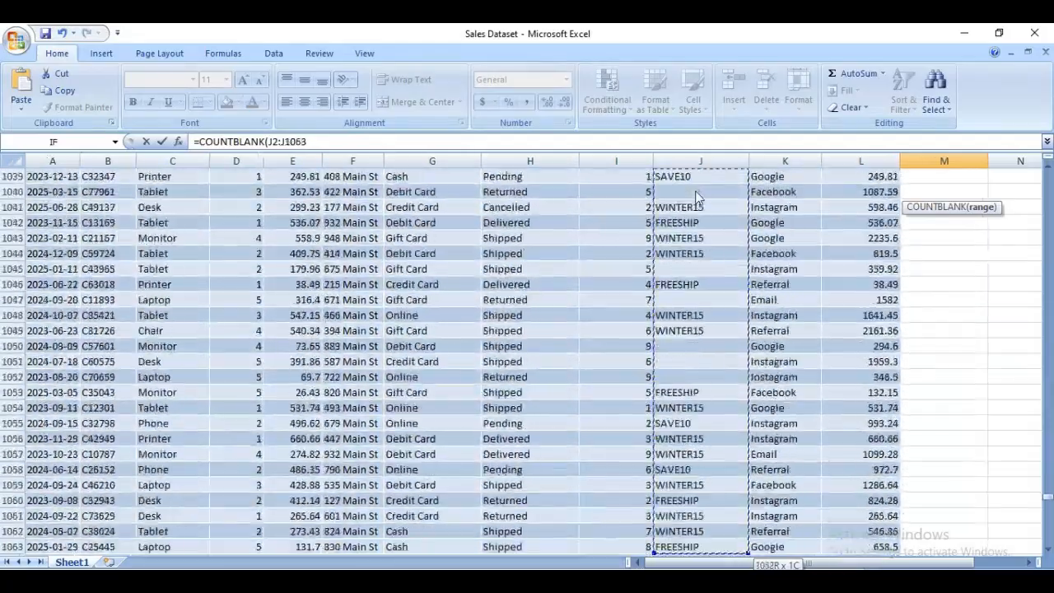
{"action": "key", "text": "shift+Down"}
{"action": "key", "text": "shift+Down"}
{"action": "key", "text": "shift+Down"}
{"action": "key", "text": "shift+Down"}
{"action": "key", "text": "shift+Down"}
{"action": "key", "text": "shift+Down"}
{"action": "key", "text": "shift+Down"}
{"action": "key", "text": "shift+Down"}
{"action": "key", "text": "shift+Down"}
{"action": "key", "text": "shift+Down"}
{"action": "key", "text": "shift+Down"}
{"action": "key", "text": "shift+Down"}
{"action": "key", "text": "shift+Down"}
{"action": "key", "text": "shift+Down"}
{"action": "key", "text": "shift+Down"}
{"action": "key", "text": "shift+Down"}
{"action": "key", "text": "shift+Down"}
{"action": "key", "text": "shift+Down"}
{"action": "key", "text": "shift+Down"}
{"action": "key", "text": "shift+Down"}
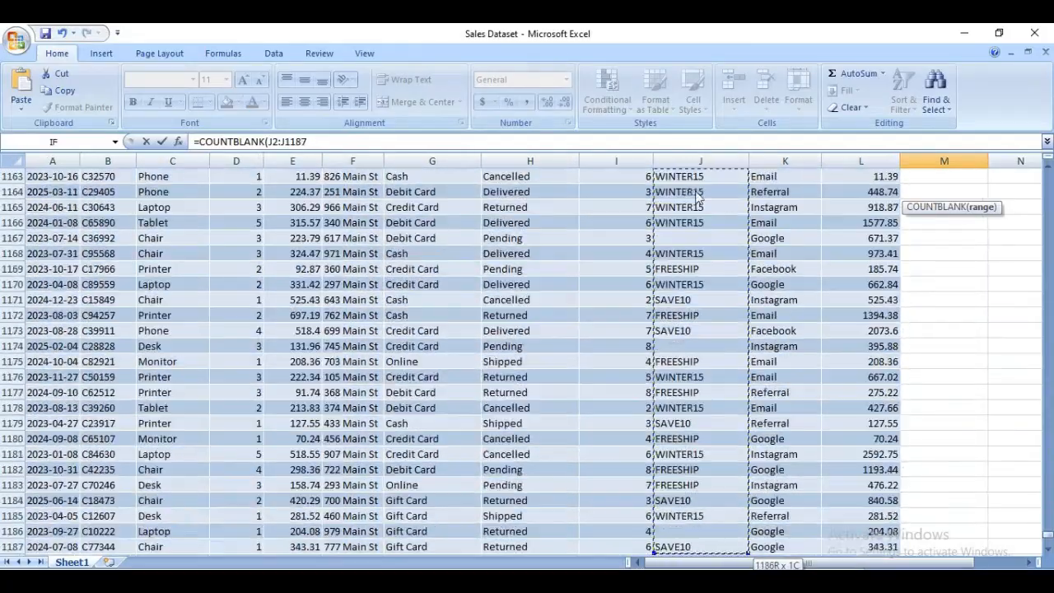
{"action": "key", "text": "shift+Down"}
{"action": "key", "text": "shift+Down"}
{"action": "key", "text": "shift+Down"}
{"action": "key", "text": "shift+Down"}
{"action": "key", "text": "shift+Down"}
{"action": "key", "text": "ctrl+shift+Down"}
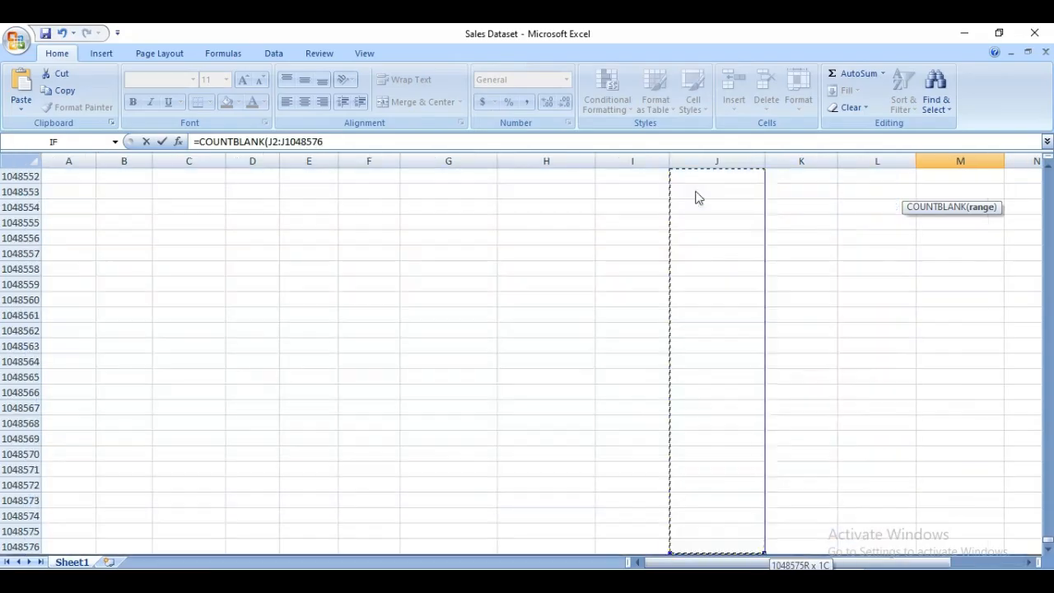
{"action": "key", "text": "ctrl+shift+Up"}
{"action": "key", "text": "shift+Up"}
{"action": "key", "text": "shift+Up"}
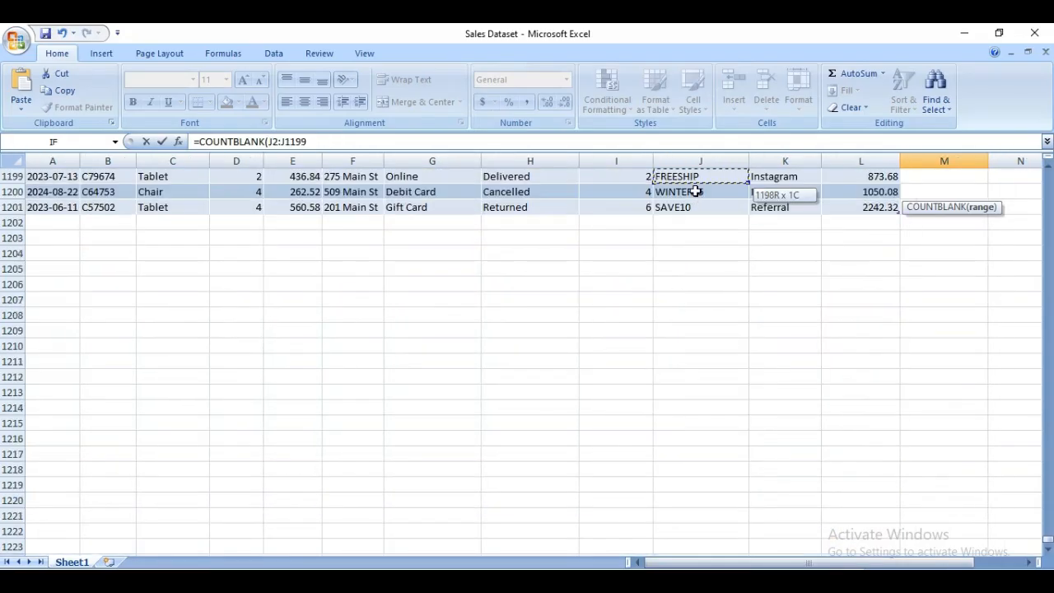
{"action": "key", "text": "shift+Up"}
{"action": "key", "text": "shift+Up"}
{"action": "key", "text": "shift+Up"}
{"action": "key", "text": "shift+Up"}
{"action": "key", "text": "shift+Up"}
{"action": "key", "text": "shift+Up"}
{"action": "key", "text": "shift+Up"}
{"action": "key", "text": "shift+Up"}
{"action": "key", "text": "shift+Up"}
{"action": "key", "text": "shift+Up"}
{"action": "key", "text": "shift+Up"}
{"action": "key", "text": "shift+Up"}
{"action": "key", "text": "shift+Up"}
{"action": "key", "text": "shift+Up"}
{"action": "key", "text": "shift+Up"}
{"action": "key", "text": "shift+Up"}
{"action": "key", "text": "shift+Up"}
{"action": "key", "text": "shift+Up"}
{"action": "key", "text": "shift+Up"}
{"action": "key", "text": "shift+Up"}
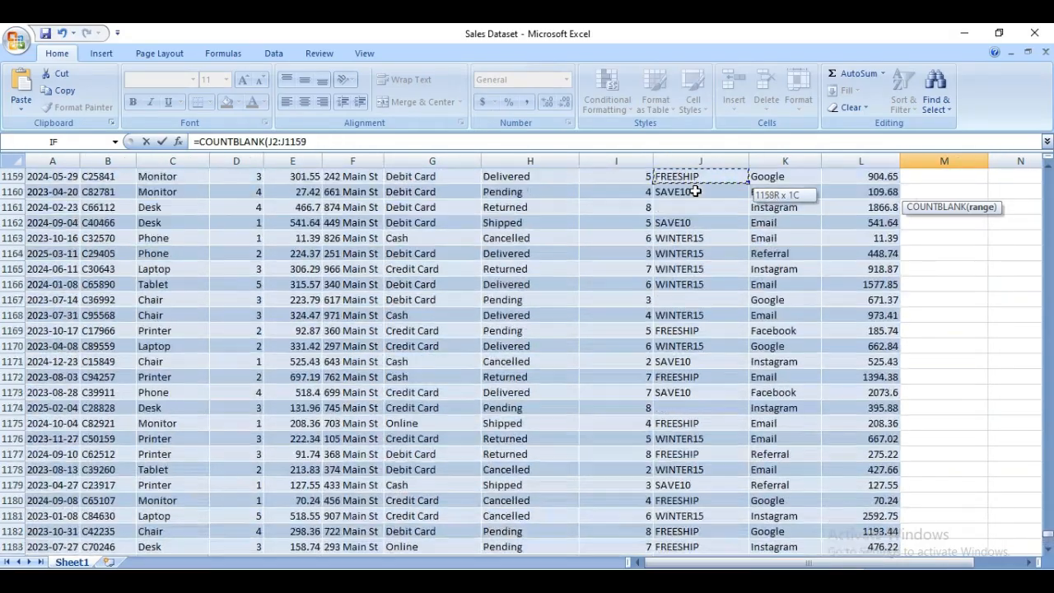
{"action": "key", "text": "shift+Up"}
{"action": "key", "text": "shift+Up"}
{"action": "key", "text": "shift+Up"}
{"action": "key", "text": "shift+Up"}
{"action": "key", "text": "shift+Up"}
{"action": "key", "text": "shift+Up"}
{"action": "key", "text": "shift+Up"}
{"action": "key", "text": "shift+Up"}
{"action": "key", "text": "shift+Up"}
{"action": "key", "text": "shift+Up"}
{"action": "key", "text": "shift+Up"}
{"action": "key", "text": "shift+Up"}
{"action": "key", "text": "shift+Up"}
{"action": "key", "text": "shift+Up"}
{"action": "key", "text": "shift+Up"}
{"action": "key", "text": "shift+Up"}
{"action": "key", "text": "shift+Up"}
{"action": "key", "text": "shift+Up"}
{"action": "key", "text": "shift+Up"}
{"action": "key", "text": "shift+Up"}
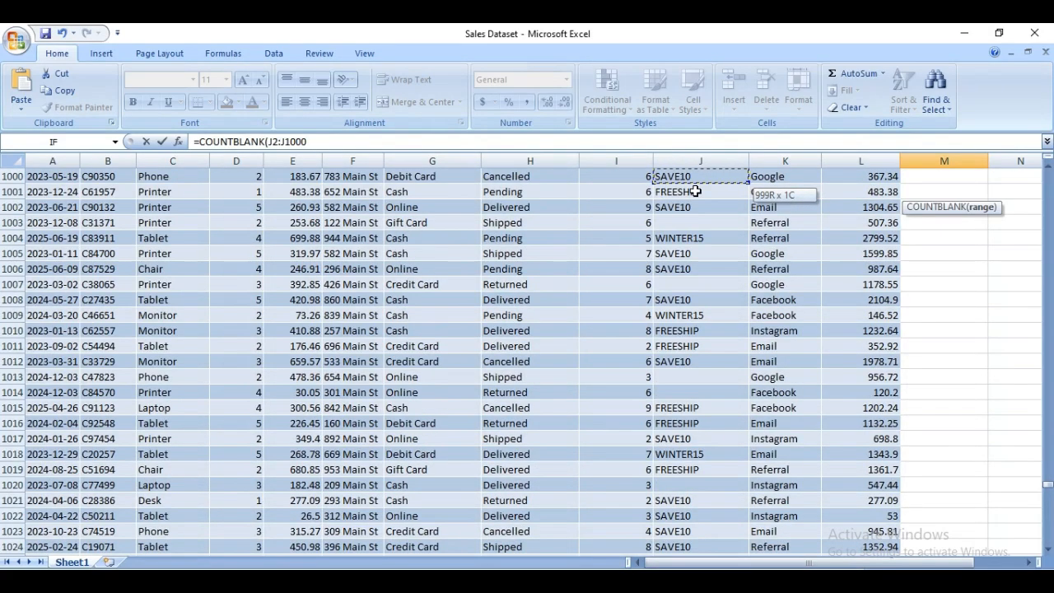
{"action": "key", "text": "shift+Up"}
{"action": "key", "text": "shift+Up"}
{"action": "key", "text": "shift+Up"}
{"action": "key", "text": "shift+Up"}
{"action": "key", "text": "shift+Up"}
{"action": "key", "text": "shift+Up"}
{"action": "key", "text": "shift+Up"}
{"action": "key", "text": "shift+Up"}
{"action": "key", "text": "shift+Up"}
{"action": "key", "text": "shift+Up"}
{"action": "key", "text": "shift+Up"}
{"action": "key", "text": "shift+Up"}
{"action": "key", "text": "shift+Up"}
{"action": "key", "text": "shift+Up"}
{"action": "key", "text": "shift+Up"}
{"action": "key", "text": "shift+Up"}
{"action": "key", "text": "shift+Up"}
{"action": "key", "text": "shift+Up"}
{"action": "key", "text": "shift+Up"}
{"action": "key", "text": "shift+Up"}
{"action": "key", "text": "Page_Up"}
{"action": "key", "text": "Page_Up"}
{"action": "key", "text": "Page_Up"}
{"action": "key", "text": "Page_Up"}
{"action": "key", "text": "Page_Up"}
{"action": "key", "text": "Page_Up"}
{"action": "key", "text": "Page_Up"}
{"action": "key", "text": "Page_Up"}
{"action": "key", "text": "Page_Up"}
{"action": "key", "text": "Page_Up"}
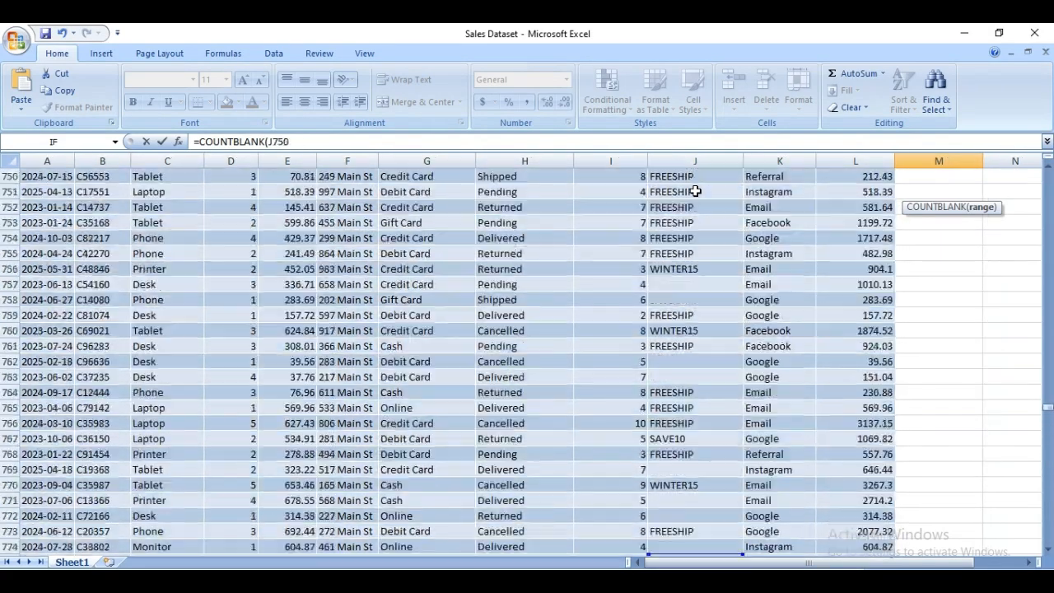
{"action": "key", "text": "Page_Up"}
{"action": "key", "text": "Page_Up"}
{"action": "key", "text": "Page_Up"}
{"action": "key", "text": "Page_Up"}
{"action": "key", "text": "Page_Up"}
{"action": "key", "text": "Page_Up"}
{"action": "key", "text": "Page_Up"}
{"action": "key", "text": "Page_Up"}
{"action": "key", "text": "Page_Up"}
{"action": "key", "text": "Page_Up"}
{"action": "key", "text": "Page_Up"}
{"action": "key", "text": "Page_Up"}
{"action": "key", "text": "Page_Up"}
{"action": "key", "text": "Page_Up"}
{"action": "key", "text": "Page_Up"}
{"action": "key", "text": "Page_Up"}
{"action": "key", "text": "Page_Up"}
{"action": "key", "text": "Page_Up"}
{"action": "key", "text": "Page_Up"}
{"action": "key", "text": "Page_Up"}
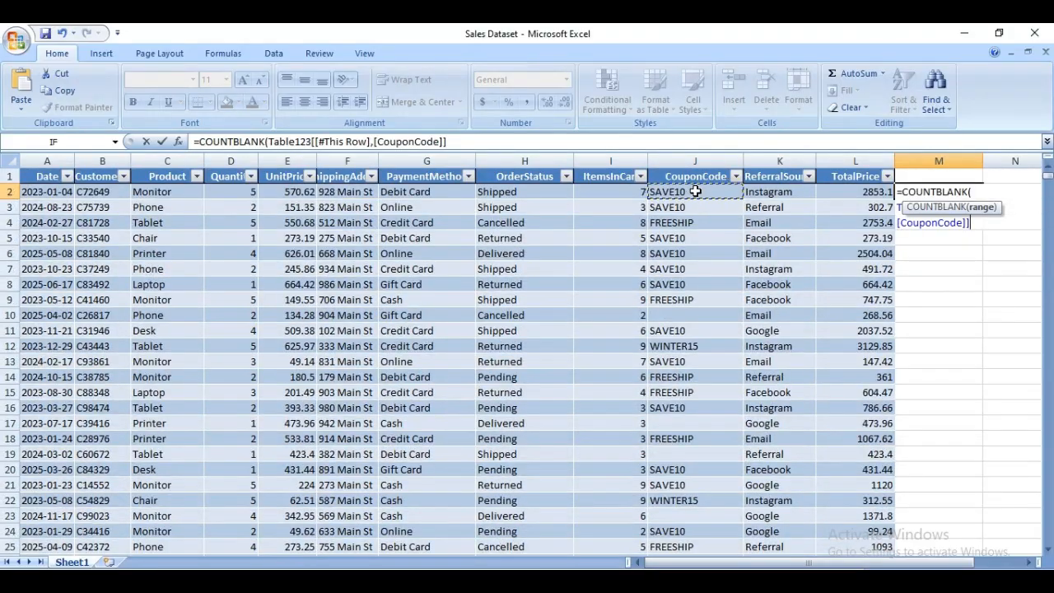
Extend the COUNTBLANK range over the whole CouponCode column, J2 to J1201, and enter the formula.
{"action": "key", "text": "shift+Down"}
{"action": "key", "text": "shift+Down"}
{"action": "key", "text": "shift+Down"}
{"action": "key", "text": "shift+Down"}
{"action": "key", "text": "shift+Down"}
{"action": "key", "text": "shift+Down"}
{"action": "key", "text": "shift+Down"}
{"action": "key", "text": "shift+Down"}
{"action": "key", "text": "shift+Down"}
{"action": "key", "text": "shift+Down"}
{"action": "key", "text": "shift+Down"}
{"action": "key", "text": "shift+Down"}
{"action": "key", "text": "shift+Down"}
{"action": "key", "text": "shift+Down"}
{"action": "key", "text": "shift+Down"}
{"action": "key", "text": "shift+Down"}
{"action": "key", "text": "shift+Down"}
{"action": "key", "text": "shift+Down"}
{"action": "key", "text": "shift+Down"}
{"action": "key", "text": "shift+Down"}
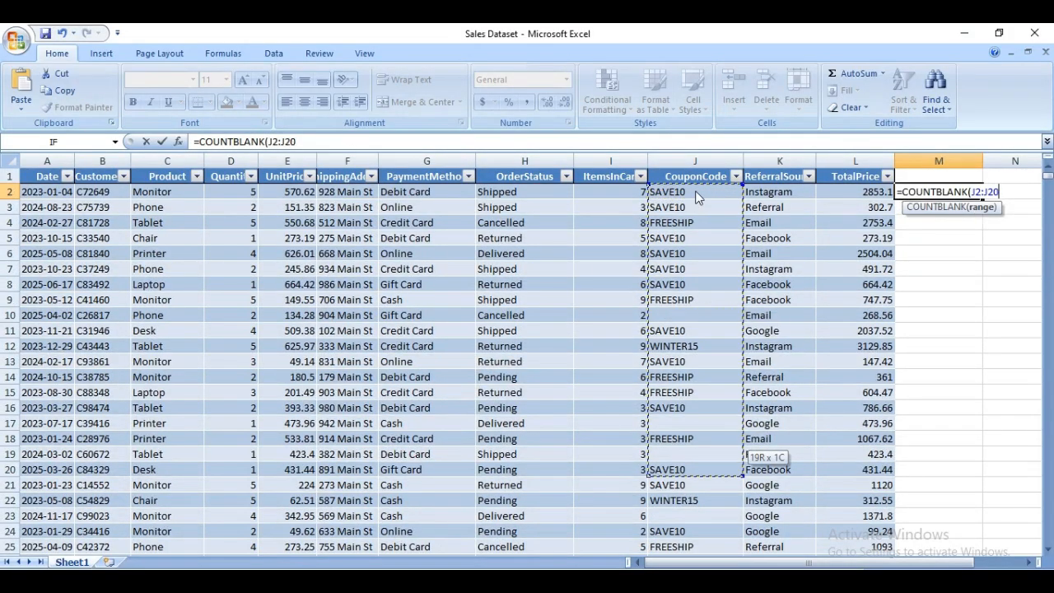
{"action": "key", "text": "shift+Down"}
{"action": "key", "text": "shift+Down"}
{"action": "key", "text": "shift+Down"}
{"action": "key", "text": "shift+Down"}
{"action": "key", "text": "shift+Down"}
{"action": "key", "text": "shift+Down"}
{"action": "key", "text": "shift+Down"}
{"action": "key", "text": "shift+Down"}
{"action": "key", "text": "shift+Down"}
{"action": "key", "text": "shift+Down"}
{"action": "key", "text": "shift+Down"}
{"action": "key", "text": "shift+Down"}
{"action": "key", "text": "shift+Down"}
{"action": "key", "text": "shift+Down"}
{"action": "key", "text": "shift+Down"}
{"action": "key", "text": "shift+Down"}
{"action": "key", "text": "shift+Down"}
{"action": "key", "text": "shift+Down"}
{"action": "key", "text": "shift+Down"}
{"action": "key", "text": "shift+Down"}
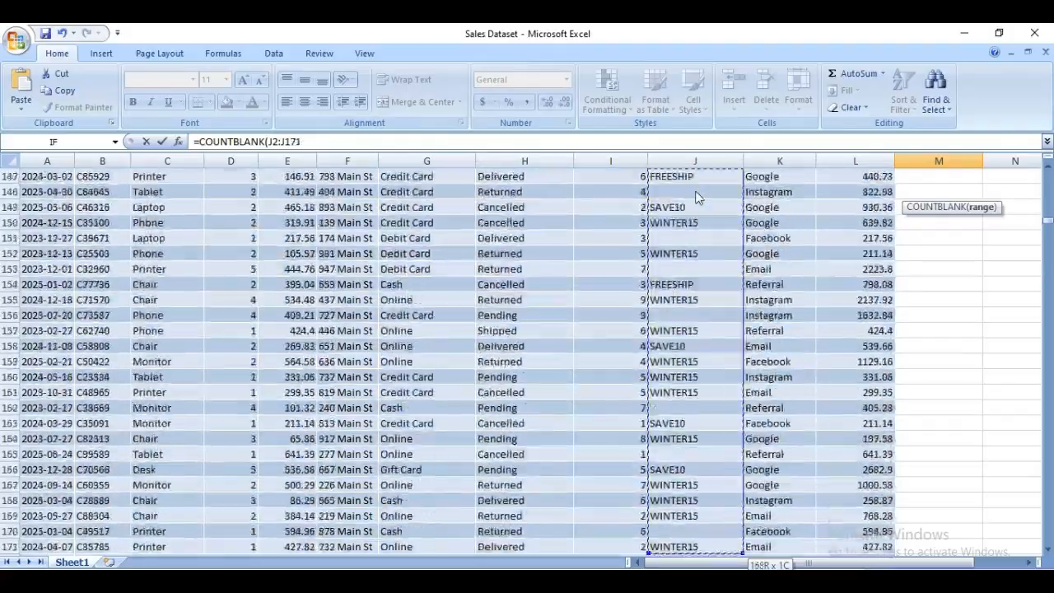
{"action": "key", "text": "shift+Down"}
{"action": "key", "text": "shift+Down"}
{"action": "key", "text": "shift+Down"}
{"action": "key", "text": "shift+Down"}
{"action": "key", "text": "shift+Down"}
{"action": "key", "text": "shift+Down"}
{"action": "key", "text": "shift+Down"}
{"action": "key", "text": "shift+Down"}
{"action": "key", "text": "shift+Down"}
{"action": "key", "text": "shift+Down"}
{"action": "key", "text": "shift+Down"}
{"action": "key", "text": "shift+Down"}
{"action": "key", "text": "shift+Down"}
{"action": "key", "text": "shift+Down"}
{"action": "key", "text": "shift+Down"}
{"action": "key", "text": "shift+Down"}
{"action": "key", "text": "shift+Down"}
{"action": "key", "text": "shift+Down"}
{"action": "key", "text": "shift+Down"}
{"action": "key", "text": "shift+Down"}
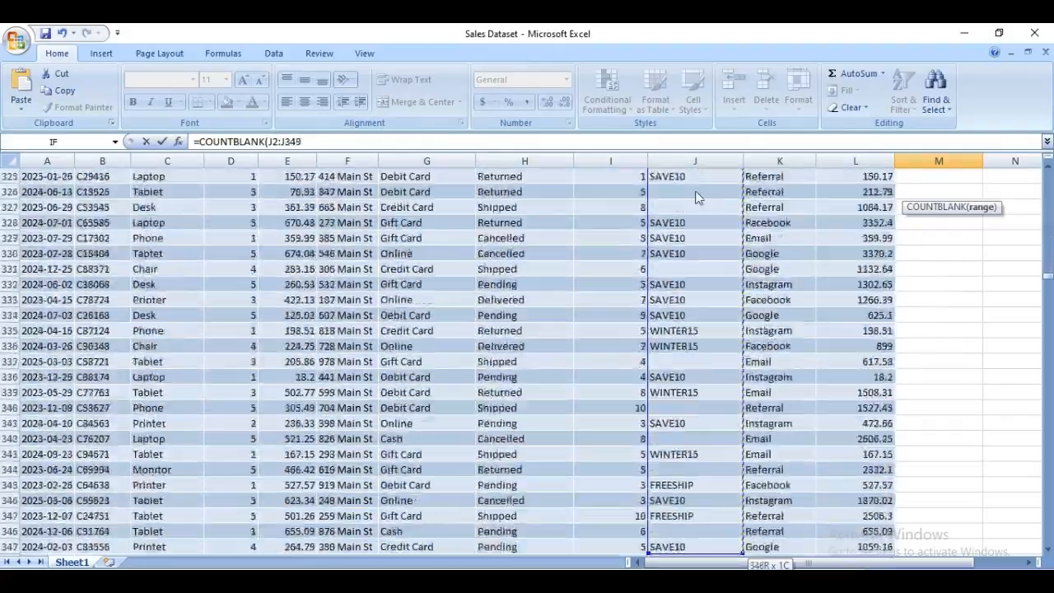
{"action": "key", "text": "shift+Down"}
{"action": "key", "text": "shift+Down"}
{"action": "key", "text": "shift+Down"}
{"action": "key", "text": "shift+Down"}
{"action": "key", "text": "shift+Down"}
{"action": "key", "text": "shift+Down"}
{"action": "key", "text": "shift+Down"}
{"action": "key", "text": "shift+Down"}
{"action": "key", "text": "shift+Down"}
{"action": "key", "text": "shift+Down"}
{"action": "key", "text": "shift+Down"}
{"action": "key", "text": "shift+Down"}
{"action": "key", "text": "shift+Down"}
{"action": "key", "text": "shift+Down"}
{"action": "key", "text": "shift+Down"}
{"action": "key", "text": "shift+Down"}
{"action": "key", "text": "shift+Down"}
{"action": "key", "text": "shift+Down"}
{"action": "key", "text": "shift+Down"}
{"action": "key", "text": "shift+Down"}
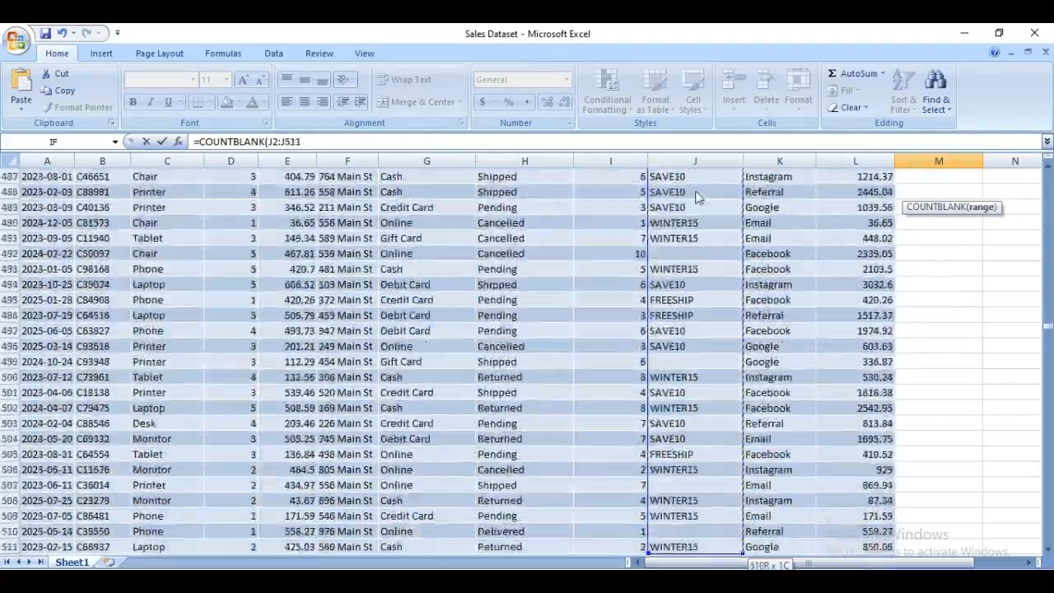
{"action": "key", "text": "shift+Down"}
{"action": "key", "text": "shift+Down"}
{"action": "key", "text": "shift+Down"}
{"action": "key", "text": "shift+Down"}
{"action": "key", "text": "shift+Down"}
{"action": "key", "text": "shift+Down"}
{"action": "key", "text": "shift+Down"}
{"action": "key", "text": "shift+Down"}
{"action": "key", "text": "shift+Down"}
{"action": "key", "text": "shift+Down"}
{"action": "key", "text": "shift+Down"}
{"action": "key", "text": "shift+Down"}
{"action": "key", "text": "shift+Down"}
{"action": "key", "text": "shift+Down"}
{"action": "key", "text": "shift+Down"}
{"action": "key", "text": "shift+Down"}
{"action": "key", "text": "shift+Down"}
{"action": "key", "text": "shift+Down"}
{"action": "key", "text": "shift+Down"}
{"action": "key", "text": "shift+Down"}
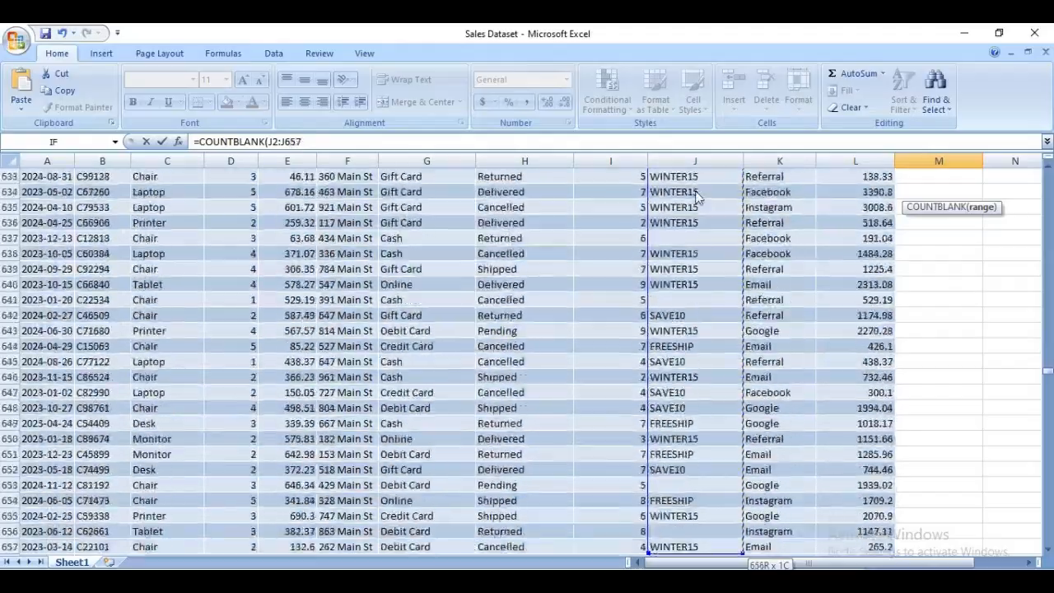
{"action": "key", "text": "shift+Down"}
{"action": "key", "text": "shift+Down"}
{"action": "key", "text": "shift+Down"}
{"action": "key", "text": "shift+Down"}
{"action": "key", "text": "shift+Down"}
{"action": "key", "text": "shift+Down"}
{"action": "key", "text": "shift+Down"}
{"action": "key", "text": "shift+Down"}
{"action": "key", "text": "shift+Down"}
{"action": "key", "text": "shift+Down"}
{"action": "key", "text": "shift+Down"}
{"action": "key", "text": "shift+Down"}
{"action": "key", "text": "shift+Down"}
{"action": "key", "text": "shift+Down"}
{"action": "key", "text": "shift+Down"}
{"action": "key", "text": "shift+Down"}
{"action": "key", "text": "shift+Down"}
{"action": "key", "text": "shift+Down"}
{"action": "key", "text": "shift+Down"}
{"action": "key", "text": "shift+Down"}
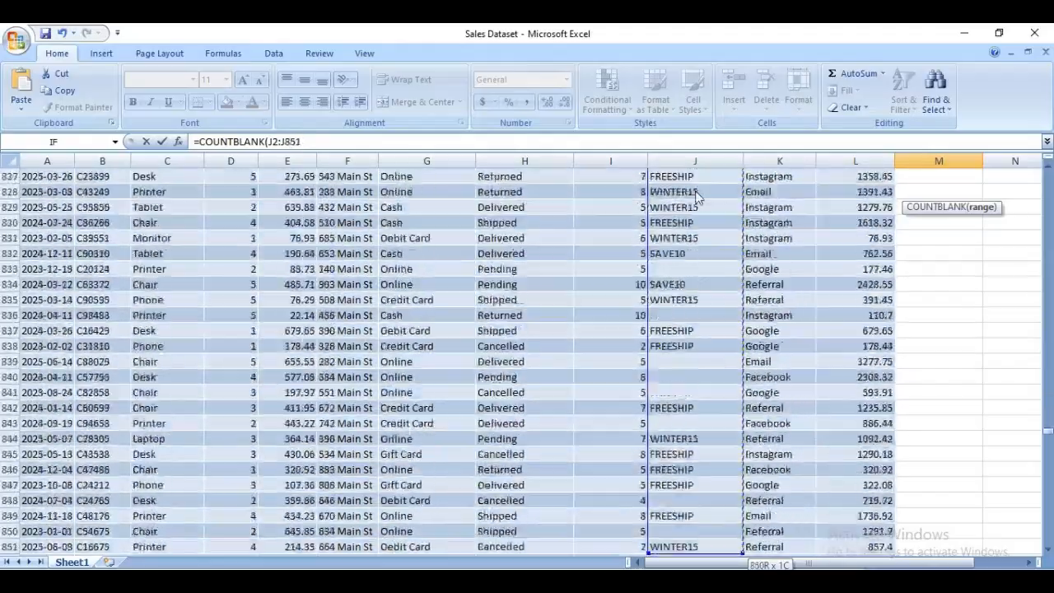
{"action": "key", "text": "shift+Down"}
{"action": "key", "text": "shift+Down"}
{"action": "key", "text": "shift+Down"}
{"action": "key", "text": "shift+Down"}
{"action": "key", "text": "shift+Down"}
{"action": "key", "text": "shift+Down"}
{"action": "key", "text": "shift+Down"}
{"action": "key", "text": "shift+Down"}
{"action": "key", "text": "shift+Down"}
{"action": "key", "text": "shift+Down"}
{"action": "key", "text": "shift+Down"}
{"action": "key", "text": "shift+Down"}
{"action": "key", "text": "shift+Down"}
{"action": "key", "text": "shift+Down"}
{"action": "key", "text": "shift+Down"}
{"action": "key", "text": "shift+Down"}
{"action": "key", "text": "shift+Down"}
{"action": "key", "text": "shift+Down"}
{"action": "key", "text": "shift+Down"}
{"action": "key", "text": "shift+Down"}
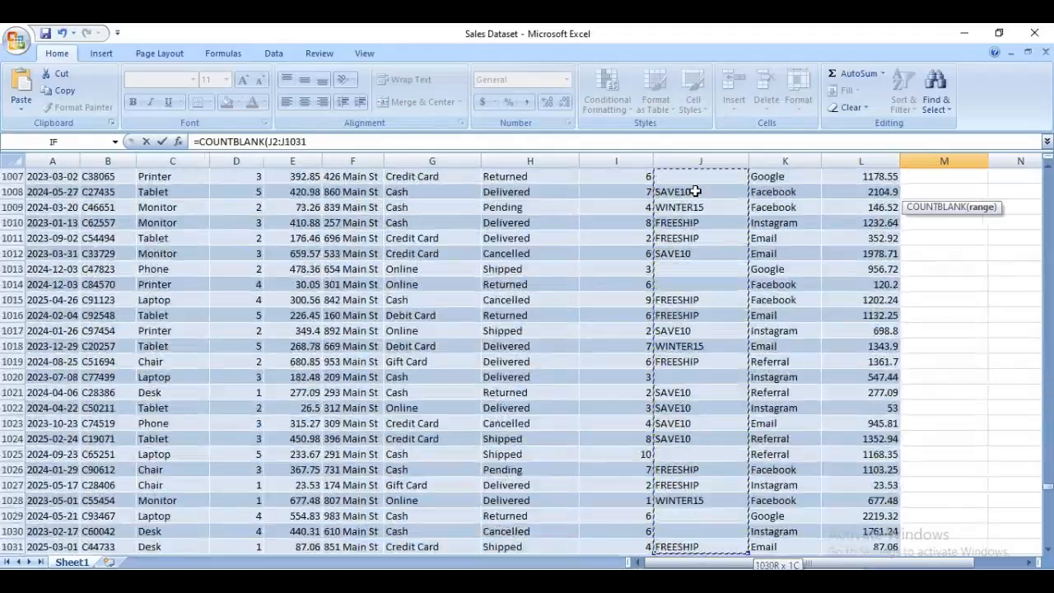
{"action": "key", "text": "shift+Down"}
{"action": "key", "text": "shift+Down"}
{"action": "key", "text": "shift+Down"}
{"action": "key", "text": "shift+Down"}
{"action": "key", "text": "shift+Down"}
{"action": "key", "text": "shift+Down"}
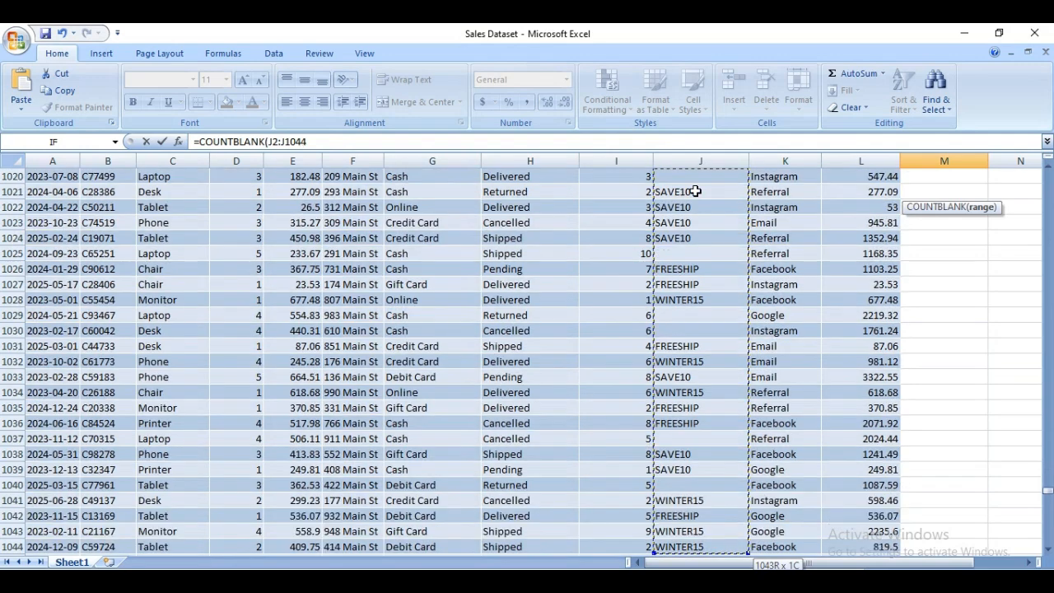
{"action": "key", "text": "shift+Down"}
{"action": "key", "text": "shift+Down"}
{"action": "key", "text": "shift+Down"}
{"action": "key", "text": "shift+Down"}
{"action": "key", "text": "shift+Down"}
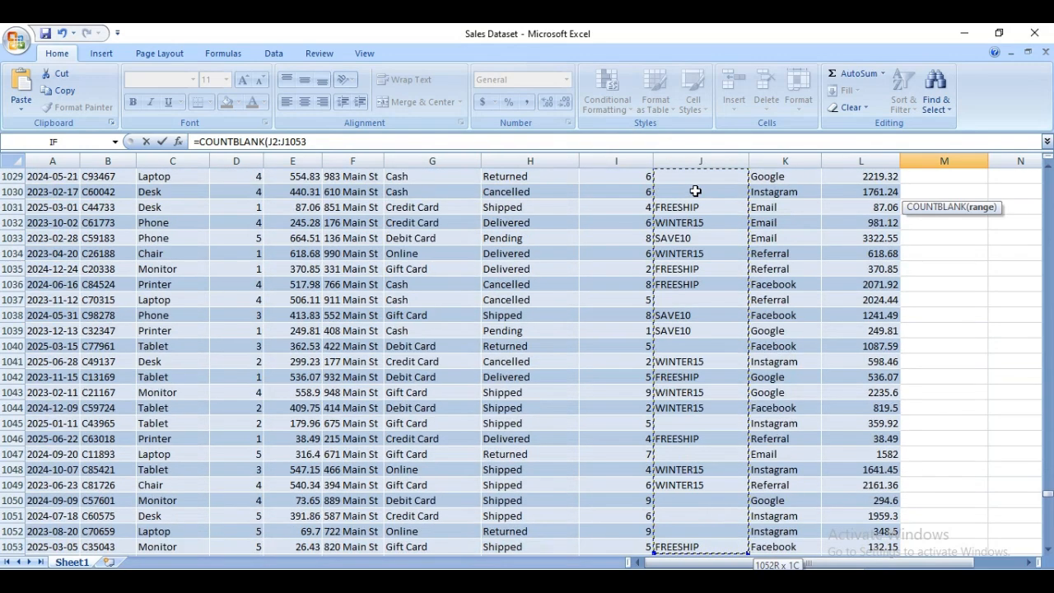
{"action": "key", "text": "shift+Down"}
{"action": "key", "text": "shift+Down"}
{"action": "key", "text": "shift+Down"}
{"action": "key", "text": "shift+Down"}
{"action": "key", "text": "shift+Down"}
{"action": "key", "text": "shift+Down"}
{"action": "key", "text": "shift+Down"}
{"action": "key", "text": "shift+Down"}
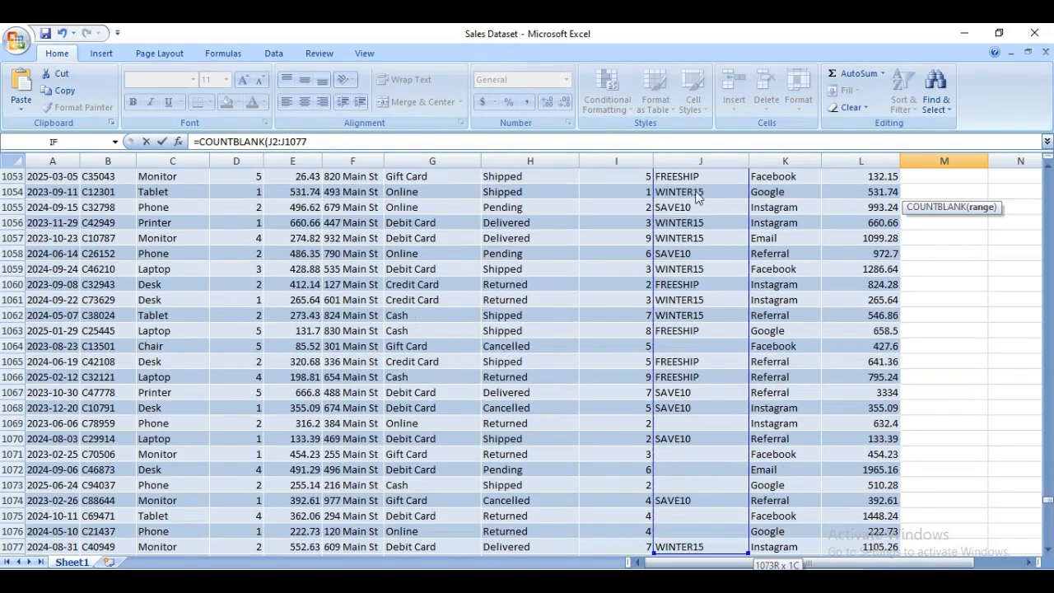
{"action": "key", "text": "shift+Down"}
{"action": "key", "text": "shift+Down"}
{"action": "key", "text": "shift+Down"}
{"action": "key", "text": "shift+Down"}
{"action": "key", "text": "shift+Down"}
{"action": "key", "text": "shift+Down"}
{"action": "key", "text": "shift+Down"}
{"action": "key", "text": "shift+Down"}
{"action": "key", "text": "shift+Down"}
{"action": "key", "text": "shift+Down"}
{"action": "key", "text": "shift+Down"}
{"action": "key", "text": "shift+Down"}
{"action": "key", "text": "shift+Down"}
{"action": "key", "text": "shift+Down"}
{"action": "key", "text": "shift+Down"}
{"action": "key", "text": "shift+Down"}
{"action": "key", "text": "shift+Down"}
{"action": "key", "text": "shift+Down"}
{"action": "key", "text": "shift+Down"}
{"action": "key", "text": "shift+Down"}
{"action": "key", "text": "shift+Down"}
{"action": "key", "text": "shift+Down"}
{"action": "key", "text": "shift+Down"}
{"action": "key", "text": "shift+Down"}
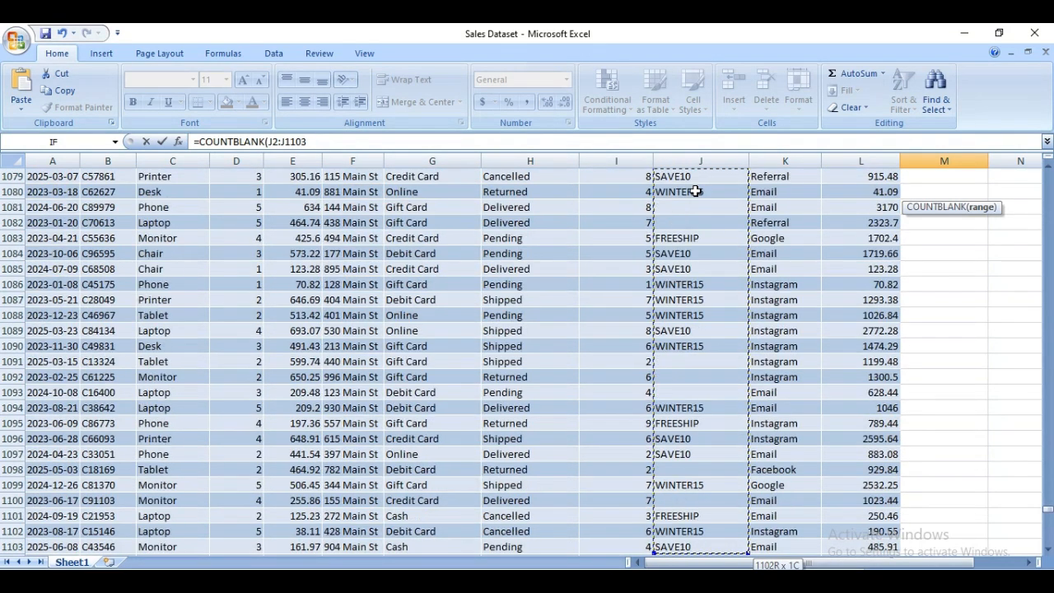
{"action": "key", "text": "shift+Down"}
{"action": "key", "text": "shift+Down"}
{"action": "key", "text": "shift+Down"}
{"action": "key", "text": "shift+Down"}
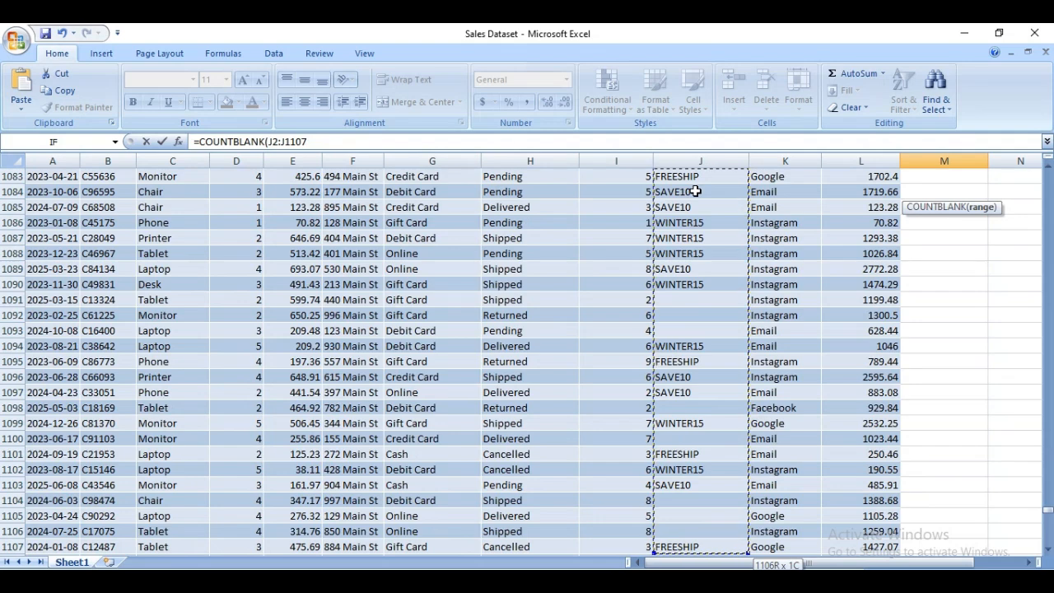
{"action": "key", "text": "shift+Down"}
{"action": "key", "text": "shift+Down"}
{"action": "key", "text": "shift+Down"}
{"action": "key", "text": "shift+Down"}
{"action": "key", "text": "shift+Down"}
{"action": "key", "text": "shift+Down"}
{"action": "key", "text": "shift+Down"}
{"action": "key", "text": "shift+Down"}
{"action": "key", "text": "shift+Down"}
{"action": "key", "text": "shift+Down"}
{"action": "key", "text": "shift+Down"}
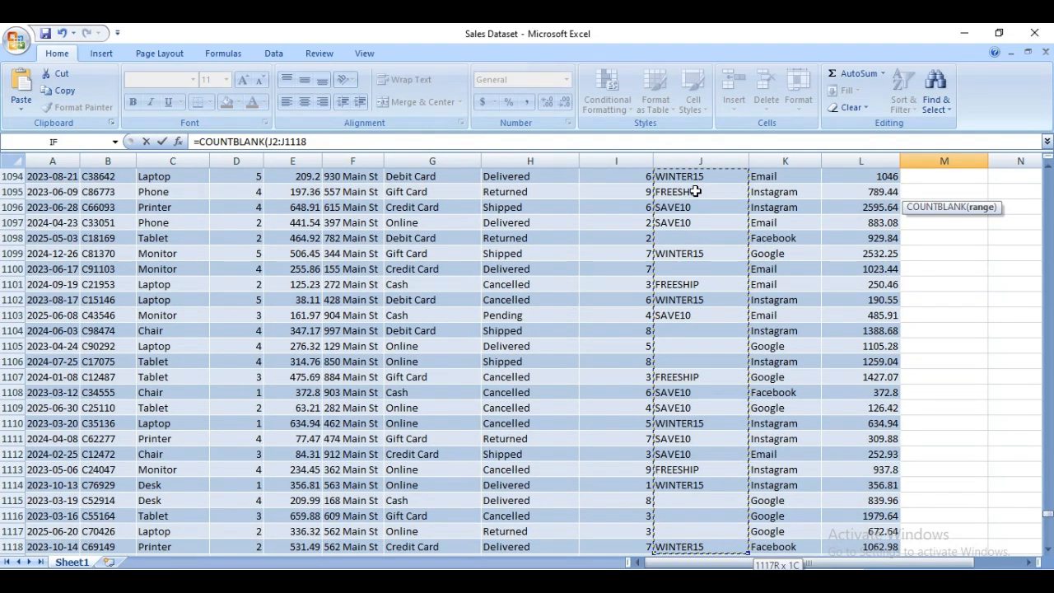
{"action": "key", "text": "shift+Down"}
{"action": "key", "text": "shift+Down"}
{"action": "key", "text": "shift+Down"}
{"action": "key", "text": "shift+Down"}
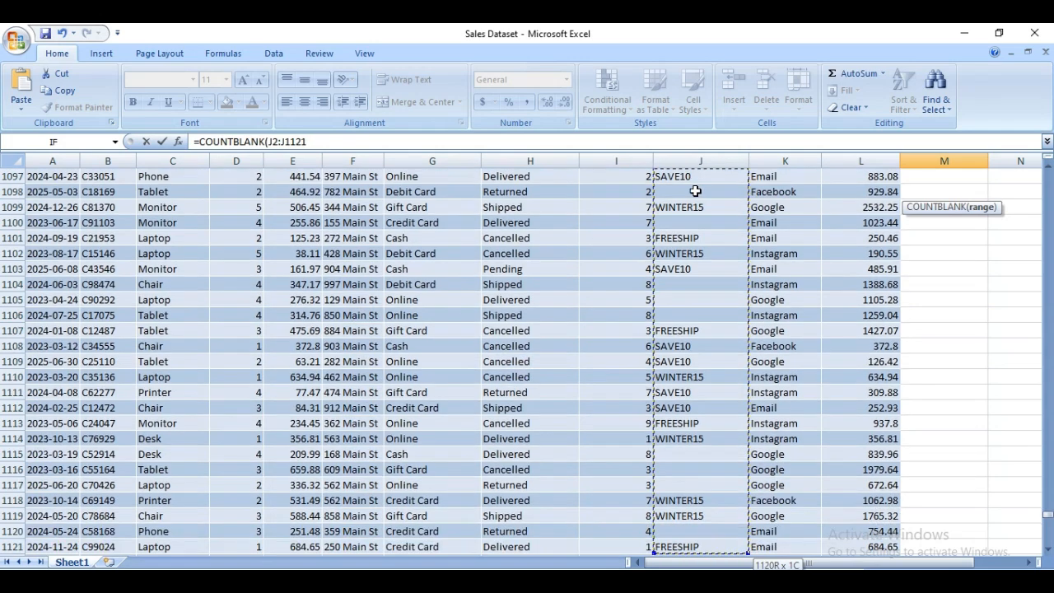
{"action": "key", "text": "shift+Down"}
{"action": "key", "text": "shift+Down"}
{"action": "key", "text": "shift+Down"}
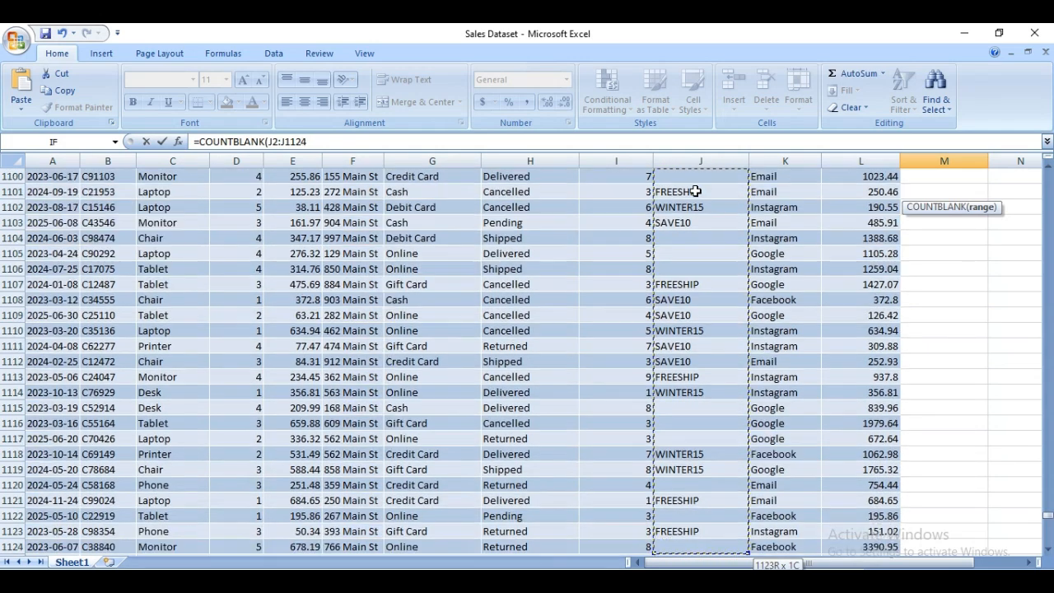
{"action": "key", "text": "shift+Down"}
{"action": "key", "text": "shift+Down"}
{"action": "key", "text": "shift+Down"}
{"action": "key", "text": "shift+Down"}
{"action": "key", "text": "shift+Down"}
{"action": "key", "text": "shift+Down"}
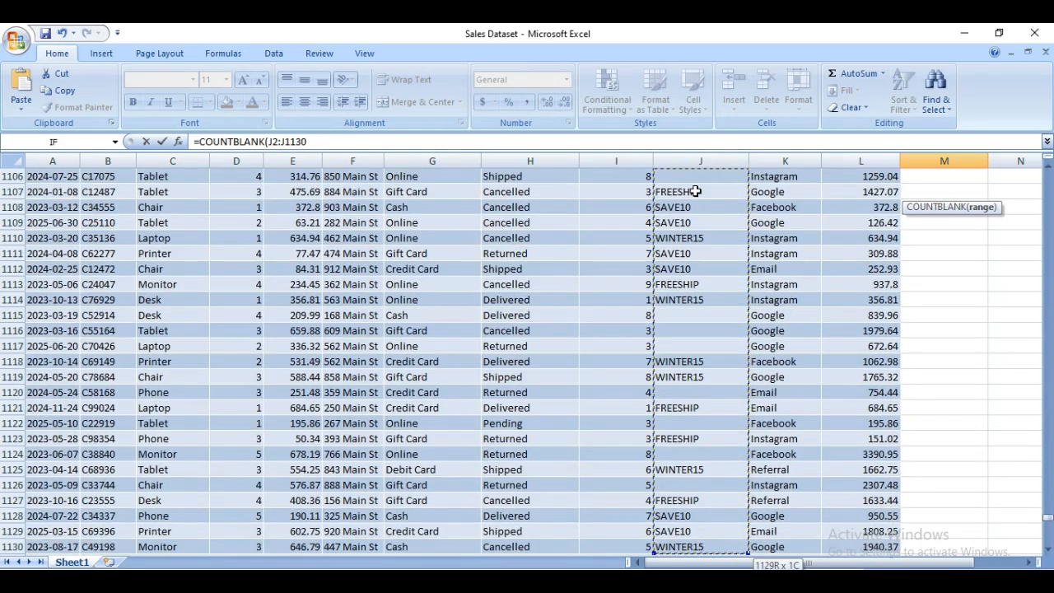
{"action": "key", "text": "shift+Down"}
{"action": "key", "text": "shift+Down"}
{"action": "key", "text": "shift+Down"}
{"action": "key", "text": "shift+Down"}
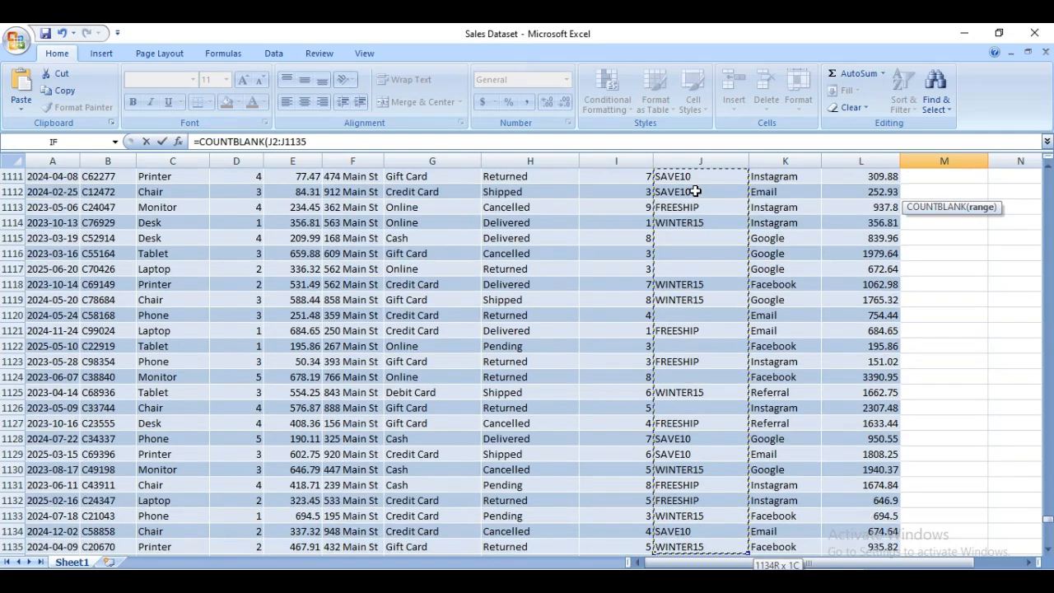
{"action": "key", "text": "shift+Down"}
{"action": "key", "text": "shift+Down"}
{"action": "key", "text": "shift+Down"}
{"action": "key", "text": "shift+Down"}
{"action": "key", "text": "shift+Down"}
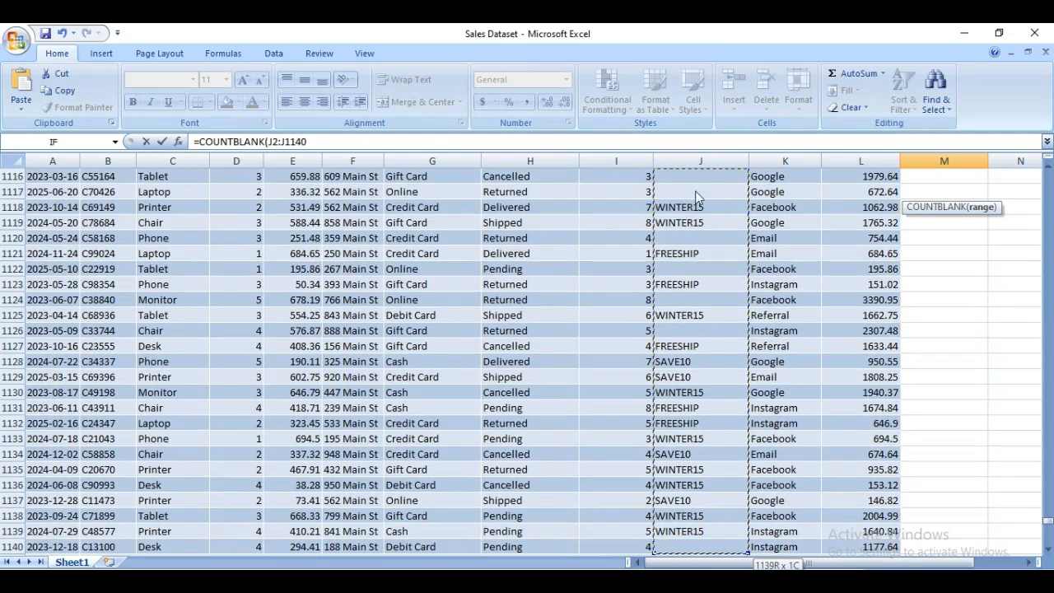
{"action": "key", "text": "shift+Down"}
{"action": "key", "text": "shift+Down"}
{"action": "key", "text": "shift+Down"}
{"action": "key", "text": "shift+Down"}
{"action": "key", "text": "shift+Down"}
{"action": "key", "text": "shift+Down"}
{"action": "key", "text": "shift+Down"}
{"action": "key", "text": "shift+Down"}
{"action": "key", "text": "shift+Down"}
{"action": "key", "text": "shift+Down"}
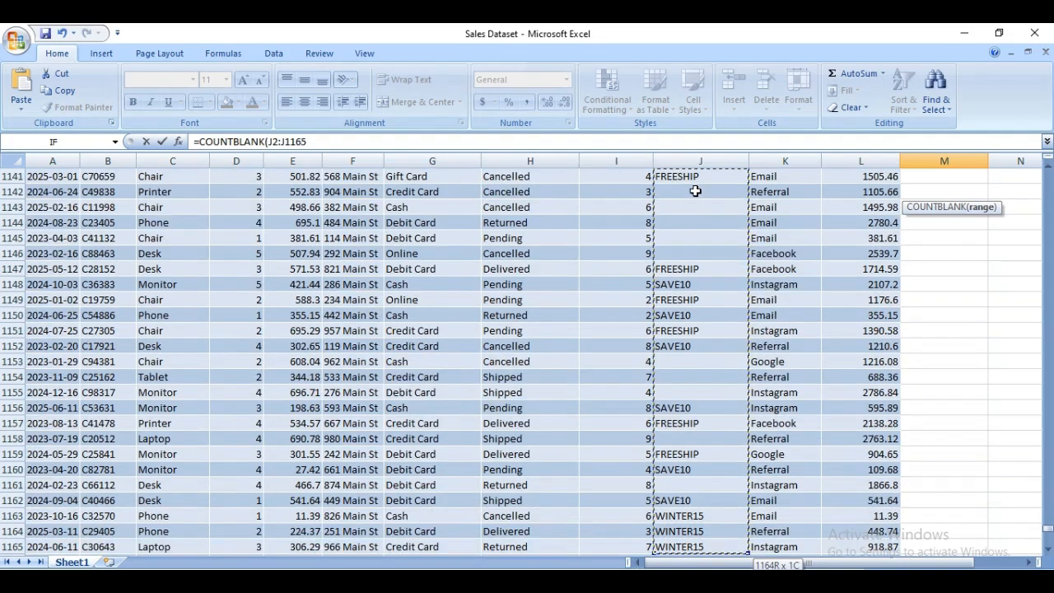
{"action": "key", "text": "shift+Down"}
{"action": "key", "text": "shift+Down"}
{"action": "key", "text": "shift+Down"}
{"action": "key", "text": "shift+Down"}
{"action": "key", "text": "shift+Down"}
{"action": "key", "text": "shift+Down"}
{"action": "key", "text": "shift+Down"}
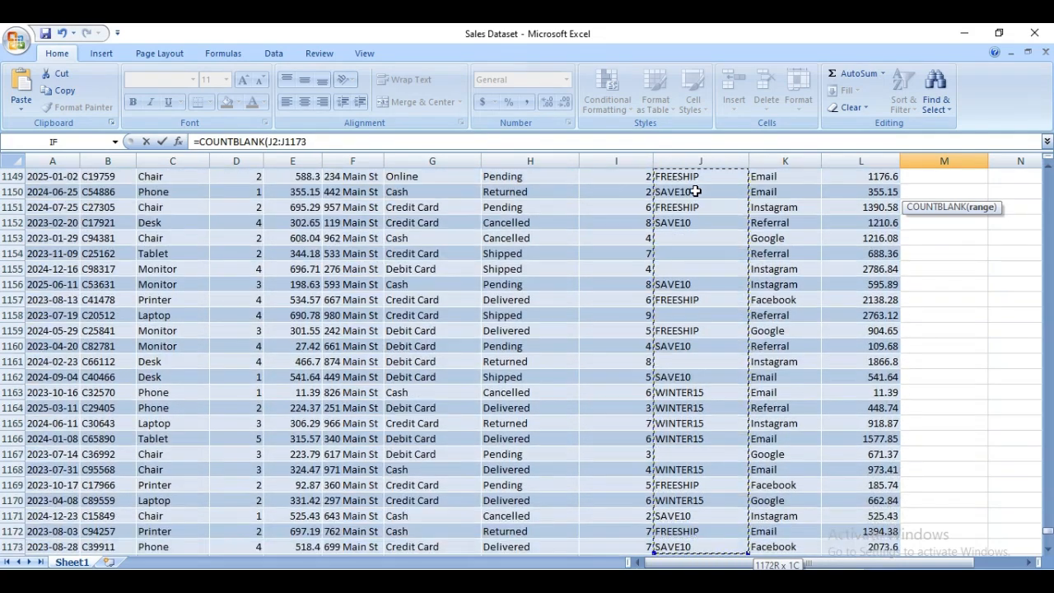
{"action": "key", "text": "shift+Down"}
{"action": "key", "text": "shift+Down"}
{"action": "key", "text": "shift+Down"}
{"action": "key", "text": "shift+Down"}
{"action": "key", "text": "shift+Down"}
{"action": "key", "text": "shift+Down"}
{"action": "key", "text": "shift+Down"}
{"action": "key", "text": "shift+Down"}
{"action": "key", "text": "shift+Down"}
{"action": "key", "text": "shift+Down"}
{"action": "key", "text": "shift+Down"}
{"action": "key", "text": "shift+Down"}
{"action": "key", "text": "shift+Down"}
{"action": "key", "text": "shift+Down"}
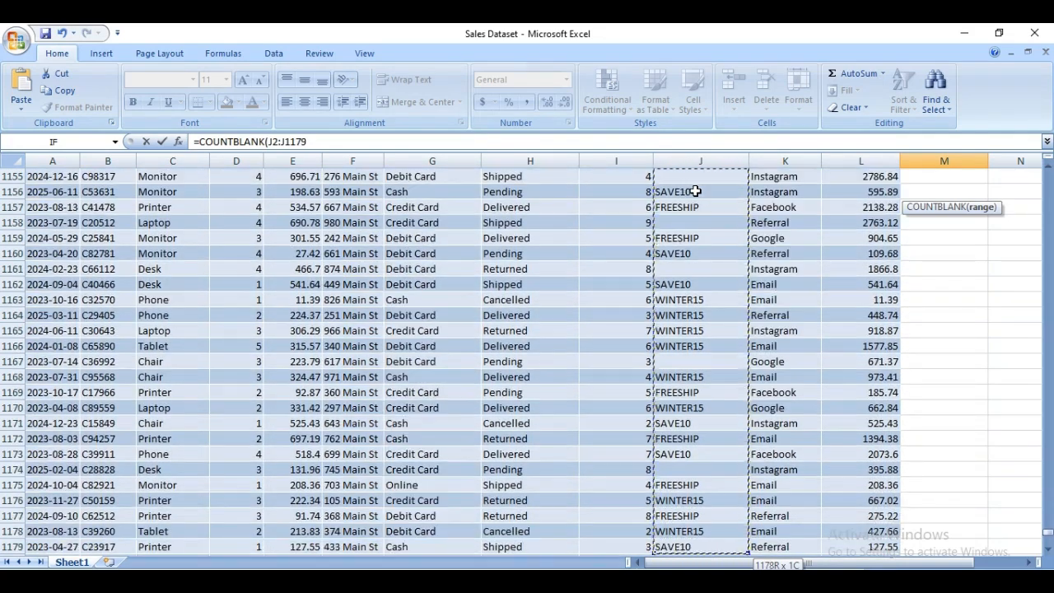
{"action": "key", "text": "shift+Down"}
{"action": "key", "text": "shift+Down"}
{"action": "key", "text": "shift+Down"}
{"action": "key", "text": "shift+Down"}
{"action": "key", "text": "shift+Down"}
{"action": "key", "text": "shift+Down"}
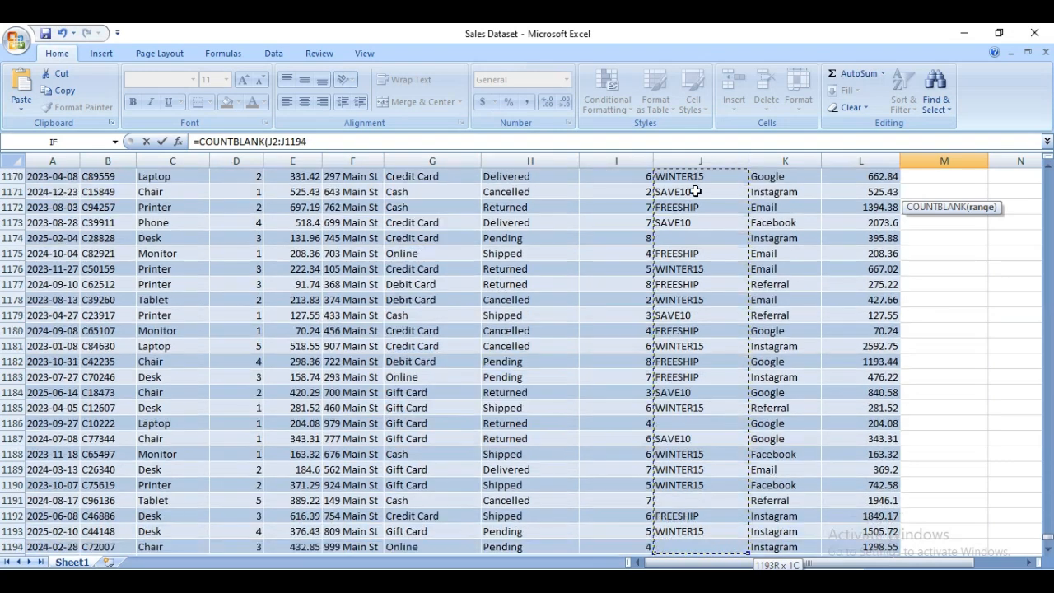
{"action": "key", "text": "shift+Down"}
{"action": "key", "text": "shift+Down"}
{"action": "key", "text": "shift+Down"}
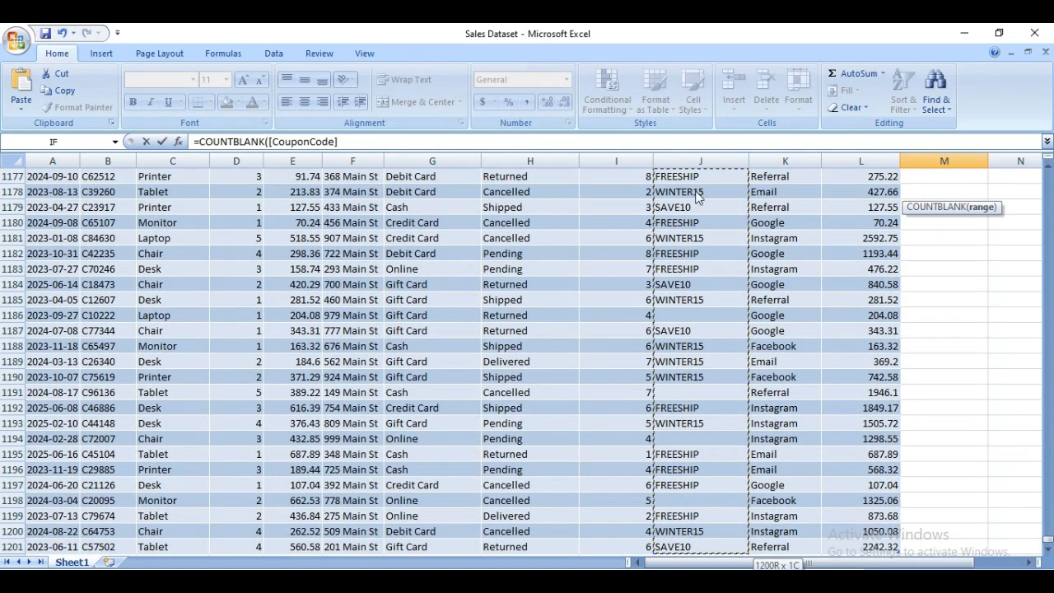
{"action": "key", "text": "shift+Down"}
{"action": "key", "text": "shift+Up"}
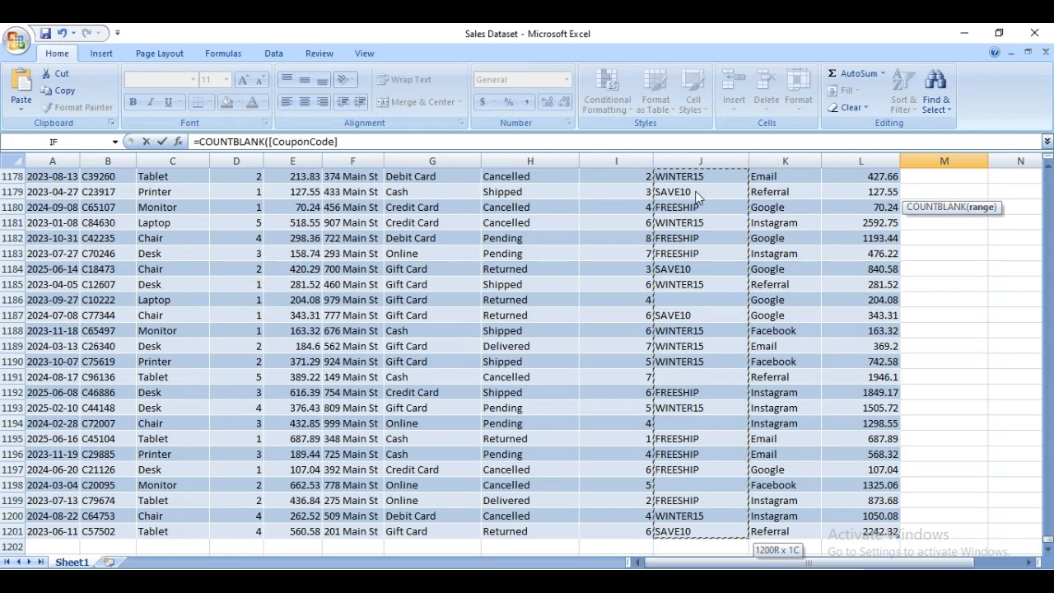
{"action": "key", "text": "Return"}
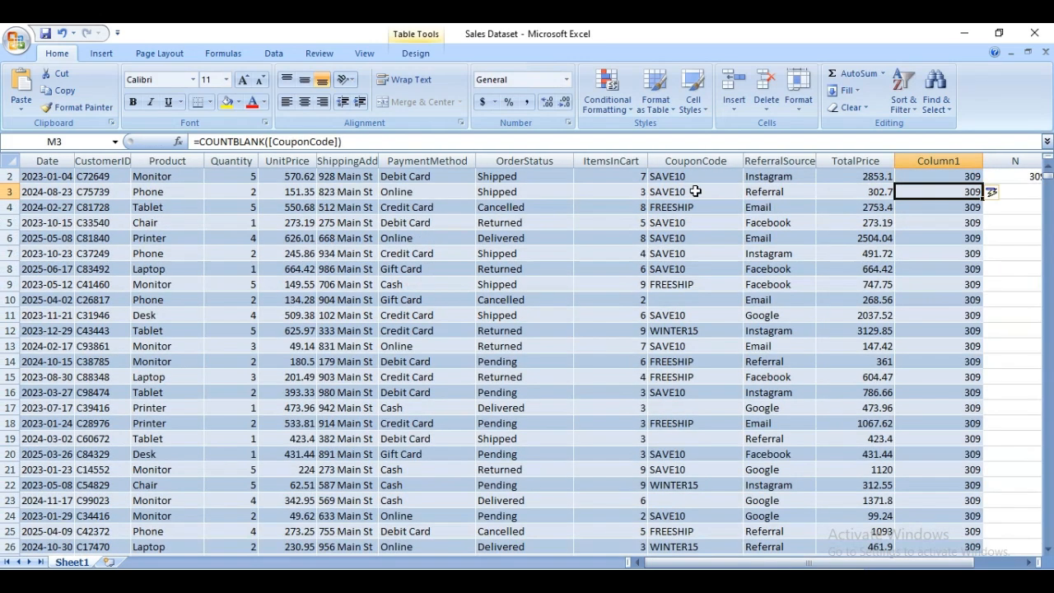
Inspect the separate COUNTBLANK formula in cell N2 and compare its range and result with the new column.
{"action": "left_click_drag", "start_coordinate": [948, 566], "coordinate": [981, 566]}
{"action": "left_click", "coordinate": [984, 176]}
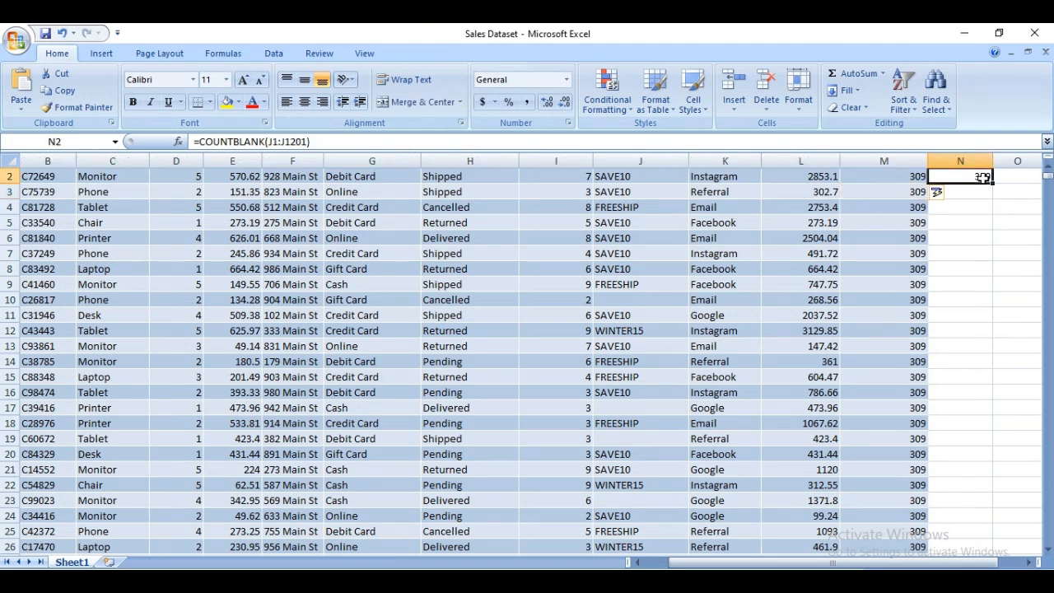
{"action": "left_click", "coordinate": [1047, 165]}
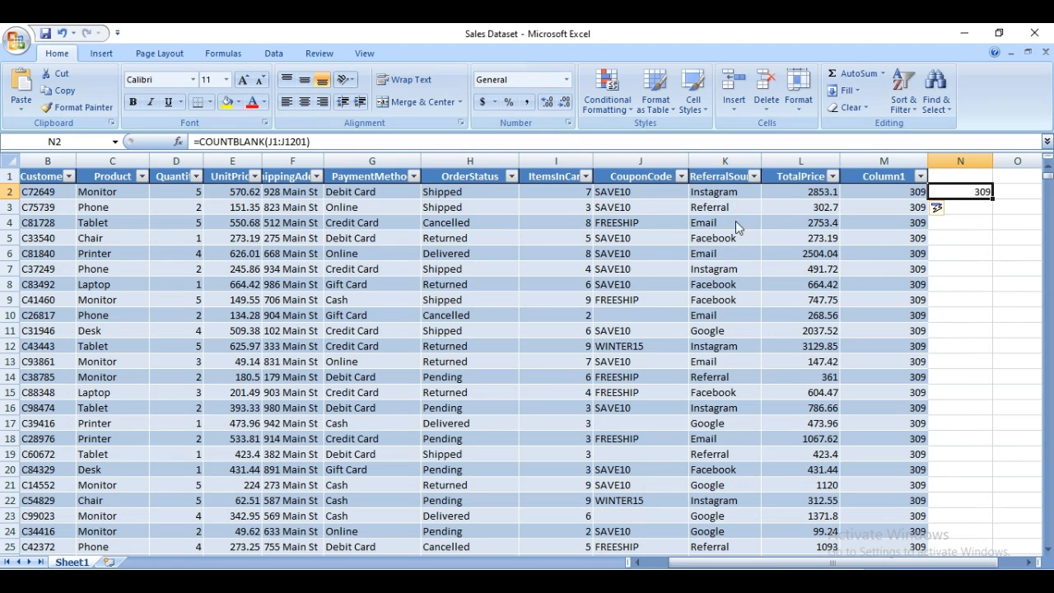
{"action": "key", "text": "ctrl+h"}
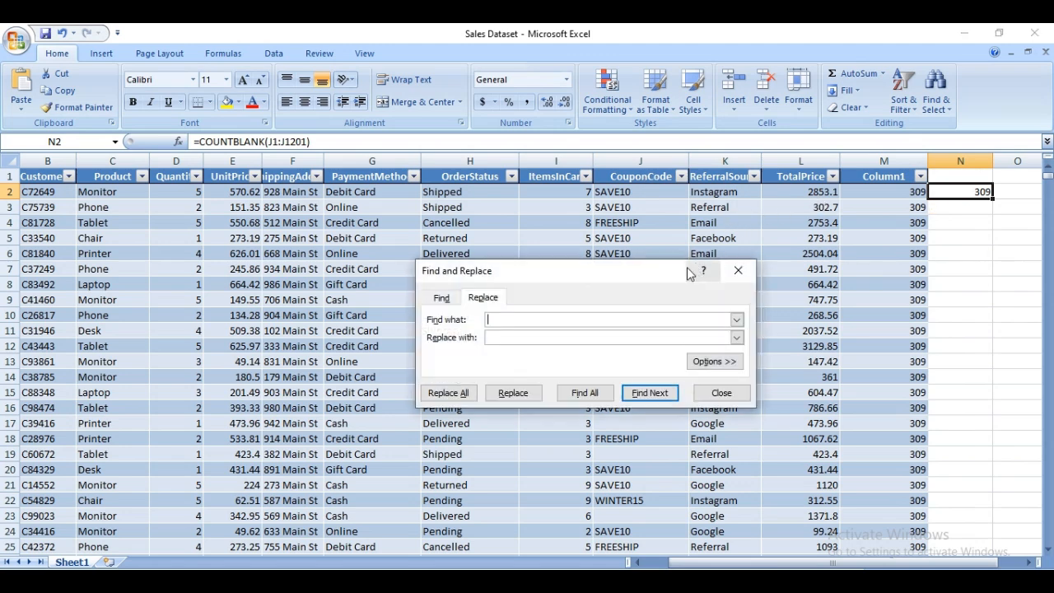
{"action": "left_click_drag", "start_coordinate": [643, 274], "coordinate": [528, 247]}
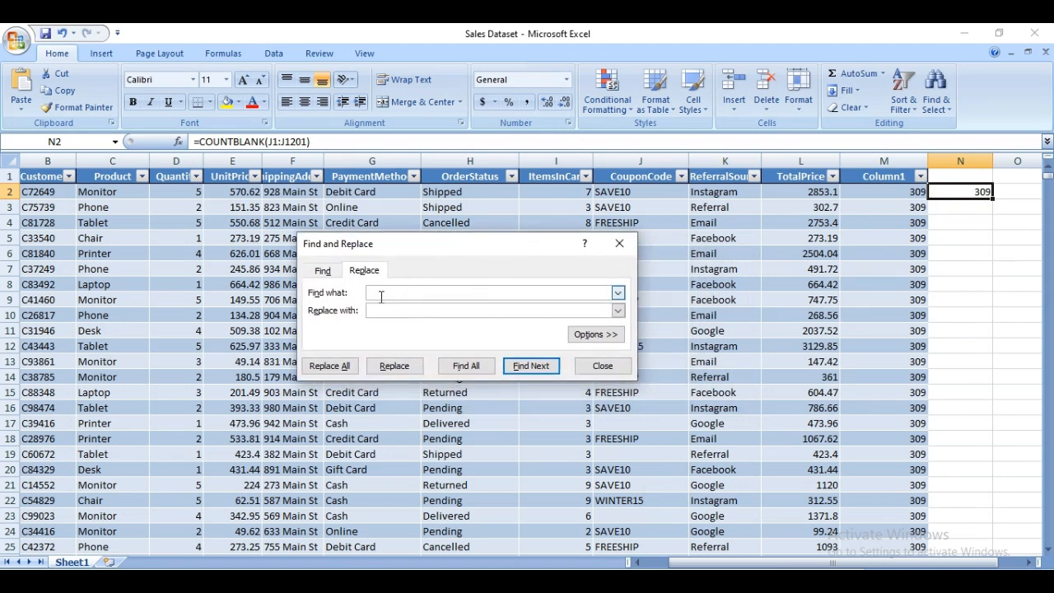
{"action": "left_click", "coordinate": [620, 244]}
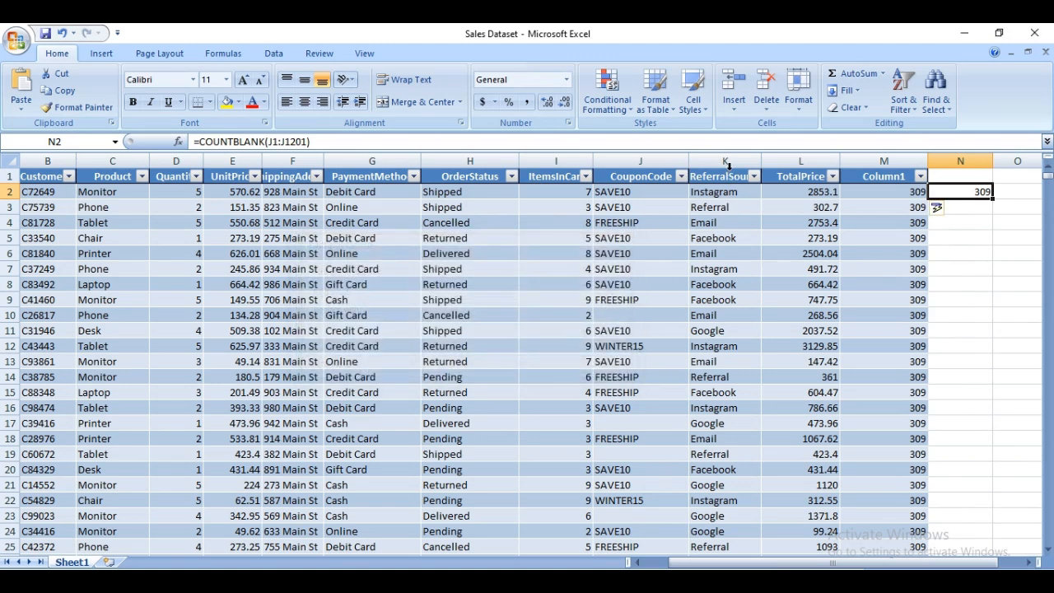
Select all CouponCode data cells from J2 down to J1201, leaving out the header.
{"action": "left_click", "coordinate": [634, 161]}
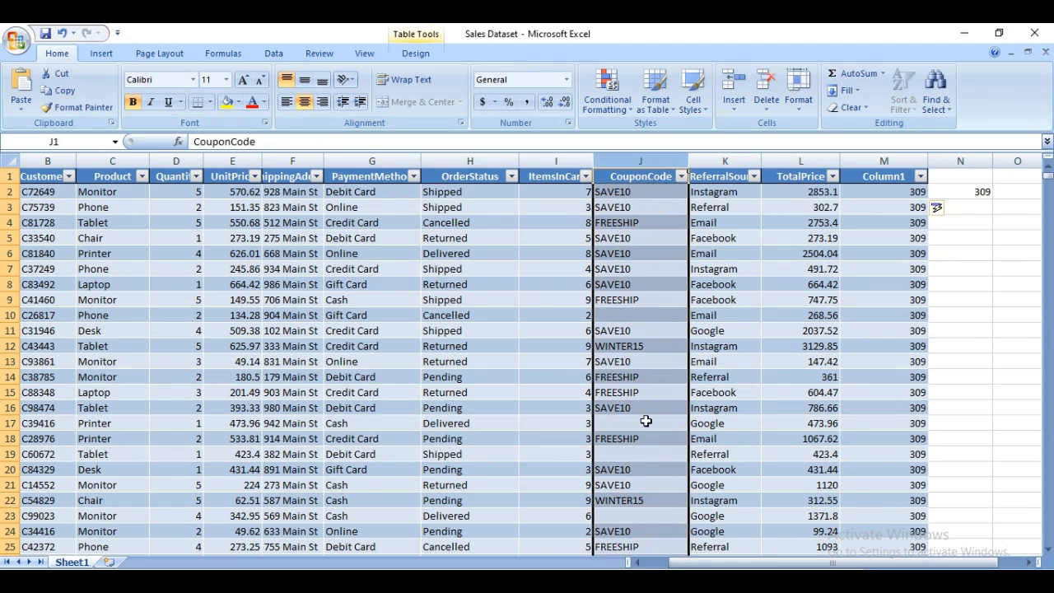
{"action": "left_click", "coordinate": [646, 195]}
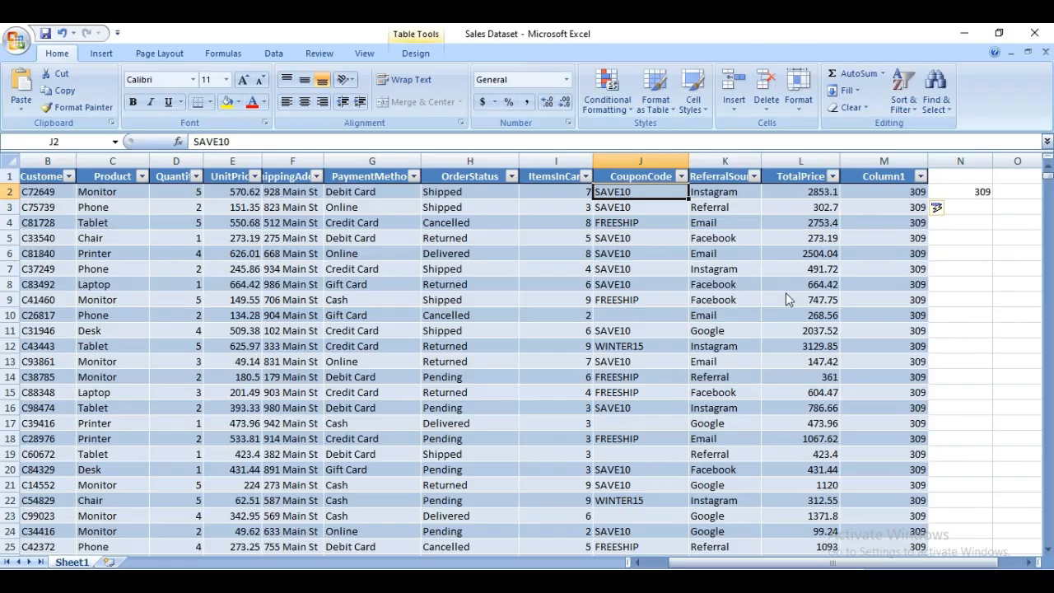
{"action": "key", "text": "shift+Down"}
{"action": "key", "text": "shift+Down"}
{"action": "key", "text": "shift+Down"}
{"action": "key", "text": "shift+Down"}
{"action": "key", "text": "shift+Down"}
{"action": "key", "text": "shift+Down"}
{"action": "key", "text": "shift+Down"}
{"action": "key", "text": "shift+Down"}
{"action": "key", "text": "shift+Down"}
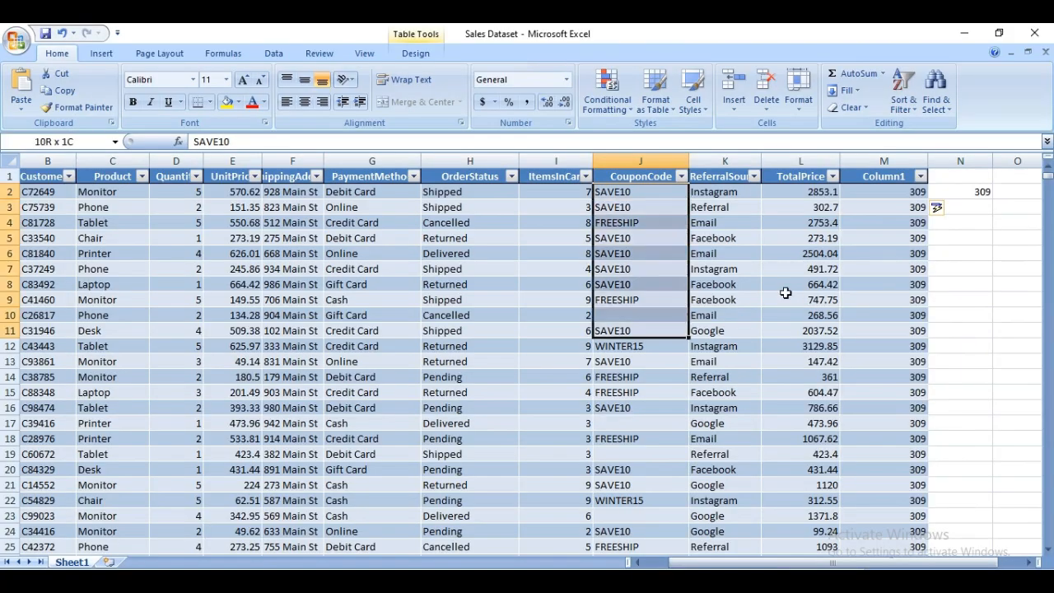
{"action": "key", "text": "shift+Down"}
{"action": "key", "text": "shift+Down"}
{"action": "key", "text": "shift+Down"}
{"action": "key", "text": "shift+Down"}
{"action": "key", "text": "shift+Down"}
{"action": "key", "text": "shift+Down"}
{"action": "key", "text": "shift+Down"}
{"action": "key", "text": "shift+Down"}
{"action": "key", "text": "shift+Down"}
{"action": "key", "text": "shift+Down"}
{"action": "key", "text": "shift+Down"}
{"action": "key", "text": "shift+Down"}
{"action": "key", "text": "shift+Down"}
{"action": "key", "text": "shift+Down"}
{"action": "key", "text": "shift+Down"}
{"action": "key", "text": "shift+Down"}
{"action": "key", "text": "shift+Down"}
{"action": "key", "text": "shift+Down"}
{"action": "key", "text": "shift+Down"}
{"action": "key", "text": "shift+Down"}
{"action": "key", "text": "shift+Down"}
{"action": "key", "text": "shift+Down"}
{"action": "key", "text": "shift+Down"}
{"action": "key", "text": "shift+Down"}
{"action": "key", "text": "shift+Down"}
{"action": "key", "text": "shift+Down"}
{"action": "key", "text": "shift+Down"}
{"action": "key", "text": "shift+Down"}
{"action": "key", "text": "shift+Down"}
{"action": "key", "text": "shift+Down"}
{"action": "key", "text": "shift+Down"}
{"action": "key", "text": "shift+Down"}
{"action": "key", "text": "shift+Down"}
{"action": "key", "text": "shift+Down"}
{"action": "key", "text": "shift+Down"}
{"action": "key", "text": "shift+Down"}
{"action": "key", "text": "shift+Down"}
{"action": "key", "text": "shift+Down"}
{"action": "key", "text": "shift+Down"}
{"action": "key", "text": "shift+Down"}
{"action": "key", "text": "shift+Down"}
{"action": "key", "text": "shift+Down"}
{"action": "key", "text": "shift+Down"}
{"action": "key", "text": "shift+Down"}
{"action": "key", "text": "shift+Down"}
{"action": "key", "text": "shift+Down"}
{"action": "key", "text": "shift+Down"}
{"action": "key", "text": "shift+Down"}
{"action": "key", "text": "shift+Down"}
{"action": "key", "text": "shift+Down"}
{"action": "key", "text": "shift+Down"}
{"action": "key", "text": "shift+Down"}
{"action": "key", "text": "shift+Down"}
{"action": "key", "text": "shift+Down"}
{"action": "key", "text": "shift+Down"}
{"action": "key", "text": "shift+Down"}
{"action": "key", "text": "shift+Down"}
{"action": "key", "text": "shift+Down"}
{"action": "key", "text": "shift+Down"}
{"action": "key", "text": "shift+Down"}
{"action": "key", "text": "shift+Down"}
{"action": "key", "text": "shift+Down"}
{"action": "key", "text": "shift+Down"}
{"action": "key", "text": "shift+Down"}
{"action": "key", "text": "shift+Down"}
{"action": "key", "text": "shift+Down"}
{"action": "key", "text": "shift+Down"}
{"action": "key", "text": "shift+Down"}
{"action": "key", "text": "shift+Down"}
{"action": "key", "text": "shift+Down"}
{"action": "key", "text": "shift+Down"}
{"action": "key", "text": "shift+Down"}
{"action": "key", "text": "shift+Down"}
{"action": "key", "text": "shift+Down"}
{"action": "key", "text": "shift+Down"}
{"action": "key", "text": "shift+Down"}
{"action": "key", "text": "shift+Down"}
{"action": "key", "text": "shift+Down"}
{"action": "key", "text": "shift+Down"}
{"action": "key", "text": "shift+Down"}
{"action": "key", "text": "shift+Down"}
{"action": "key", "text": "shift+Down"}
{"action": "key", "text": "shift+Down"}
{"action": "key", "text": "shift+Down"}
{"action": "key", "text": "shift+Down"}
{"action": "key", "text": "shift+Down"}
{"action": "key", "text": "shift+Down"}
{"action": "key", "text": "shift+Down"}
{"action": "key", "text": "shift+Down"}
{"action": "key", "text": "shift+Down"}
{"action": "key", "text": "shift+Down"}
{"action": "key", "text": "shift+Down"}
{"action": "key", "text": "shift+Down"}
{"action": "key", "text": "shift+Down"}
{"action": "key", "text": "shift+Down"}
{"action": "key", "text": "shift+Down"}
{"action": "key", "text": "shift+Down"}
{"action": "key", "text": "shift+Down"}
{"action": "key", "text": "shift+Down"}
{"action": "key", "text": "shift+Down"}
{"action": "key", "text": "shift+Down"}
{"action": "key", "text": "shift+Down"}
{"action": "key", "text": "shift+Down"}
{"action": "key", "text": "shift+Down"}
{"action": "key", "text": "shift+Down"}
{"action": "key", "text": "shift+Down"}
{"action": "key", "text": "shift+Down"}
{"action": "key", "text": "shift+Down"}
{"action": "key", "text": "shift+Down"}
{"action": "key", "text": "shift+Down"}
{"action": "key", "text": "shift+Down"}
{"action": "key", "text": "shift+Down"}
{"action": "key", "text": "shift+Down"}
{"action": "key", "text": "shift+Down"}
{"action": "key", "text": "shift+Down"}
{"action": "key", "text": "shift+Down"}
{"action": "key", "text": "shift+Down"}
{"action": "key", "text": "shift+Down"}
{"action": "key", "text": "shift+Down"}
{"action": "key", "text": "shift+Down"}
{"action": "key", "text": "shift+Down"}
{"action": "key", "text": "shift+Down"}
{"action": "key", "text": "shift+Down"}
{"action": "key", "text": "shift+Down"}
{"action": "key", "text": "shift+Down"}
{"action": "key", "text": "shift+Down"}
{"action": "key", "text": "shift+Down"}
{"action": "key", "text": "shift+Down"}
{"action": "key", "text": "shift+Down"}
{"action": "key", "text": "shift+Down"}
{"action": "key", "text": "shift+Down"}
{"action": "key", "text": "shift+Down"}
{"action": "key", "text": "shift+Down"}
{"action": "key", "text": "shift+Down"}
{"action": "key", "text": "shift+Down"}
{"action": "key", "text": "shift+Down"}
{"action": "key", "text": "shift+Down"}
{"action": "key", "text": "shift+Down"}
{"action": "key", "text": "shift+Down"}
{"action": "key", "text": "shift+Down"}
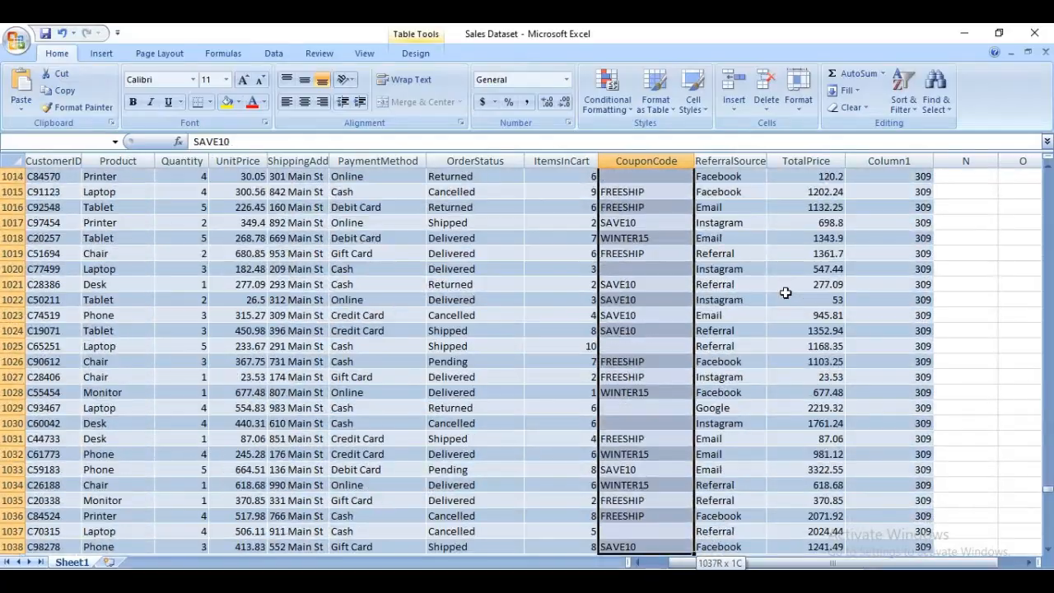
{"action": "key", "text": "shift+Down"}
{"action": "key", "text": "shift+Down"}
{"action": "key", "text": "shift+Down"}
{"action": "key", "text": "shift+Down"}
{"action": "key", "text": "shift+Down"}
{"action": "key", "text": "shift+Down"}
{"action": "key", "text": "shift+Down"}
{"action": "key", "text": "shift+Down"}
{"action": "key", "text": "shift+Down"}
{"action": "key", "text": "shift+Down"}
{"action": "key", "text": "shift+Down"}
{"action": "key", "text": "shift+Down"}
{"action": "key", "text": "shift+Down"}
{"action": "key", "text": "shift+Down"}
{"action": "key", "text": "shift+Down"}
{"action": "key", "text": "shift+Down"}
{"action": "key", "text": "shift+Down"}
{"action": "key", "text": "shift+Down"}
{"action": "key", "text": "shift+Down"}
{"action": "key", "text": "shift+Down"}
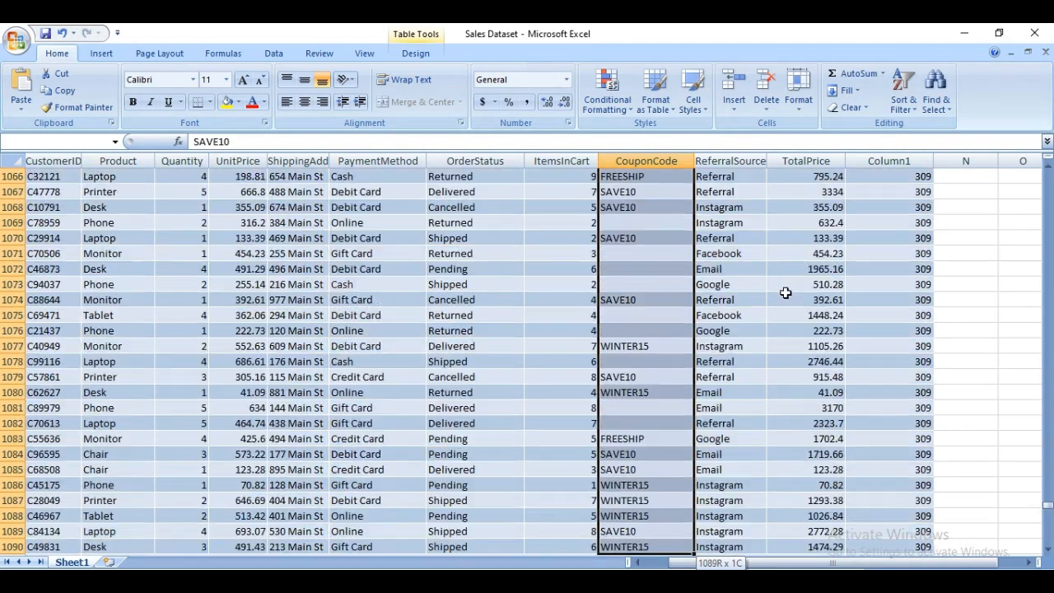
{"action": "key", "text": "shift+Down"}
{"action": "key", "text": "shift+Down"}
{"action": "key", "text": "shift+Down"}
{"action": "key", "text": "shift+Down"}
{"action": "key", "text": "shift+Down"}
{"action": "key", "text": "shift+Down"}
{"action": "key", "text": "shift+Down"}
{"action": "key", "text": "shift+Down"}
{"action": "key", "text": "shift+Down"}
{"action": "key", "text": "shift+Down"}
{"action": "key", "text": "shift+Down"}
{"action": "key", "text": "shift+Down"}
{"action": "key", "text": "shift+Down"}
{"action": "key", "text": "shift+Down"}
{"action": "key", "text": "shift+Down"}
{"action": "key", "text": "shift+Down"}
{"action": "key", "text": "shift+Down"}
{"action": "key", "text": "shift+Down"}
{"action": "key", "text": "shift+Down"}
{"action": "key", "text": "shift+Down"}
{"action": "key", "text": "shift+Down"}
{"action": "key", "text": "shift+Down"}
{"action": "key", "text": "shift+Down"}
{"action": "key", "text": "shift+Down"}
{"action": "key", "text": "shift+Down"}
{"action": "key", "text": "shift+Down"}
{"action": "key", "text": "shift+Down"}
{"action": "key", "text": "shift+Down"}
{"action": "key", "text": "shift+Down"}
{"action": "key", "text": "shift+Down"}
{"action": "key", "text": "shift+Down"}
{"action": "key", "text": "shift+Down"}
{"action": "key", "text": "shift+Down"}
{"action": "key", "text": "shift+Down"}
{"action": "key", "text": "shift+Down"}
{"action": "key", "text": "shift+Down"}
{"action": "key", "text": "shift+Down"}
{"action": "key", "text": "shift+Down"}
{"action": "key", "text": "shift+Down"}
{"action": "key", "text": "shift+Down"}
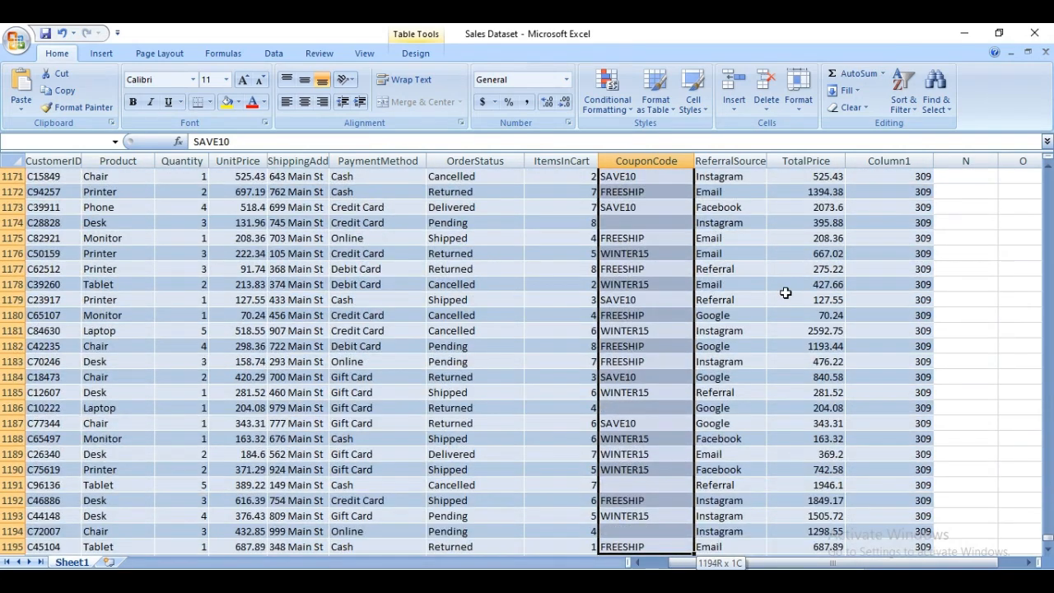
{"action": "key", "text": "shift+Down"}
{"action": "key", "text": "shift+Down"}
{"action": "key", "text": "shift+Down"}
{"action": "key", "text": "shift+Down"}
{"action": "key", "text": "shift+Down"}
{"action": "key", "text": "shift+Down"}
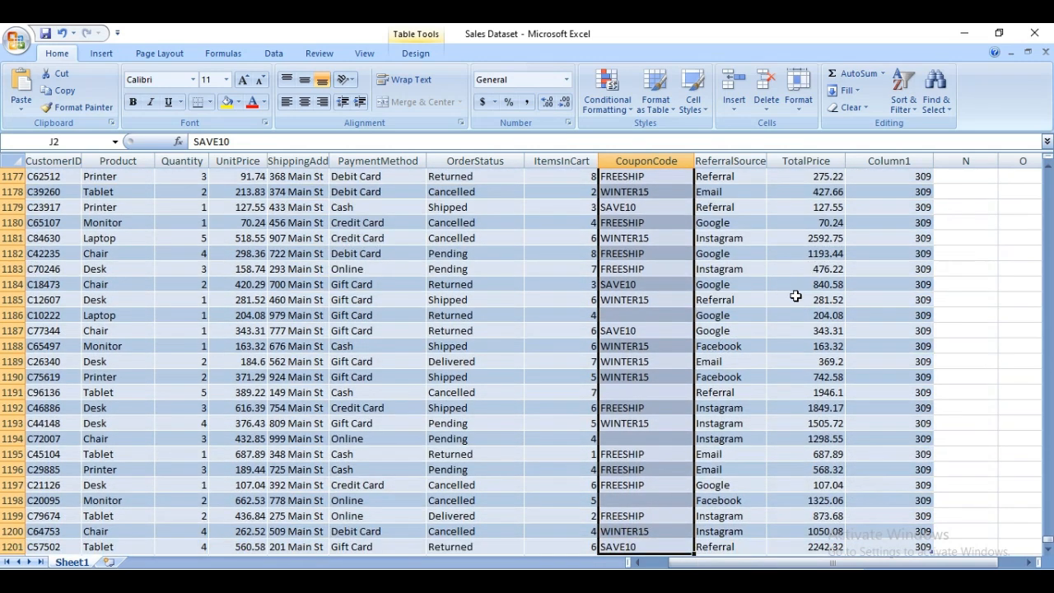
Open the Find and Replace dialog for the selected coupon cells and activate its replacement text, leaving the search text empty.
{"action": "key", "text": "ctrl+h"}
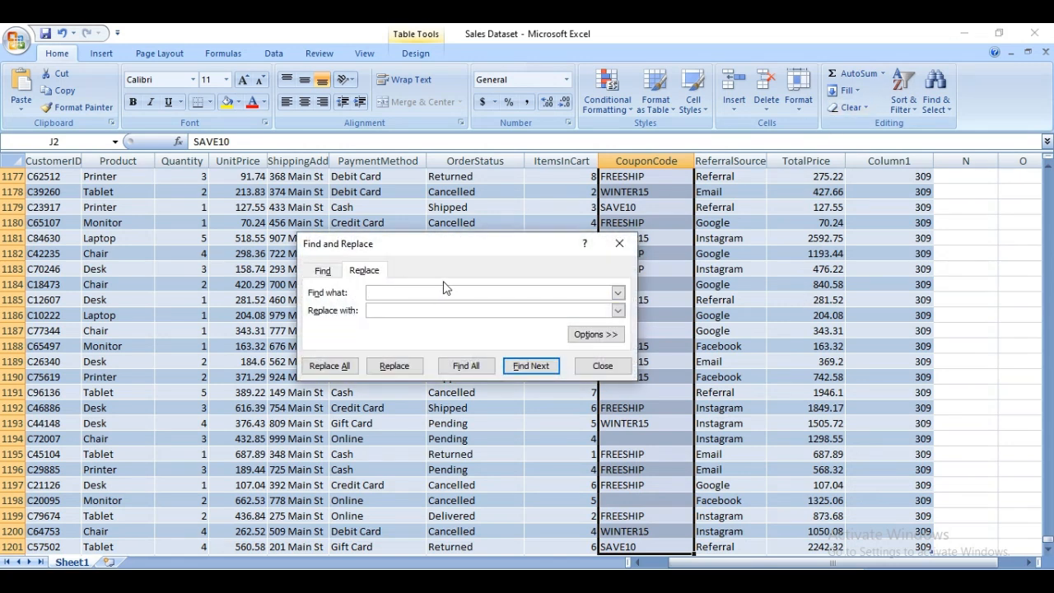
{"action": "left_click_drag", "start_coordinate": [489, 247], "coordinate": [479, 341]}
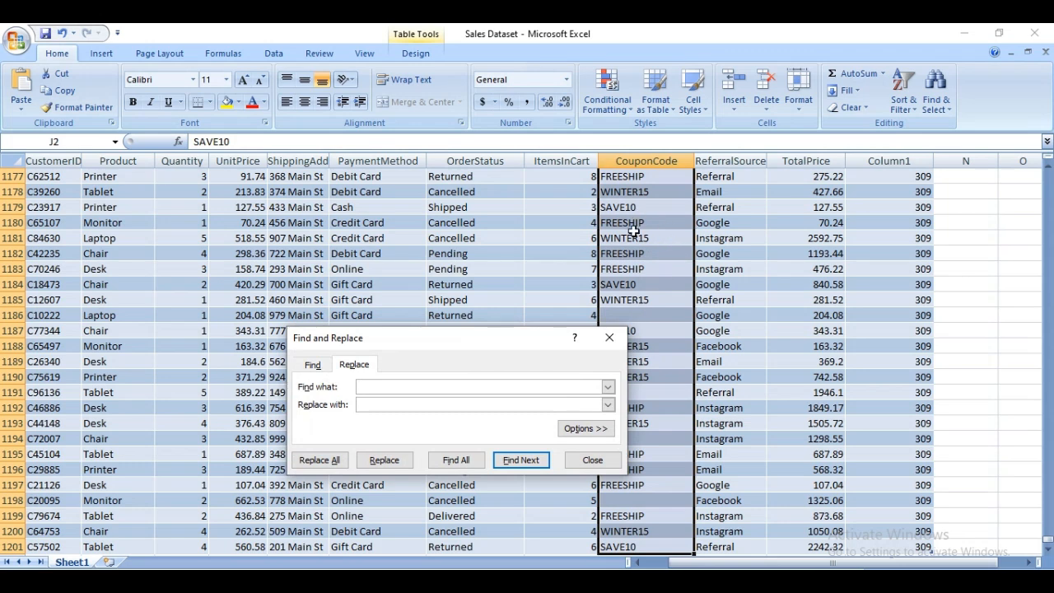
{"action": "left_click", "coordinate": [428, 402]}
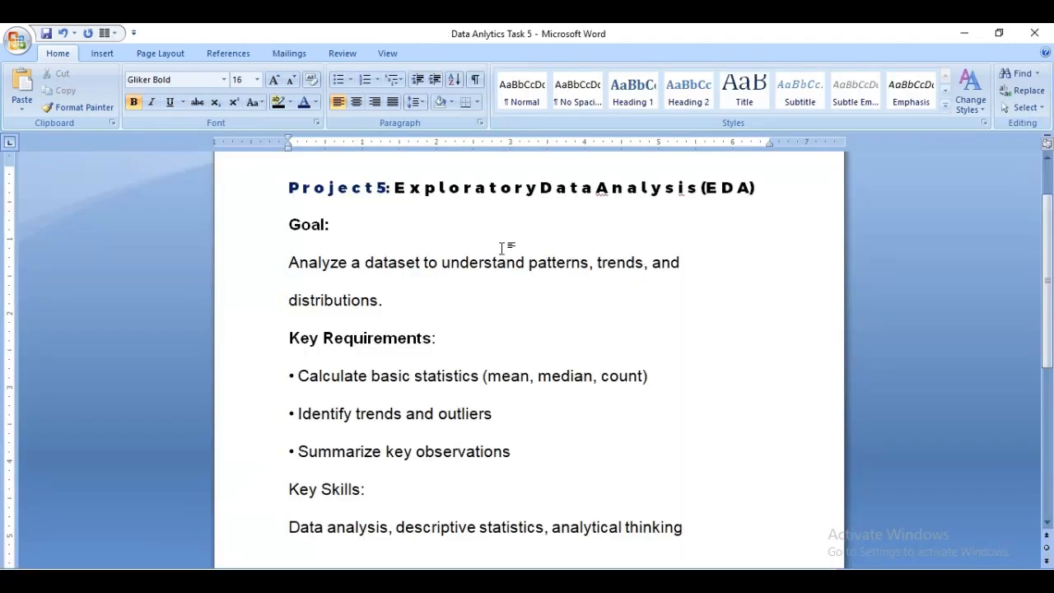
{"action": "type", "text": "UNKNKW"}
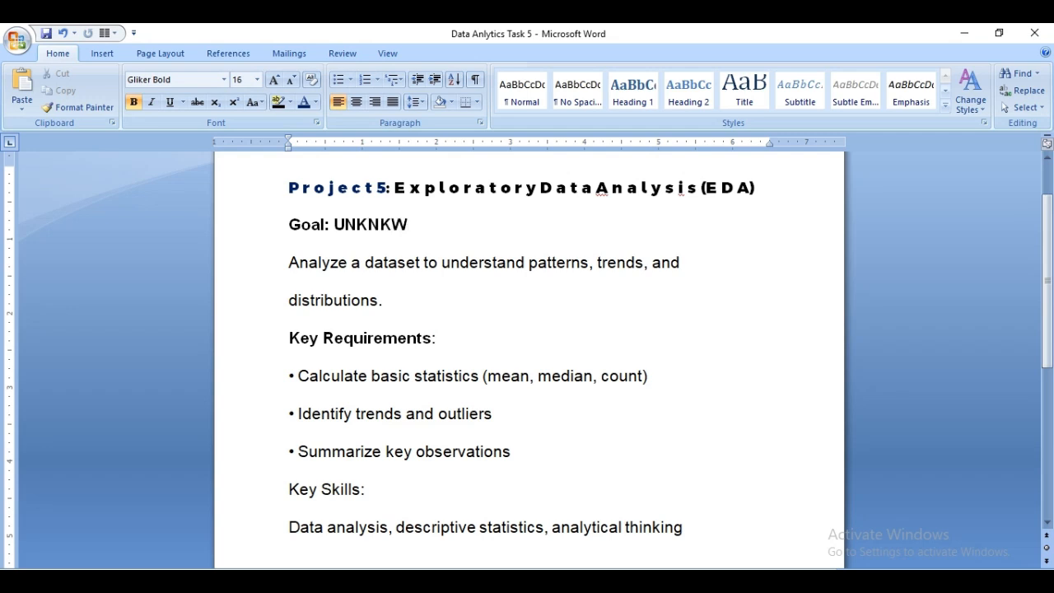
{"action": "key", "text": "BackSpace"}
{"action": "key", "text": "BackSpace"}
{"action": "key", "text": "BackSpace"}
{"action": "key", "text": "BackSpace"}
{"action": "key", "text": "BackSpace"}
{"action": "key", "text": "BackSpace"}
{"action": "key", "text": "BackSpace"}
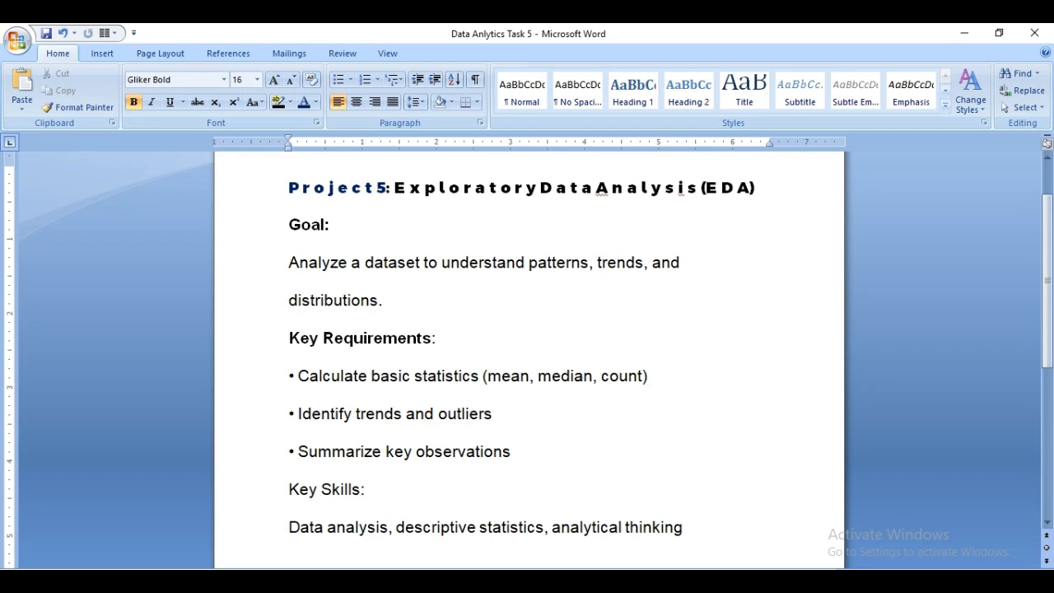
In the Word document, write the word after "Goal:" and correct its spelling to "unknown" using the spelling suggestion.
{"action": "type", "text": "unkwonwn"}
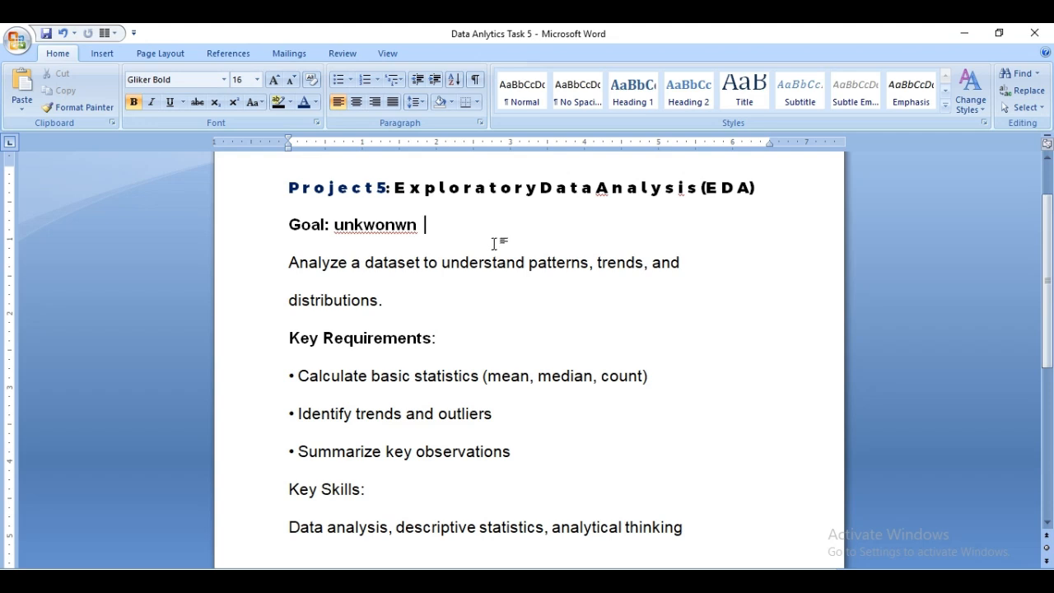
{"action": "right_click", "coordinate": [385, 229]}
{"action": "left_click", "coordinate": [445, 246]}
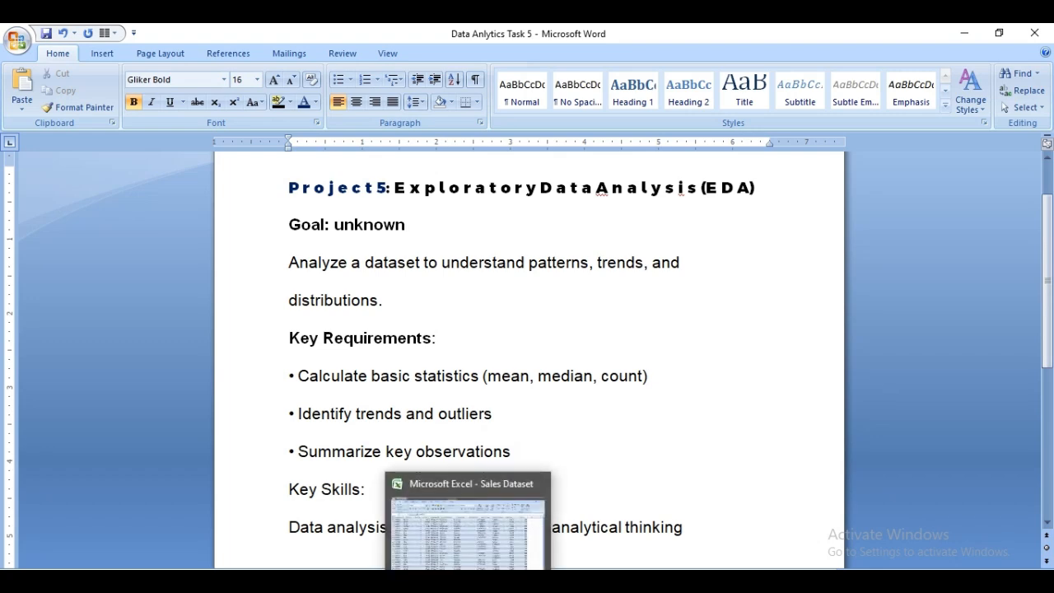
Return to the Excel workbook, replace all blank cells in the CouponCode selection with UNKNOWN and close Find and Replace.
{"action": "left_click", "coordinate": [482, 535]}
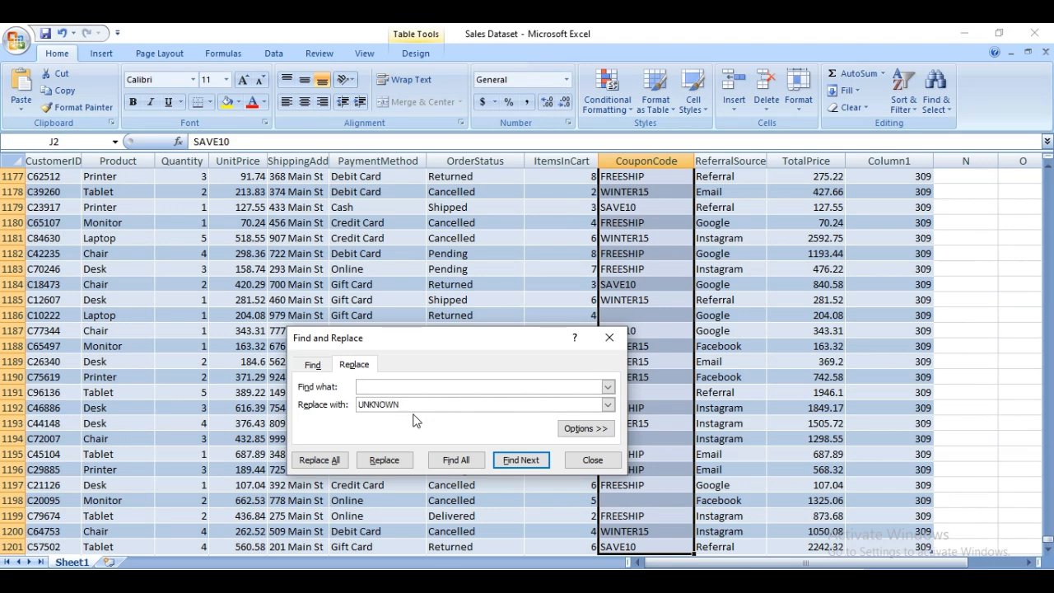
{"action": "left_click", "coordinate": [320, 460]}
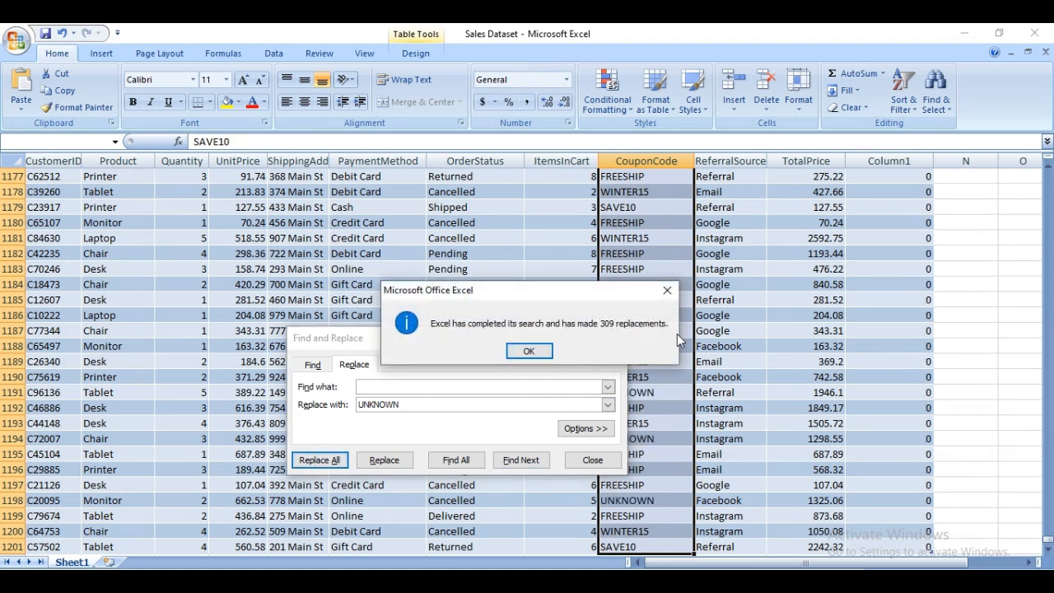
{"action": "left_click", "coordinate": [531, 351]}
{"action": "left_click", "coordinate": [609, 338]}
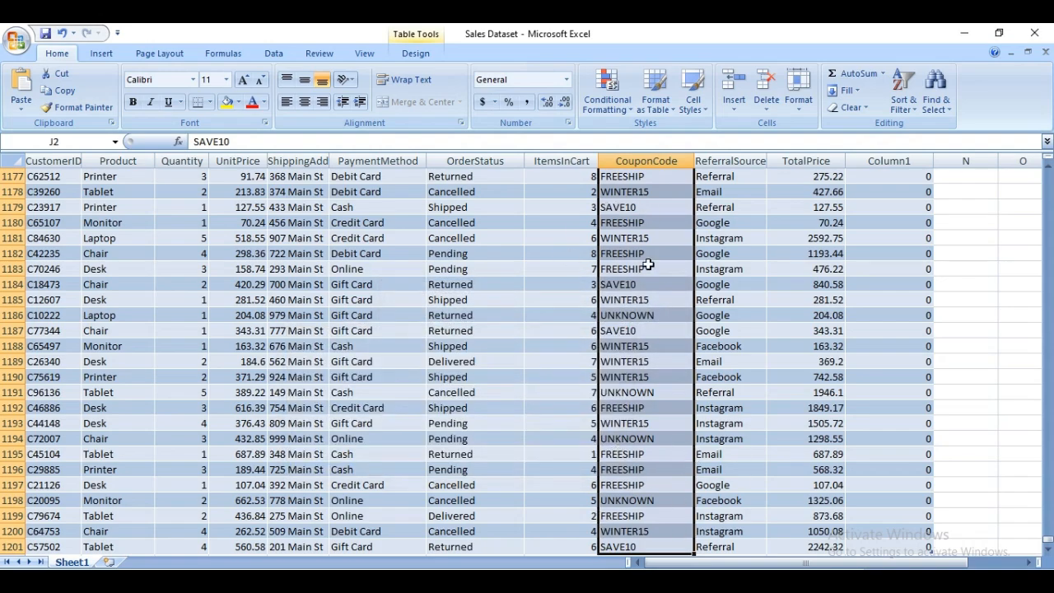
Check the replaced coupon values and save the Sales Dataset workbook.
{"action": "scroll", "coordinate": [675, 311], "scroll_direction": "up", "scroll_amount": 20}
{"action": "scroll", "coordinate": [675, 310], "scroll_direction": "up", "scroll_amount": 20}
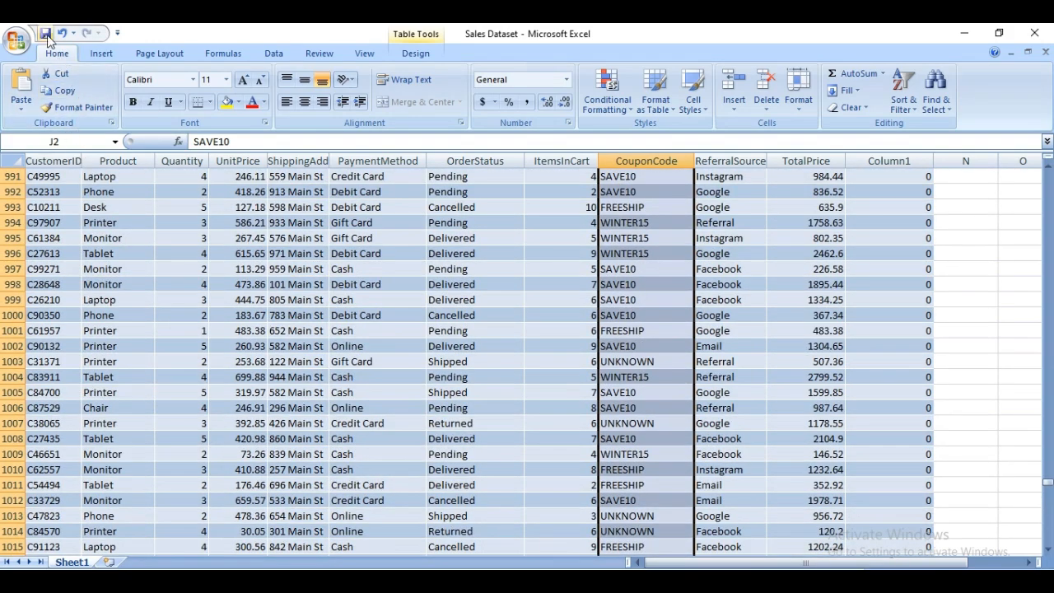
{"action": "left_click", "coordinate": [47, 39]}
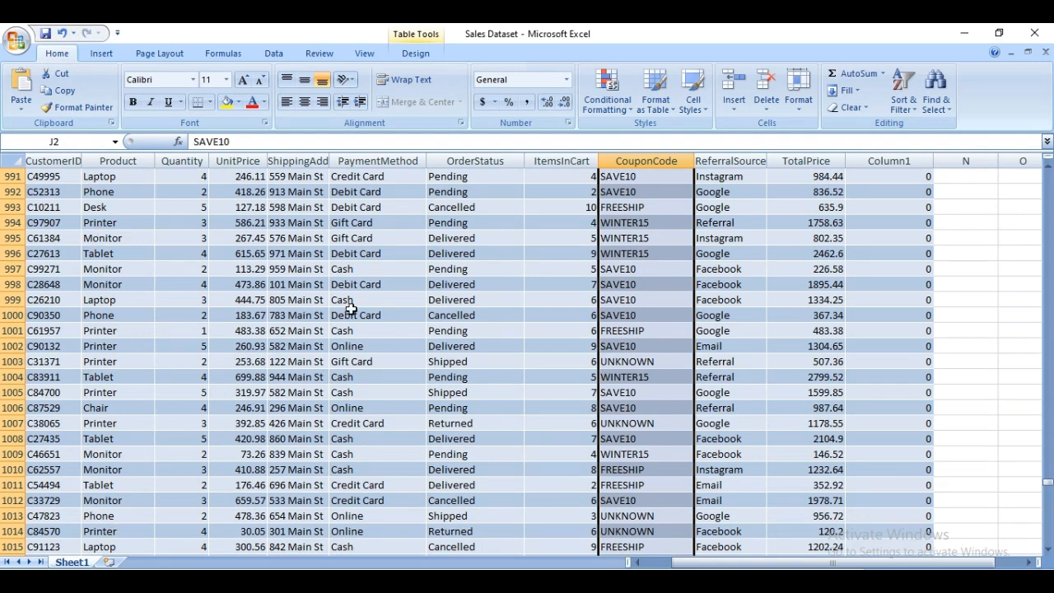
Review the filled CouponCode column up to the first row and glance at the project requirements in the Word document.
{"action": "scroll", "coordinate": [273, 449], "scroll_direction": "up", "scroll_amount": 5}
{"action": "scroll", "coordinate": [372, 319], "scroll_direction": "up", "scroll_amount": 7}
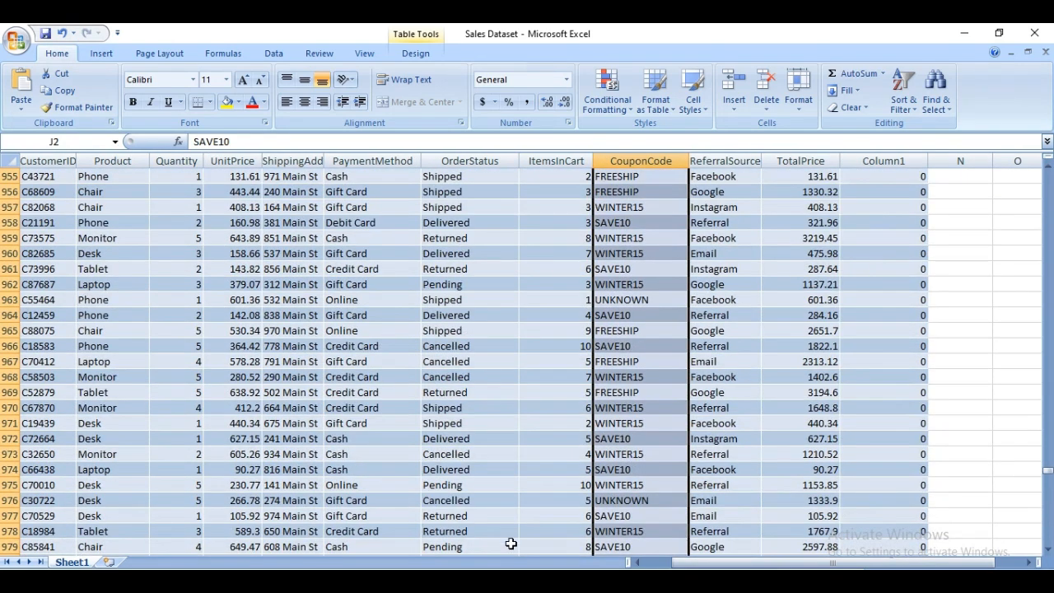
{"action": "key", "text": "alt+Tab"}
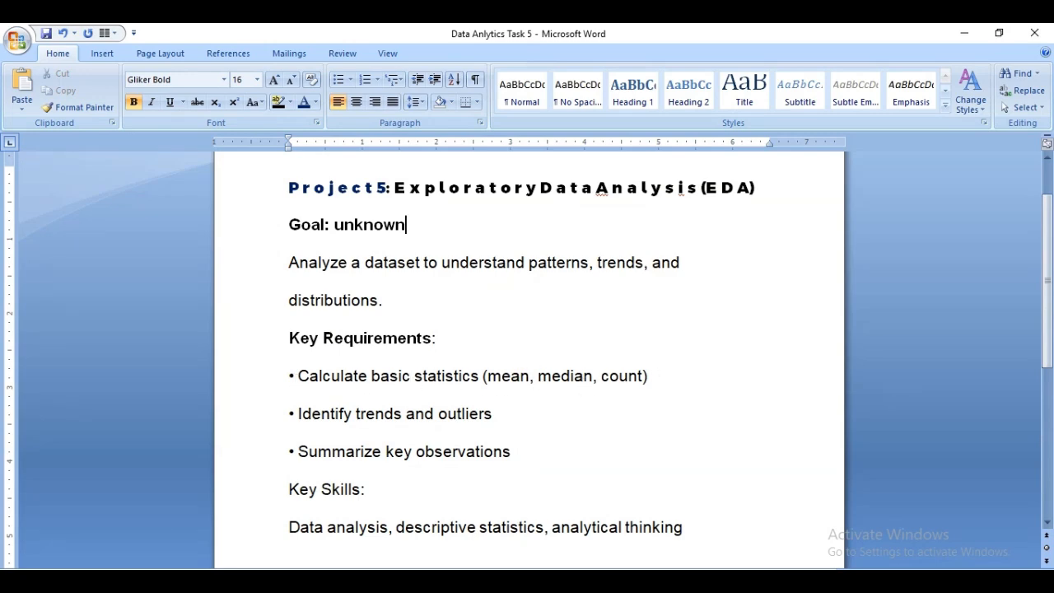
{"action": "key", "text": "alt+Tab"}
{"action": "scroll", "coordinate": [245, 394], "scroll_direction": "up", "scroll_amount": 20}
{"action": "scroll", "coordinate": [245, 394], "scroll_direction": "up", "scroll_amount": 20}
{"action": "scroll", "coordinate": [254, 392], "scroll_direction": "up", "scroll_amount": 20}
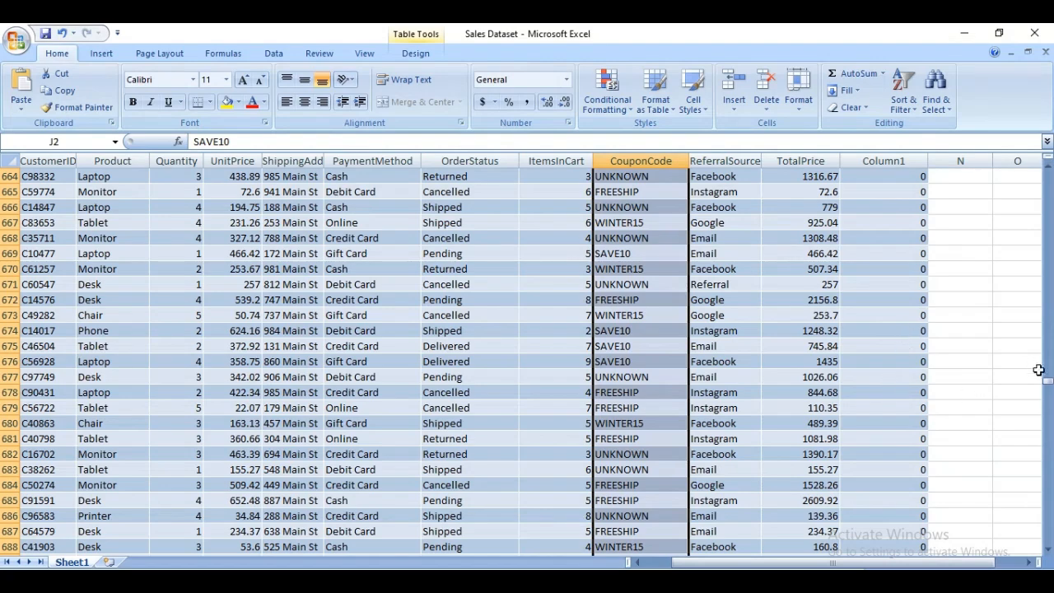
{"action": "left_click_drag", "start_coordinate": [1047, 380], "coordinate": [1047, 175]}
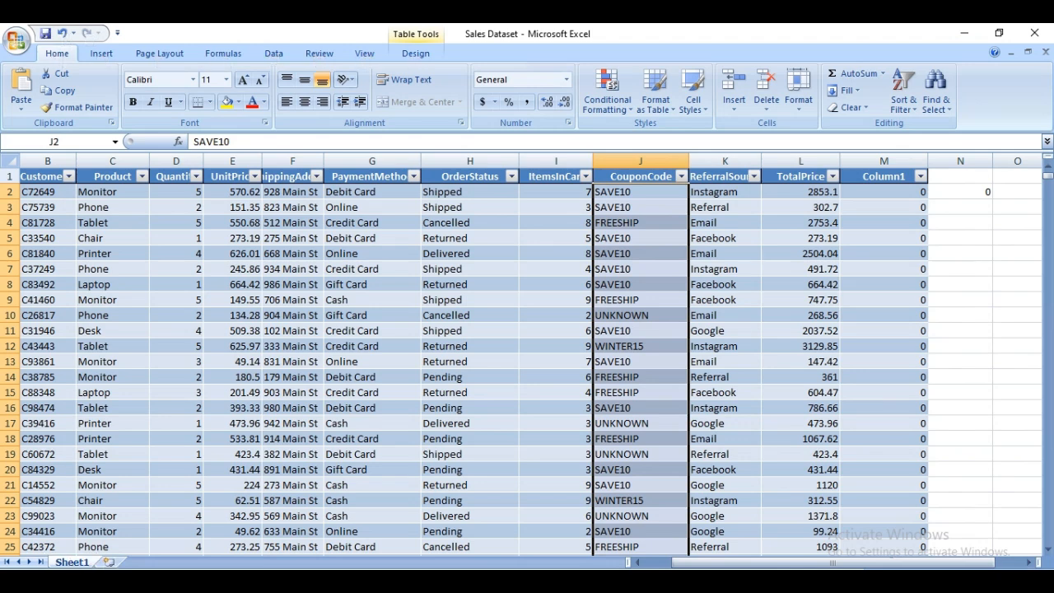
Add a new blank worksheet, duplicate Sheet1 with its sales data beside the original, and switch to the duplicate.
{"action": "left_click", "coordinate": [109, 562]}
{"action": "left_click", "coordinate": [76, 564]}
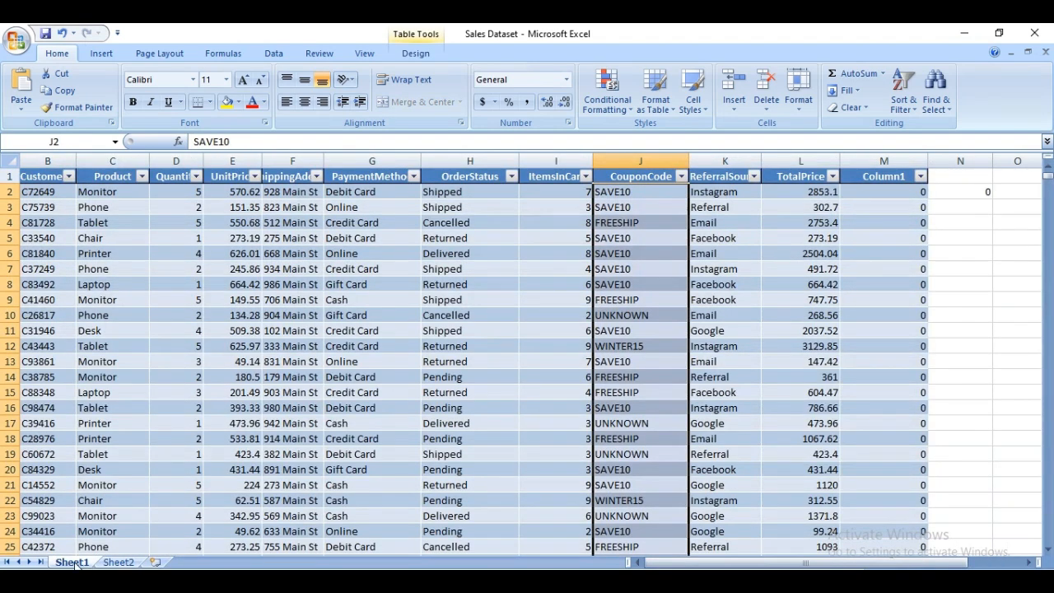
{"action": "left_click_drag", "start_coordinate": [64, 563], "coordinate": [125, 559]}
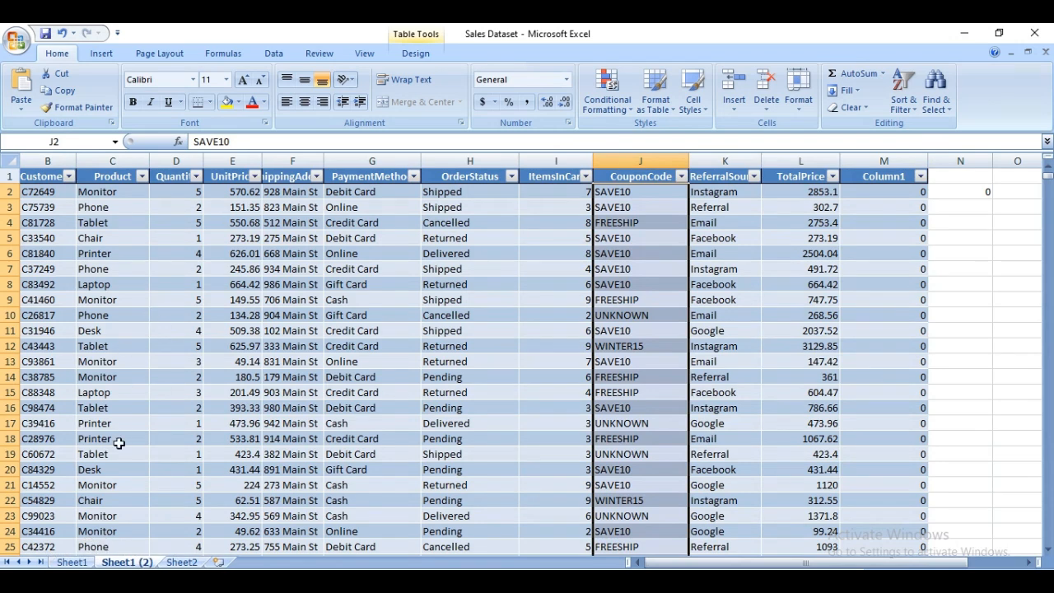
{"action": "left_click", "coordinate": [77, 563]}
{"action": "left_click", "coordinate": [132, 563]}
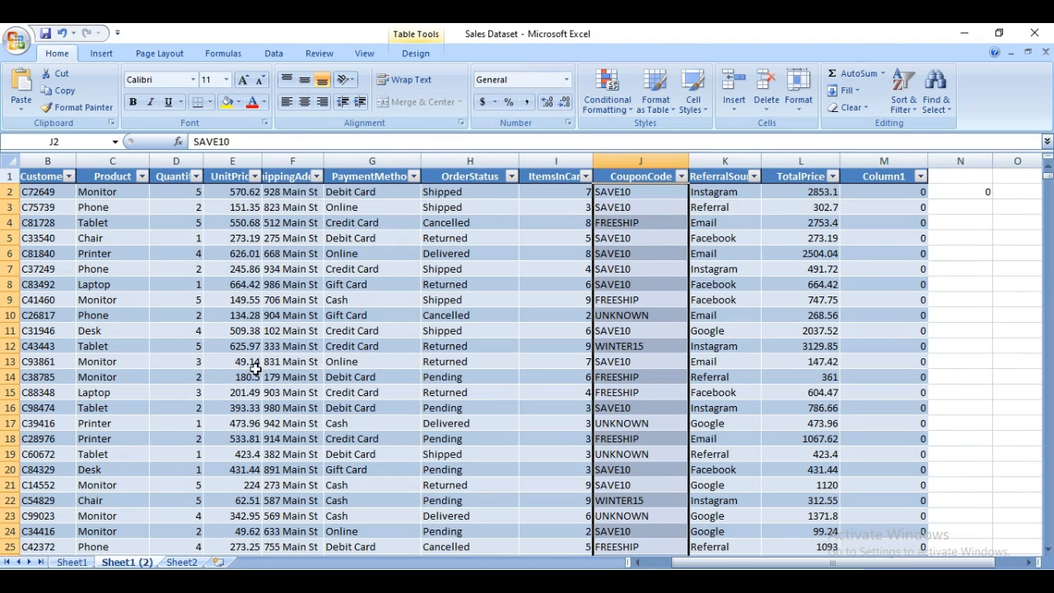
Delete the Date column from the table on the Sheet1 (2) worksheet.
{"action": "left_click_drag", "start_coordinate": [712, 565], "coordinate": [681, 564]}
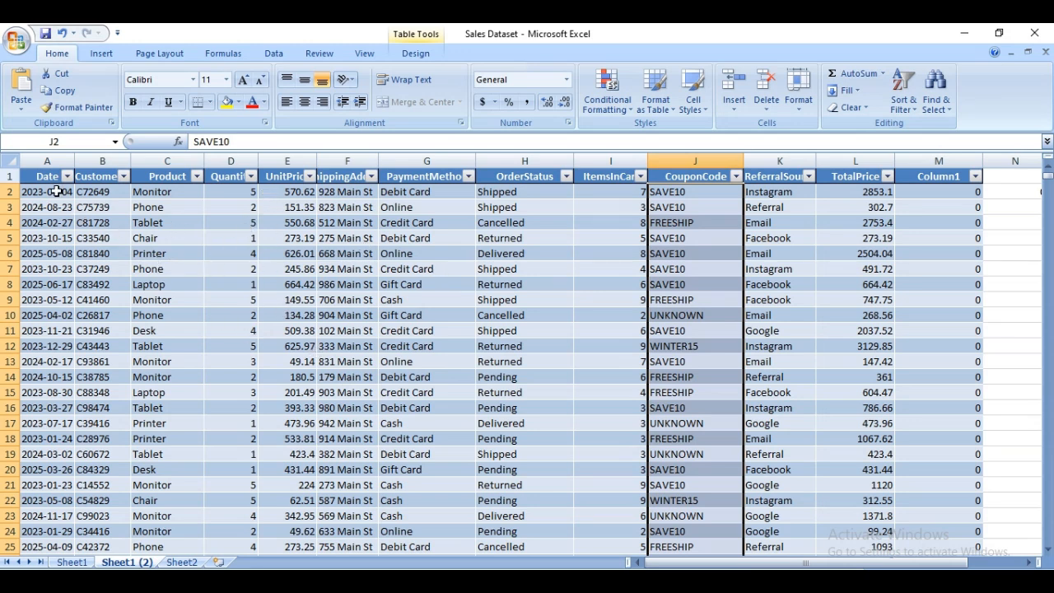
{"action": "left_click", "coordinate": [71, 563]}
{"action": "left_click", "coordinate": [124, 562]}
{"action": "left_click", "coordinate": [47, 179]}
{"action": "right_click", "coordinate": [46, 179]}
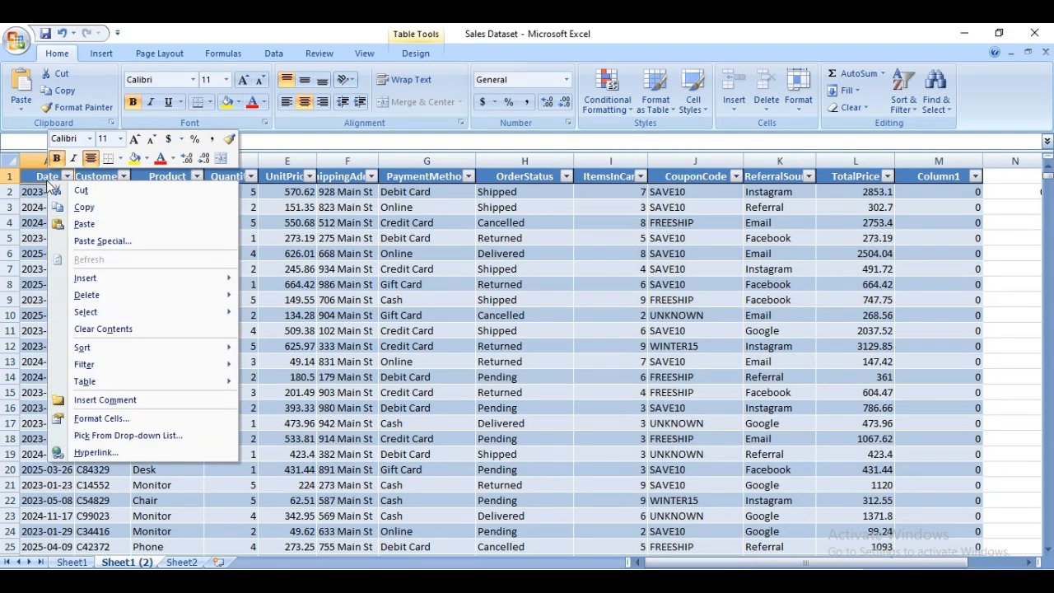
{"action": "mouse_move", "coordinate": [124, 294]}
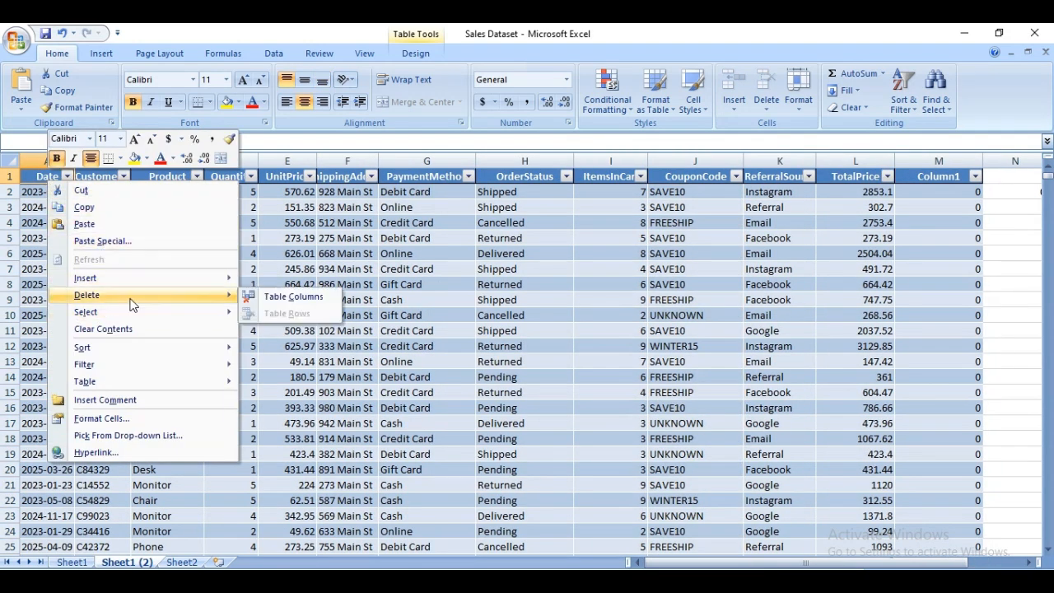
{"action": "left_click", "coordinate": [287, 298]}
Delete the CustomerID and Product columns from the table on the Sheet1 (2) worksheet.
{"action": "left_click", "coordinate": [36, 176]}
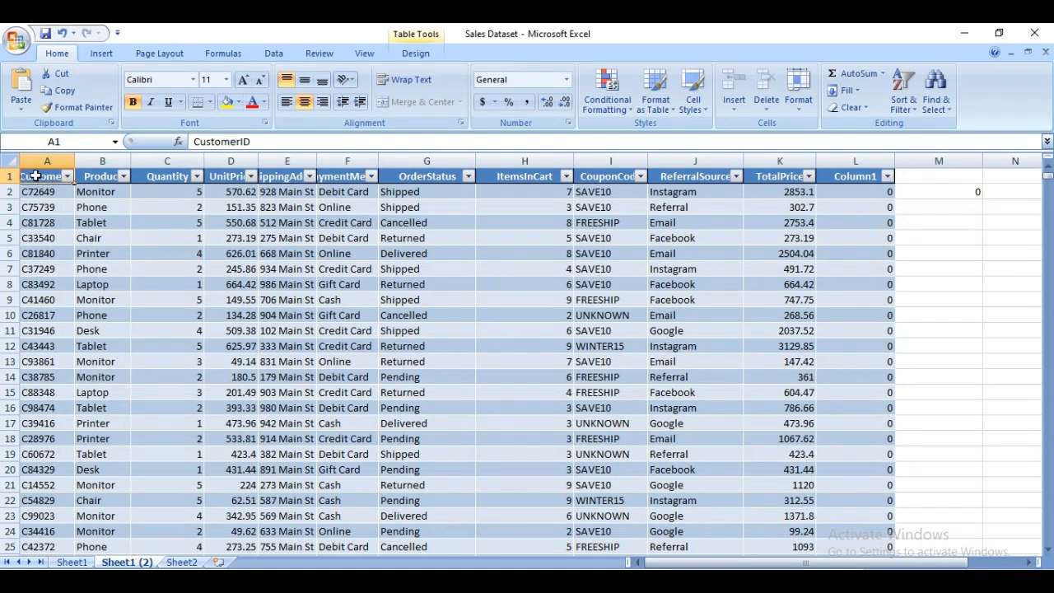
{"action": "right_click", "coordinate": [36, 176]}
{"action": "mouse_move", "coordinate": [97, 290]}
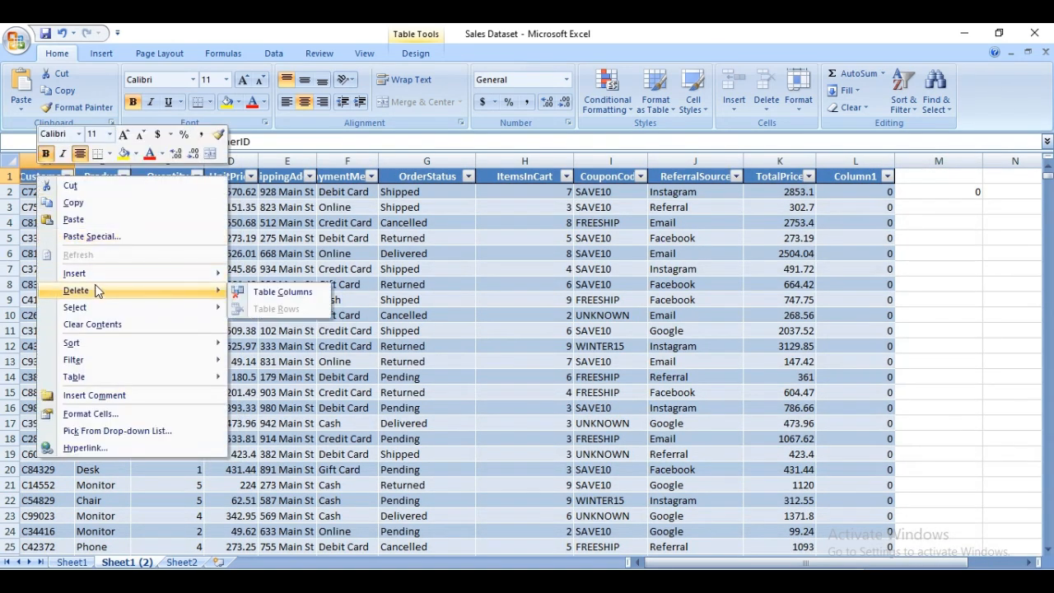
{"action": "left_click", "coordinate": [263, 295]}
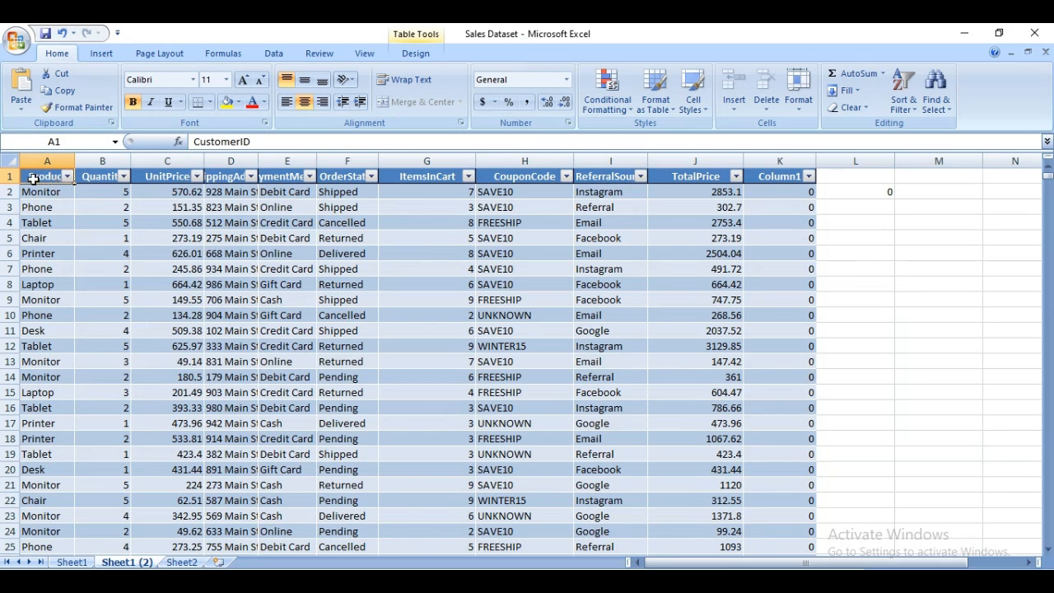
{"action": "right_click", "coordinate": [37, 180]}
{"action": "mouse_move", "coordinate": [122, 296]}
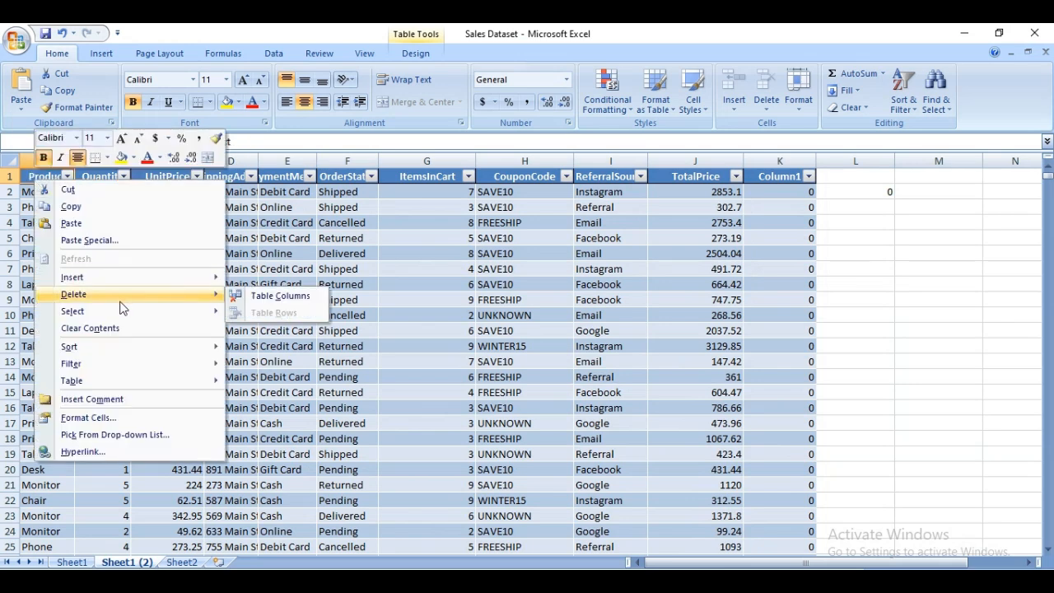
{"action": "left_click", "coordinate": [264, 296]}
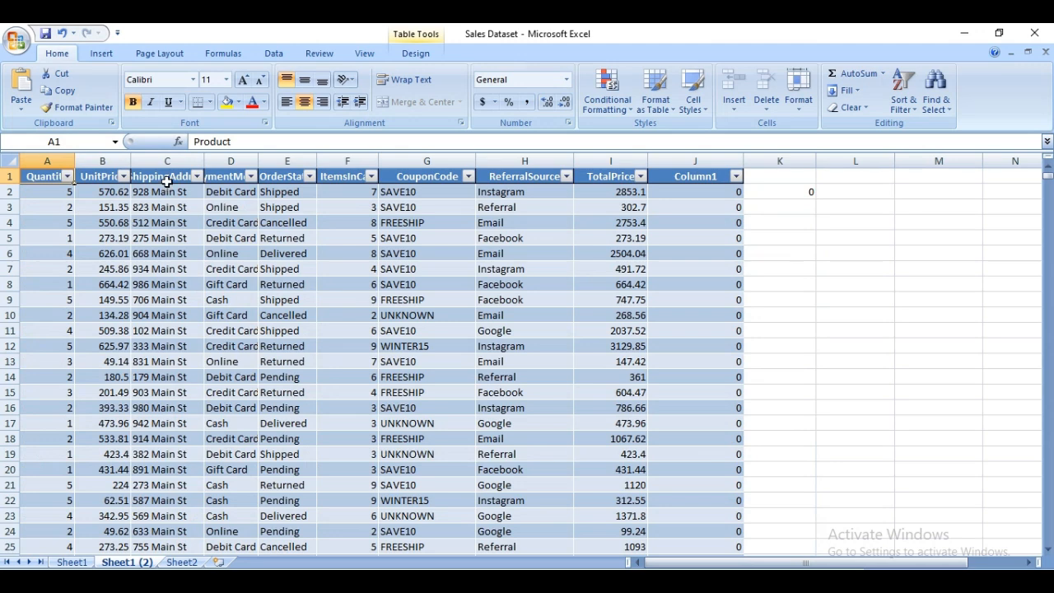
Delete the ShippingAddress and PaymentMethod columns from the table on the Sheet1 (2) worksheet.
{"action": "left_click", "coordinate": [166, 181]}
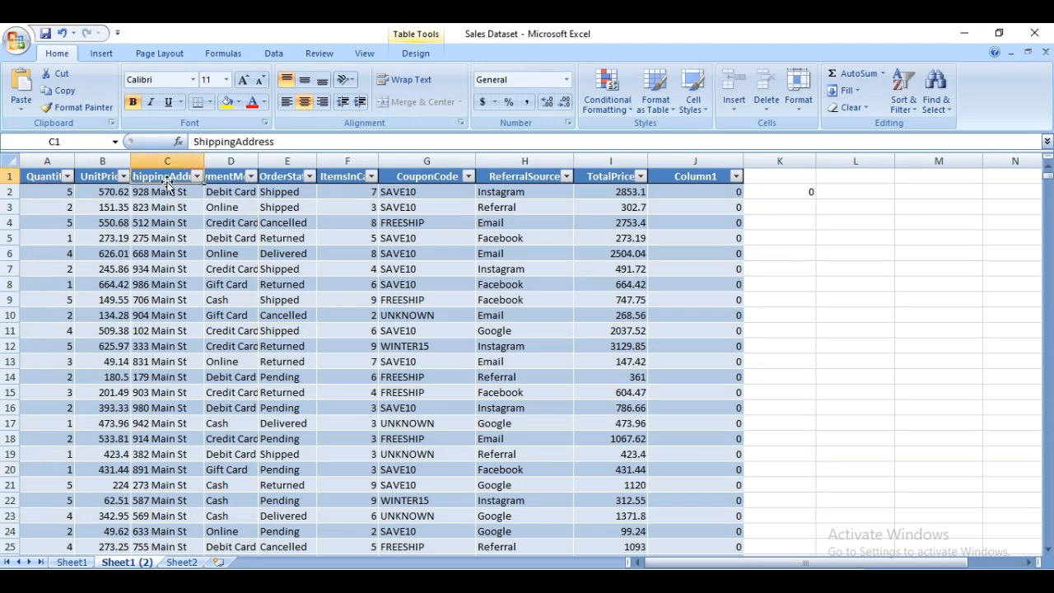
{"action": "right_click", "coordinate": [166, 183]}
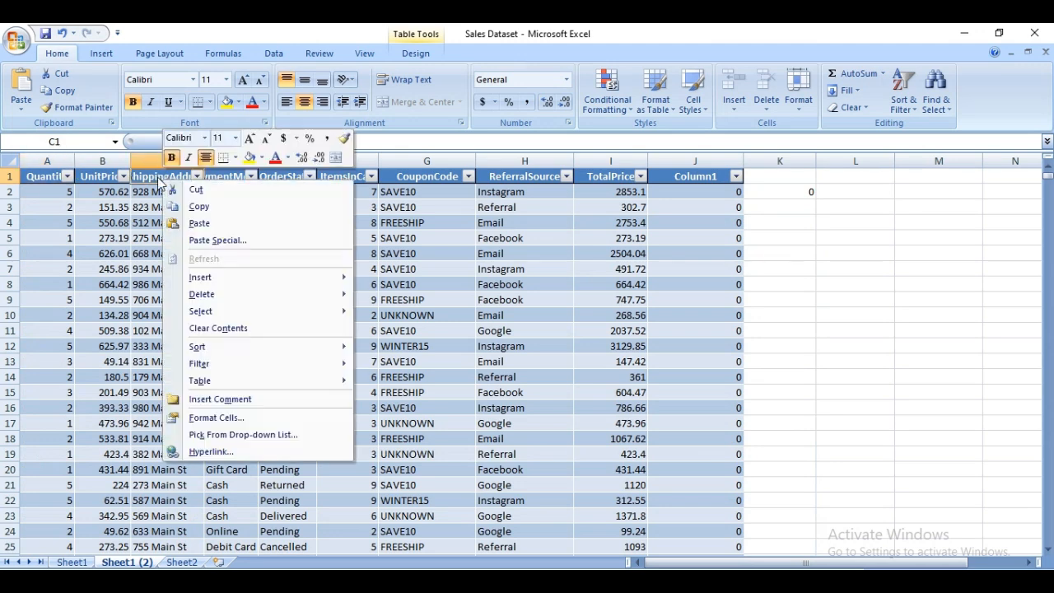
{"action": "mouse_move", "coordinate": [347, 309]}
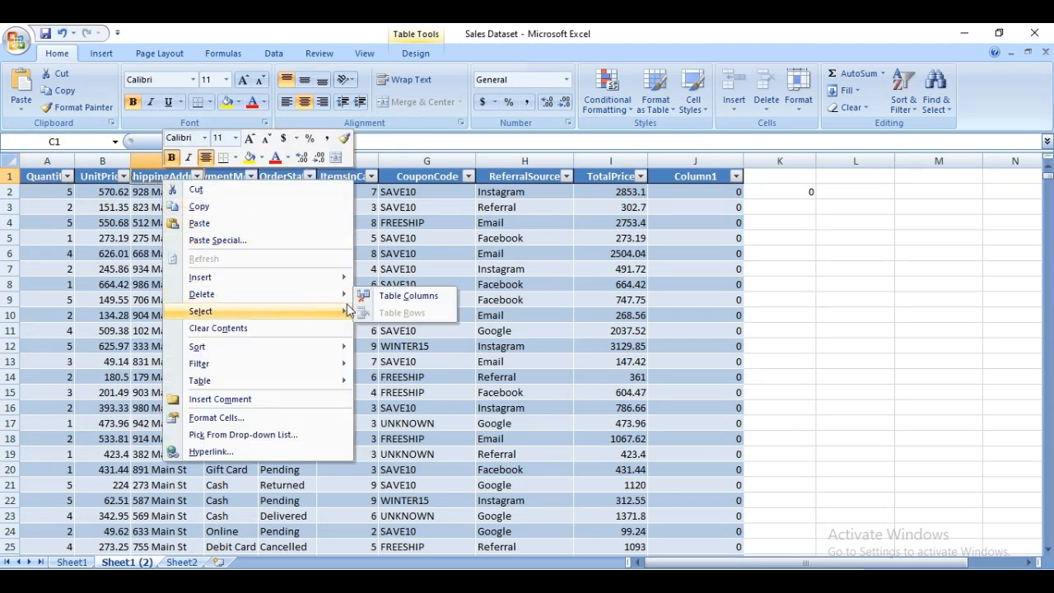
{"action": "left_click", "coordinate": [409, 295]}
{"action": "right_click", "coordinate": [170, 183]}
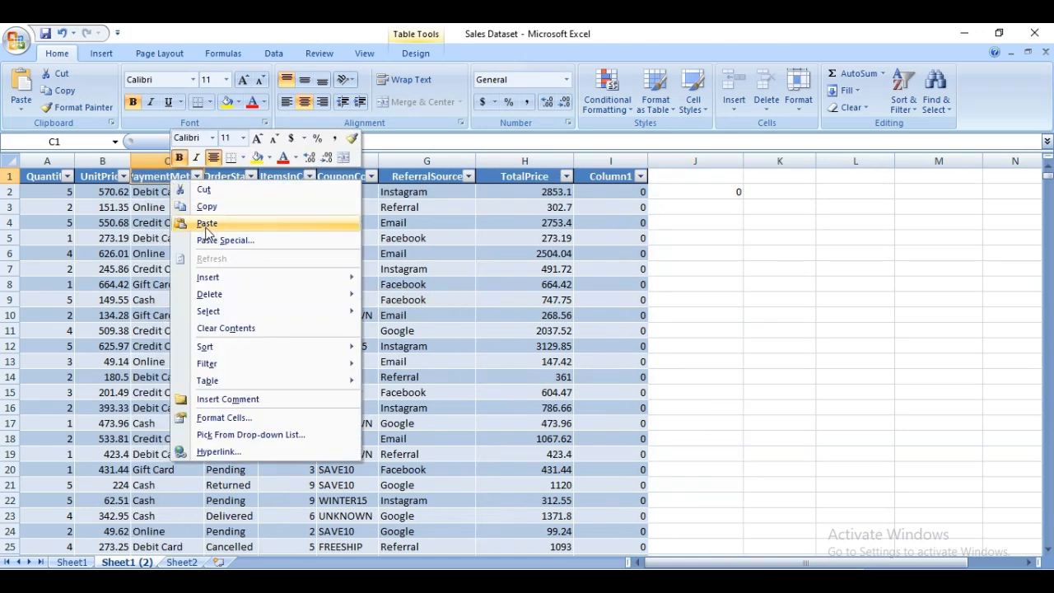
{"action": "mouse_move", "coordinate": [288, 293]}
{"action": "left_click", "coordinate": [411, 298]}
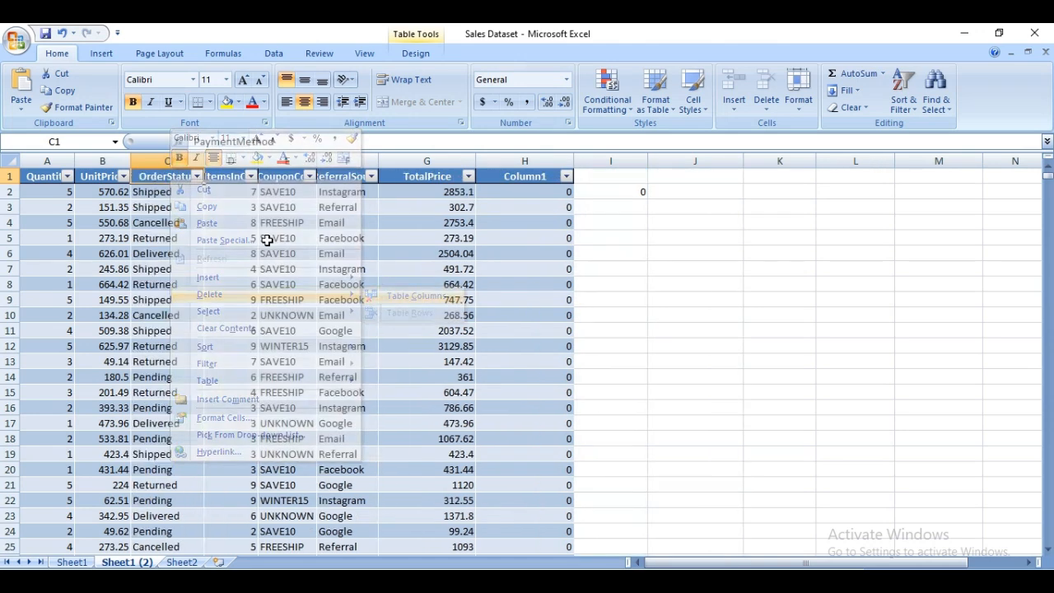
Delete the OrderStatus and CouponCode columns from the table on the Sheet1 (2) worksheet.
{"action": "right_click", "coordinate": [171, 177]}
{"action": "mouse_move", "coordinate": [231, 292]}
{"action": "left_click", "coordinate": [391, 299]}
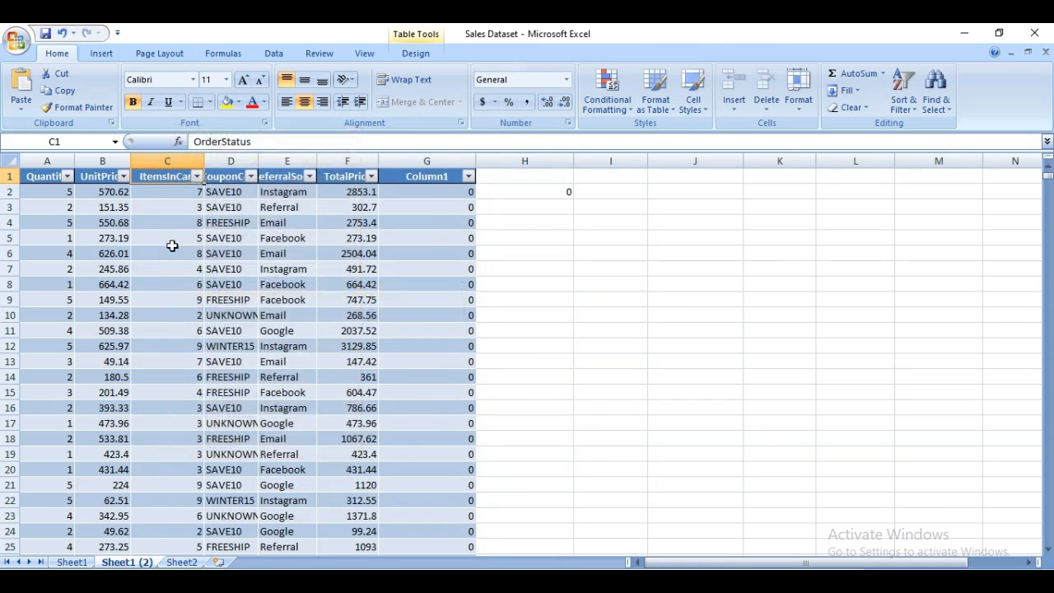
{"action": "right_click", "coordinate": [226, 179]}
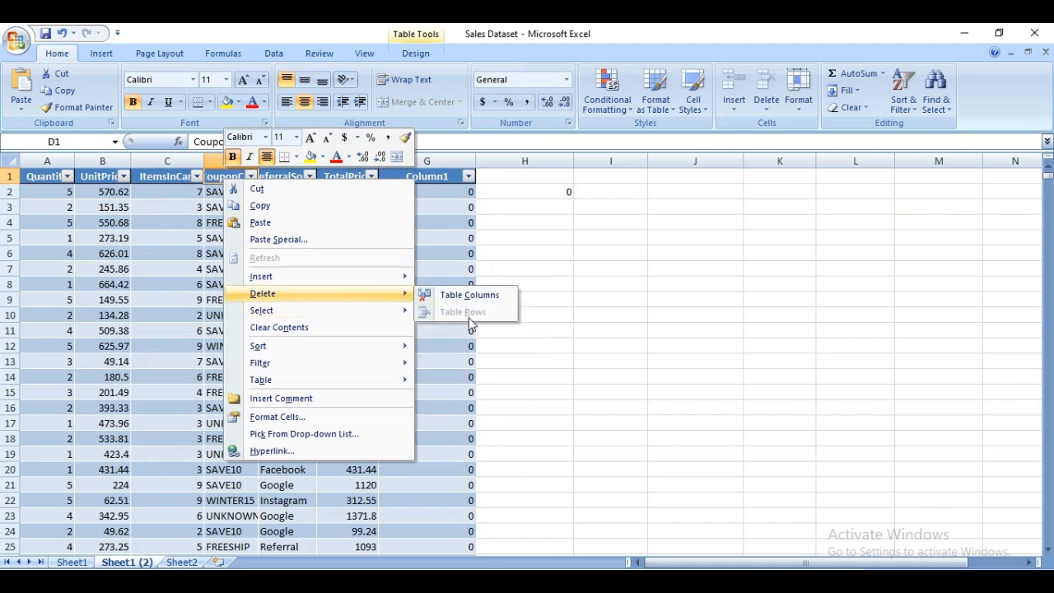
{"action": "left_click", "coordinate": [465, 310]}
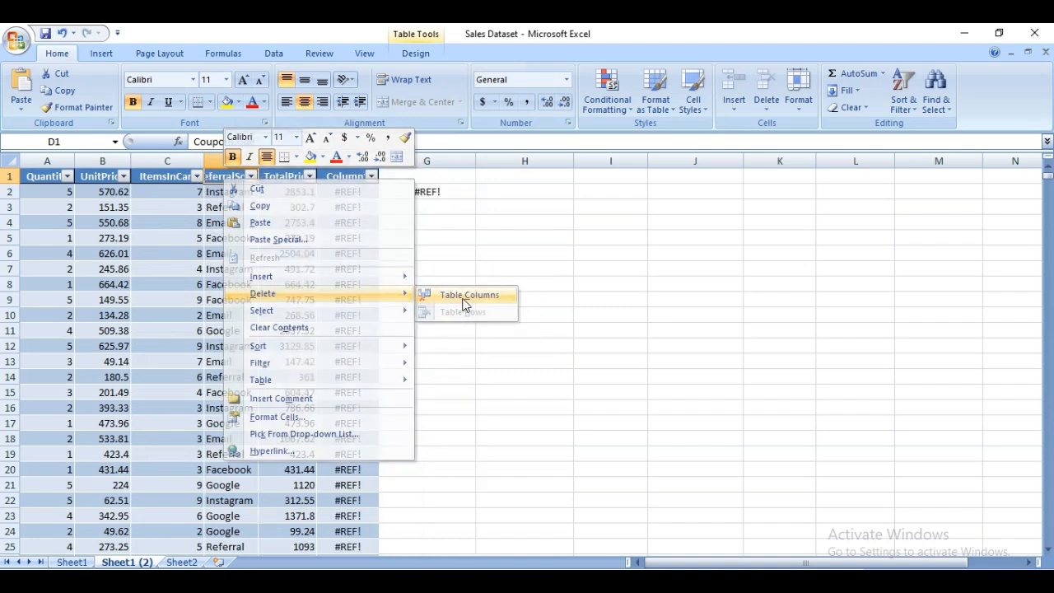
Delete the ReferralSource and Column1 columns from the table, keeping only the numeric columns.
{"action": "right_click", "coordinate": [232, 179]}
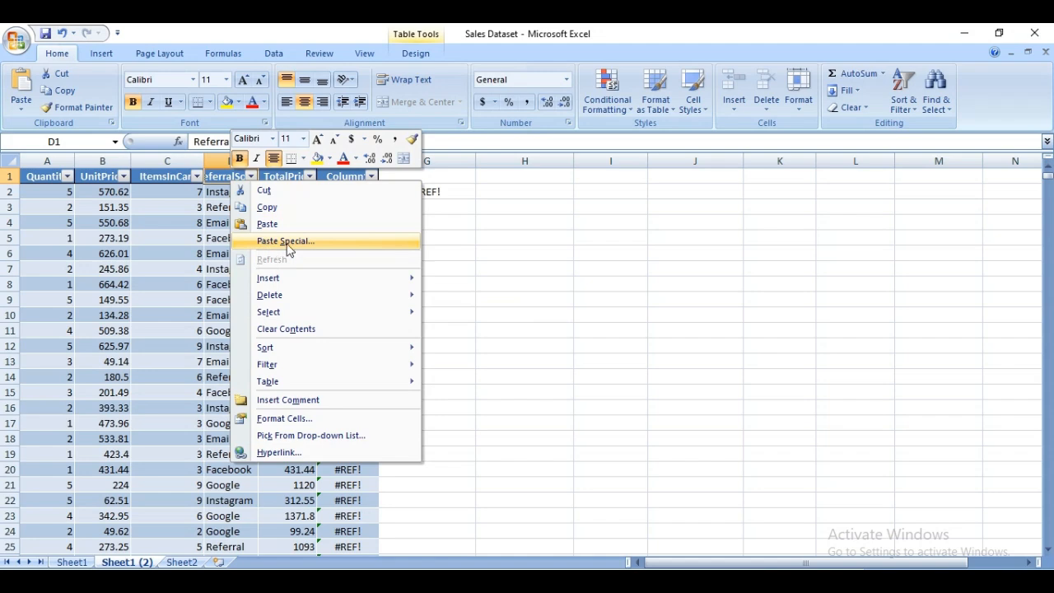
{"action": "mouse_move", "coordinate": [342, 298]}
{"action": "left_click", "coordinate": [436, 304]}
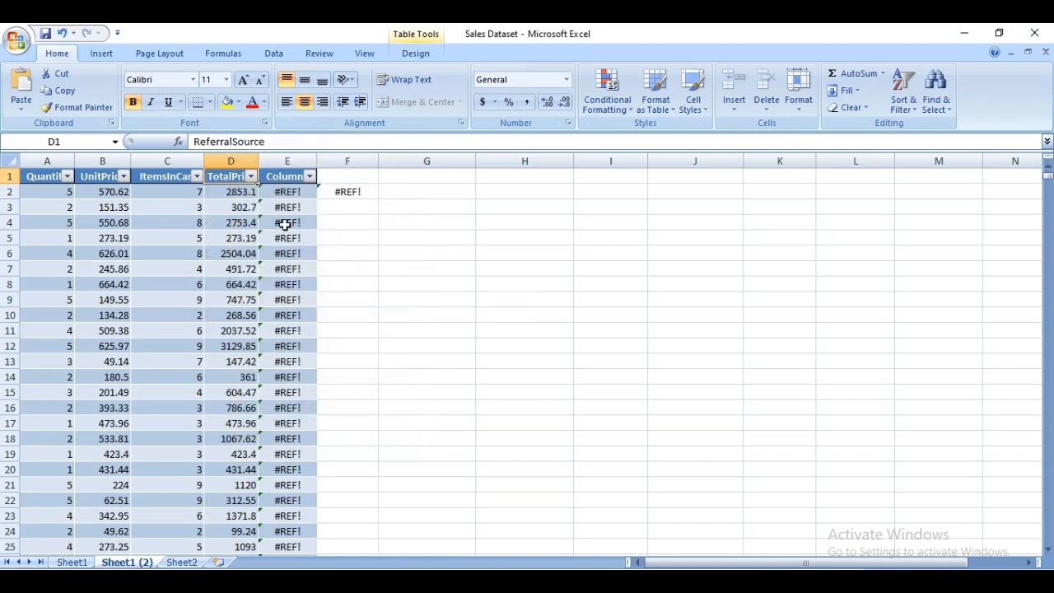
{"action": "left_click", "coordinate": [279, 178]}
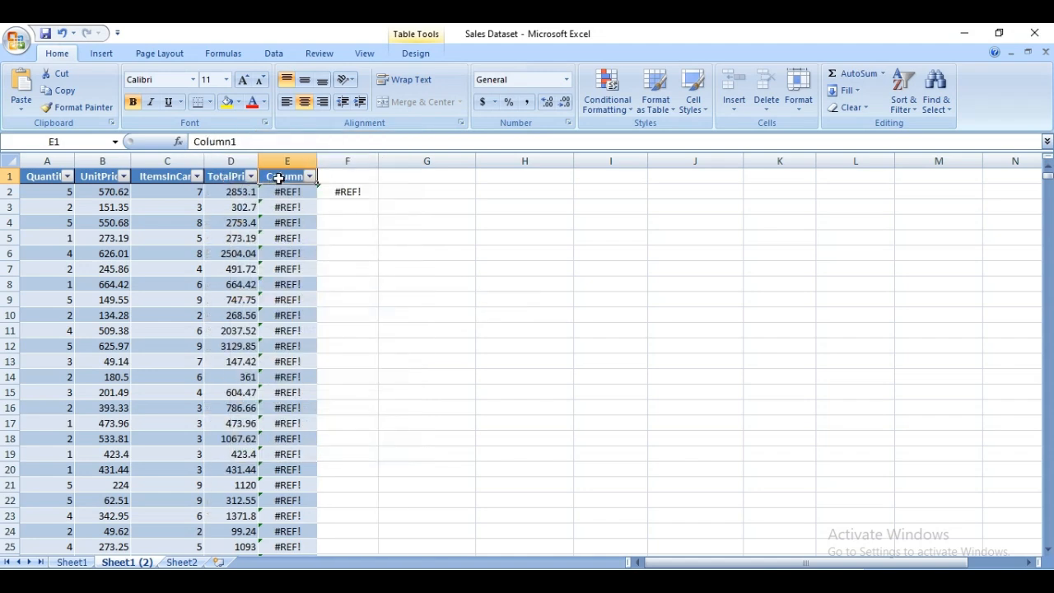
{"action": "right_click", "coordinate": [279, 178]}
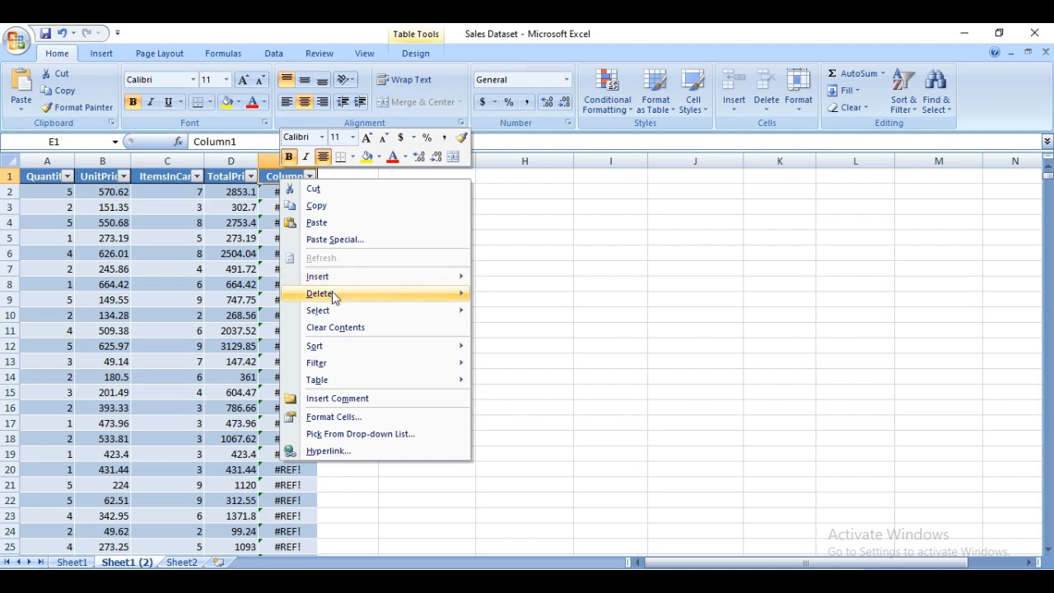
{"action": "mouse_move", "coordinate": [333, 297]}
{"action": "left_click", "coordinate": [499, 294]}
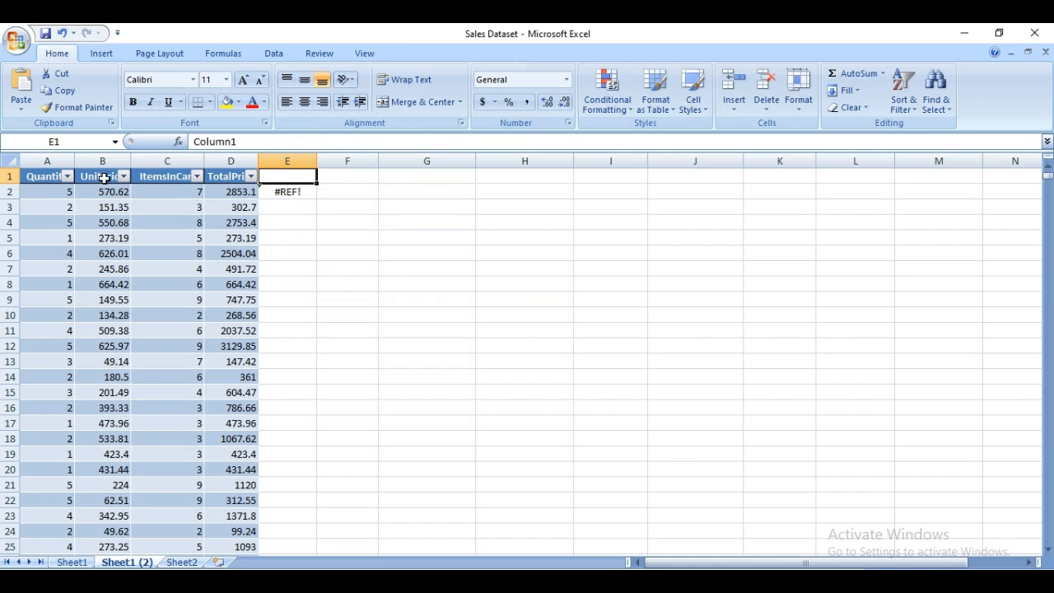
Auto-fit the widths of the Quantity, UnitPrice and ItemsInCart columns to their contents.
{"action": "double_click", "coordinate": [75, 160]}
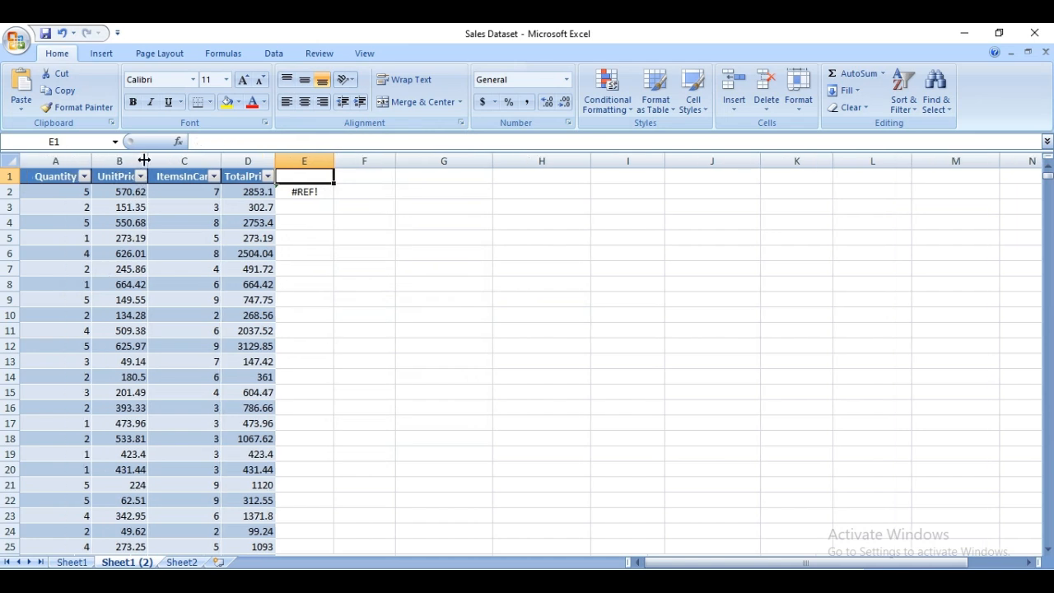
{"action": "double_click", "coordinate": [148, 161]}
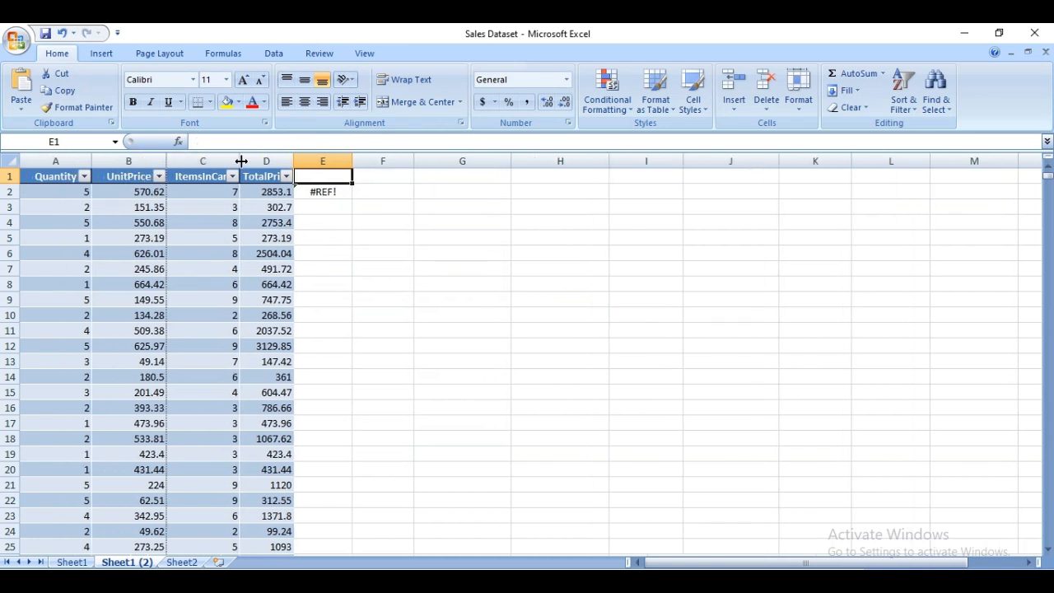
{"action": "double_click", "coordinate": [238, 160]}
{"action": "left_click", "coordinate": [307, 160]}
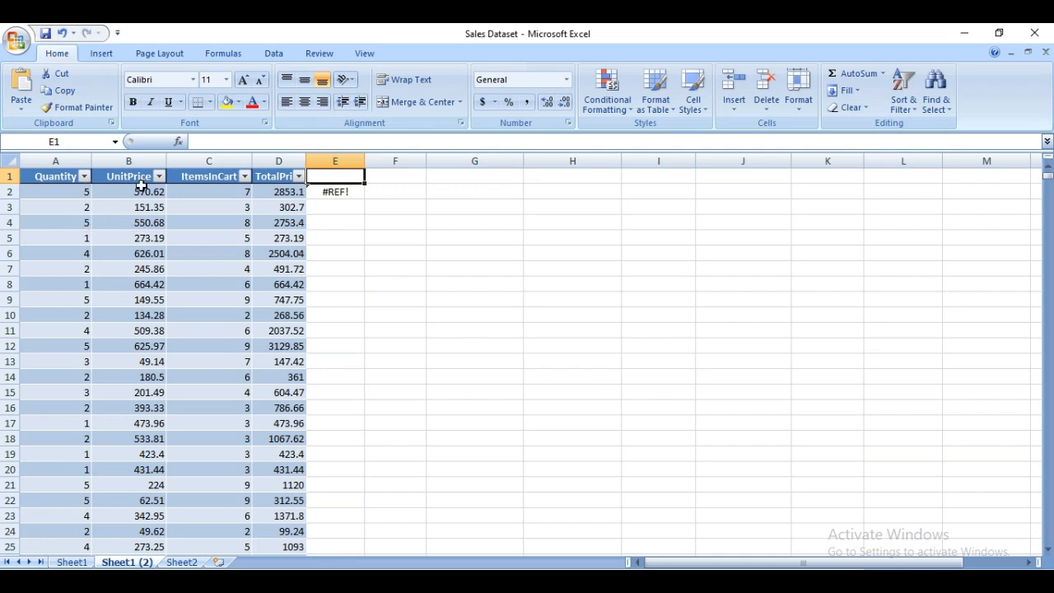
Check in the Excel add-ins manager whether the Analysis ToolPak is enabled and accept the add-in selection.
{"action": "left_click", "coordinate": [270, 56]}
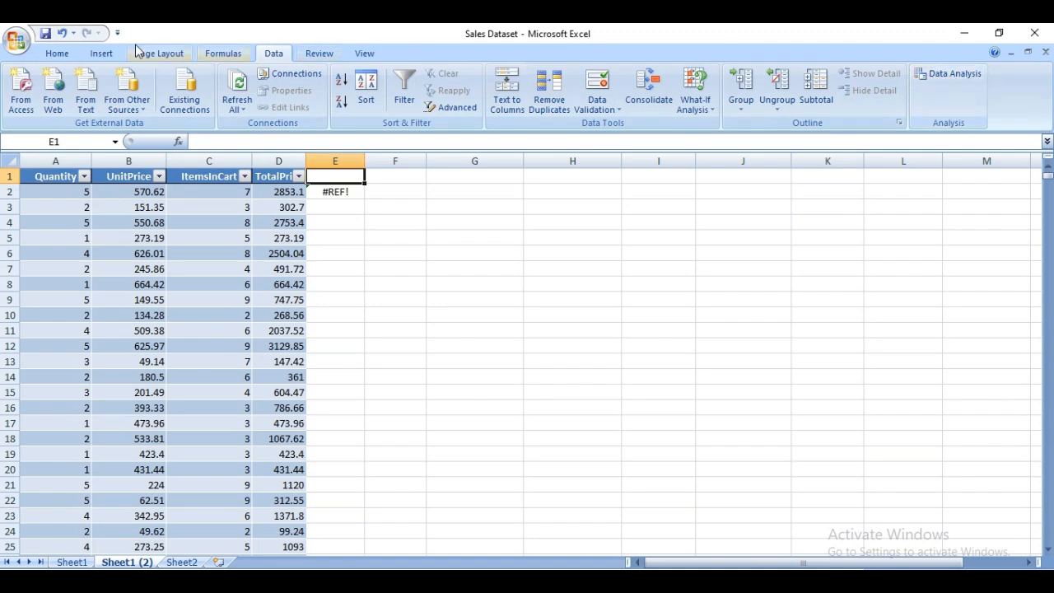
{"action": "left_click", "coordinate": [16, 41]}
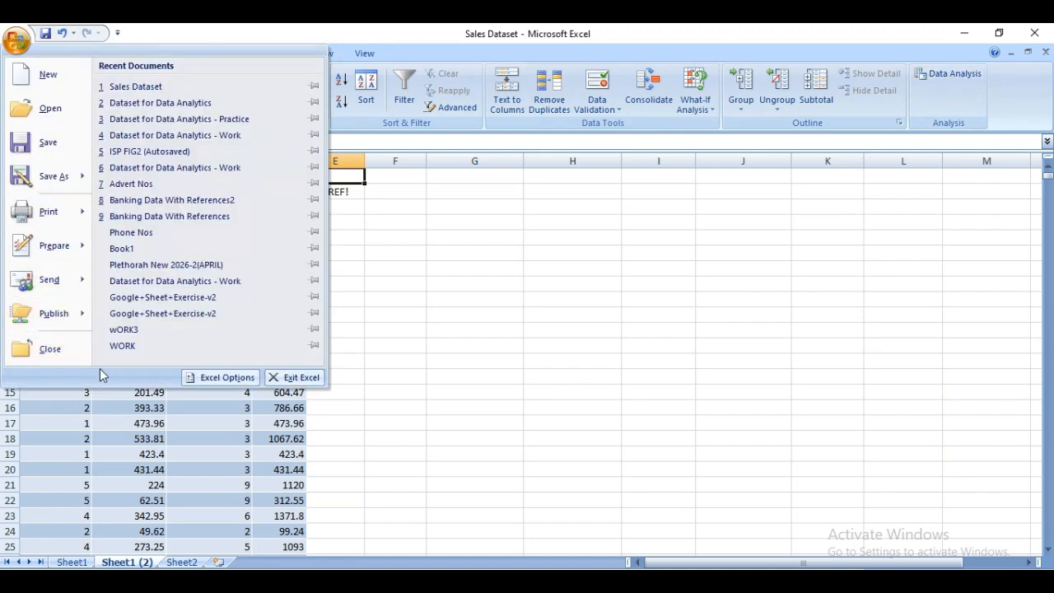
{"action": "left_click", "coordinate": [228, 379]}
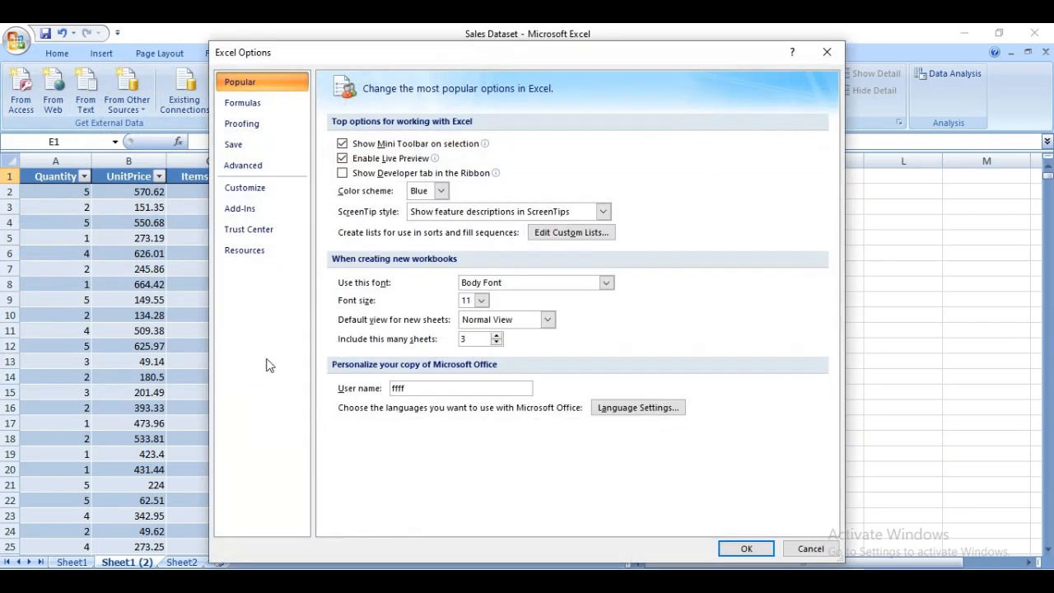
{"action": "left_click", "coordinate": [265, 214]}
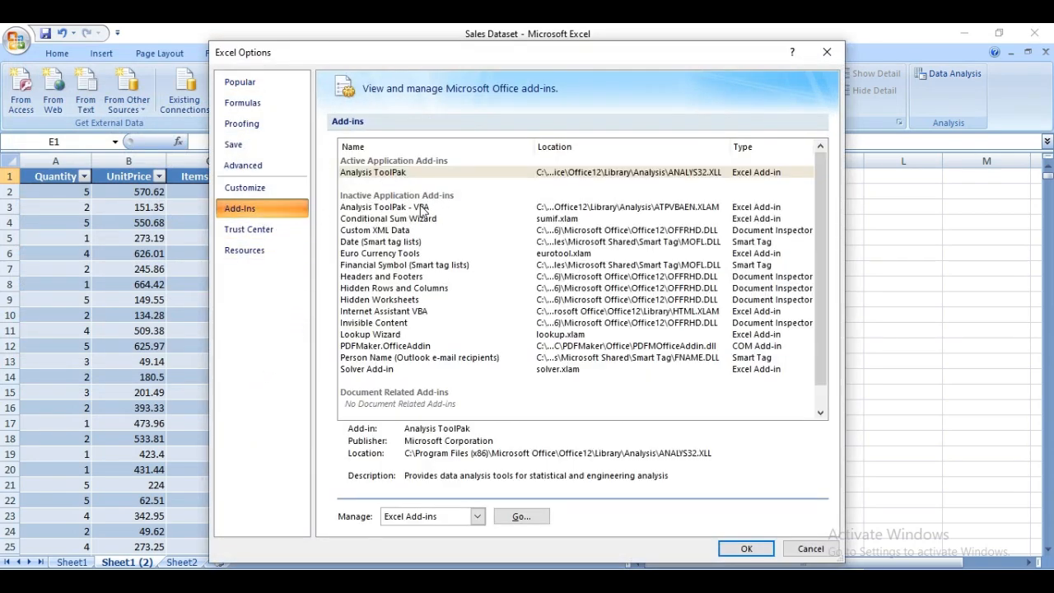
{"action": "left_click", "coordinate": [396, 172]}
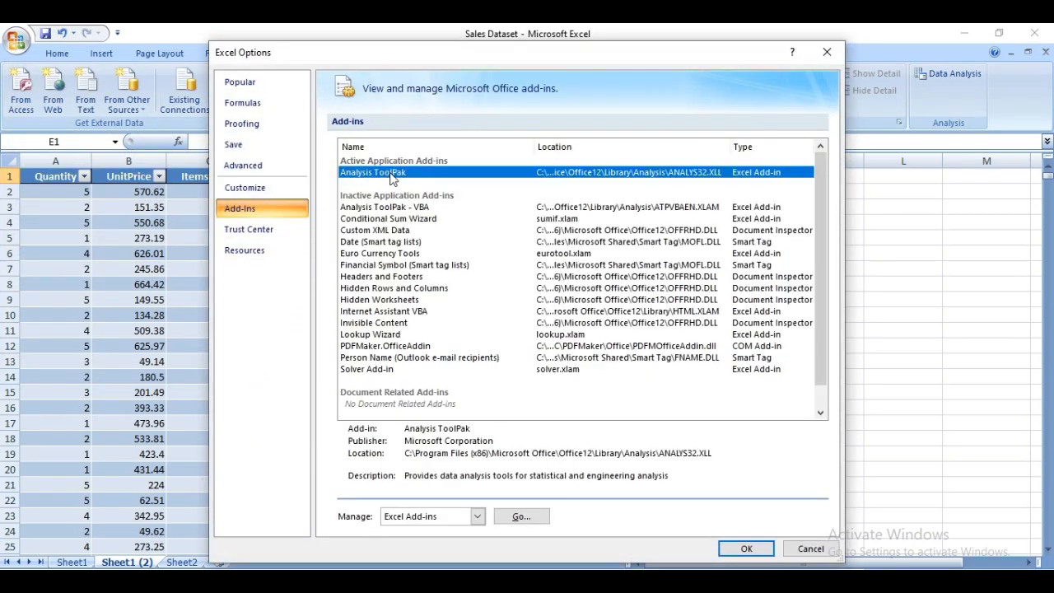
{"action": "left_click", "coordinate": [522, 517]}
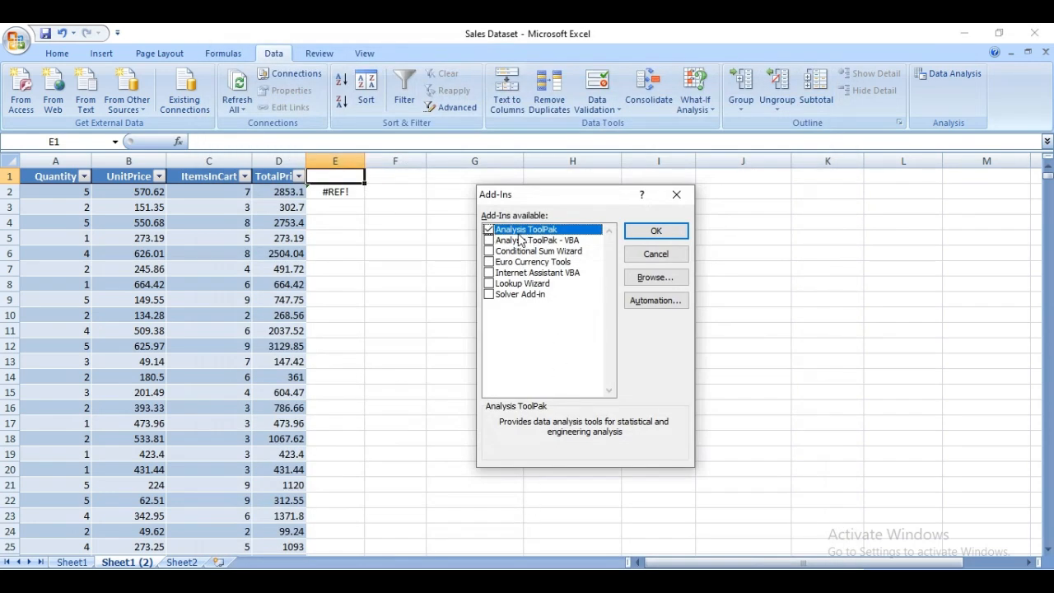
{"action": "left_click", "coordinate": [657, 227]}
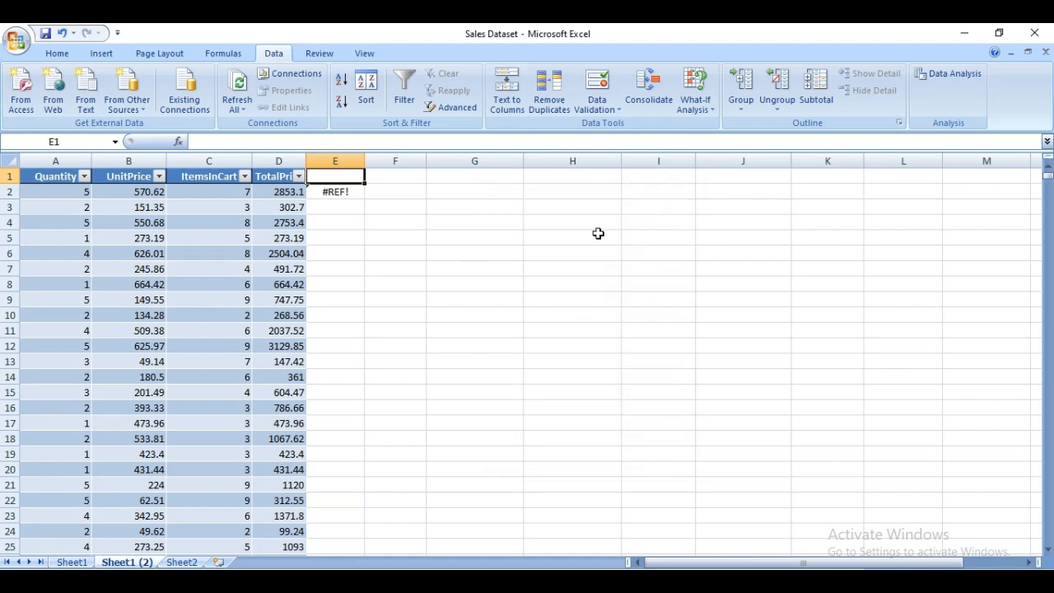
Start a Descriptive Statistics analysis with $A$1:$D$1201 on Sheet1 (2) as the input range.
{"action": "left_click", "coordinate": [952, 76]}
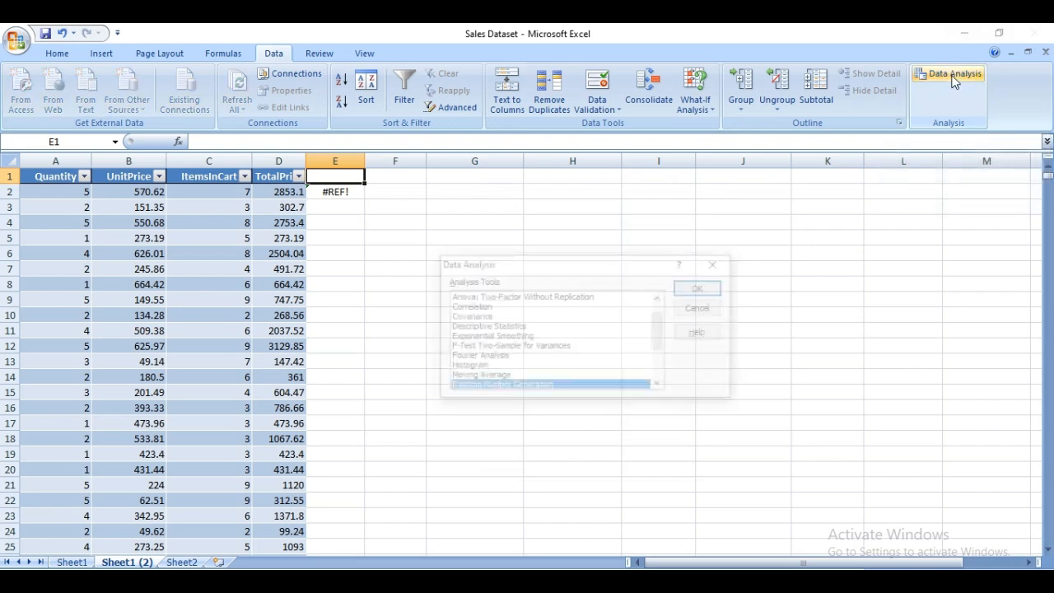
{"action": "left_click", "coordinate": [514, 328]}
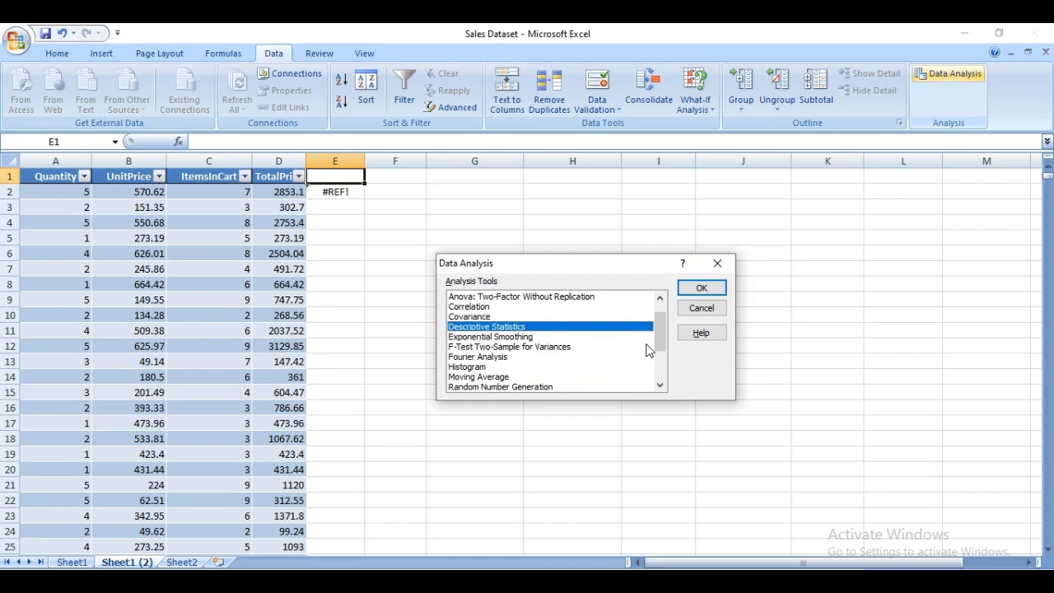
{"action": "left_click", "coordinate": [713, 288]}
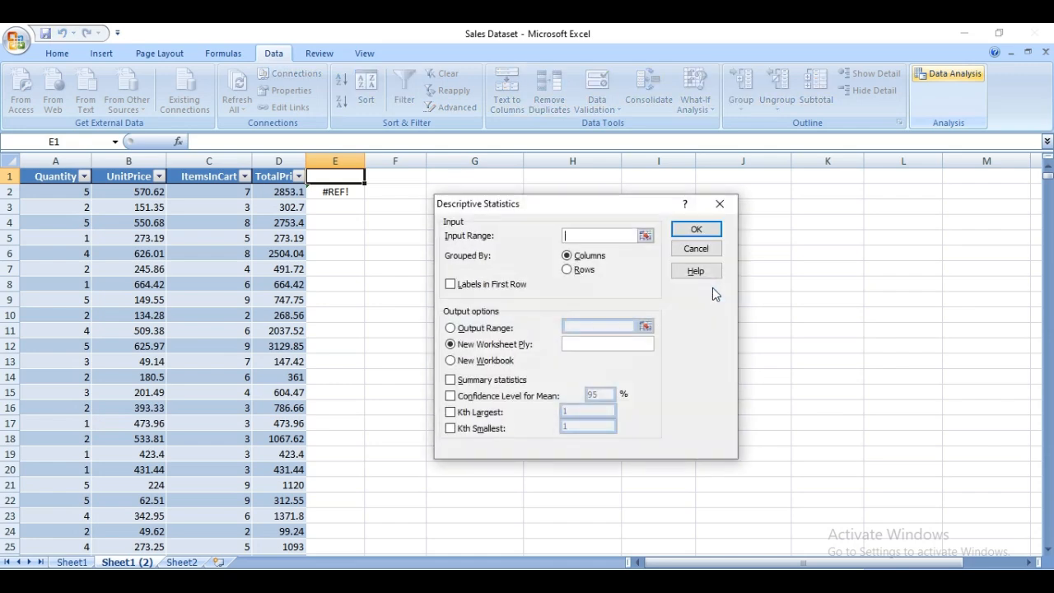
{"action": "left_click", "coordinate": [645, 236]}
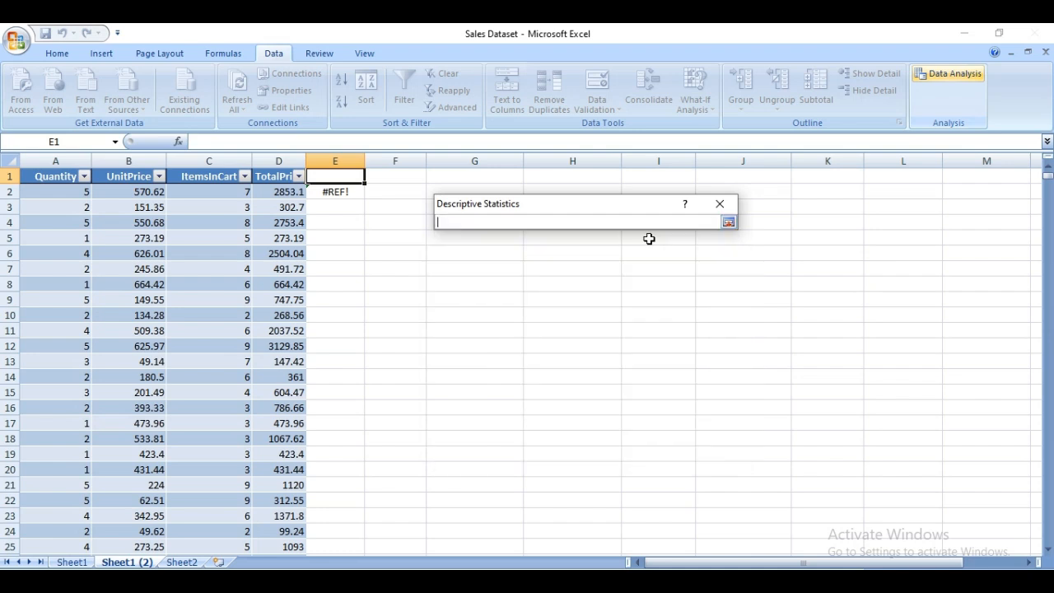
{"action": "left_click", "coordinate": [56, 177]}
{"action": "key", "text": "shift+Right"}
{"action": "key", "text": "shift+Right"}
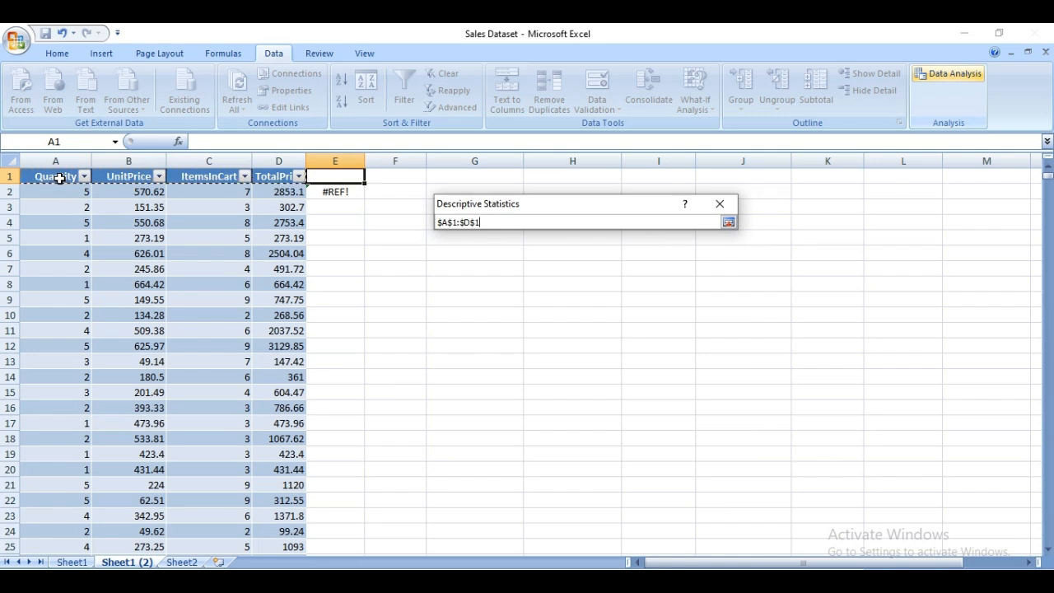
{"action": "key", "text": "ctrl+shift+Down"}
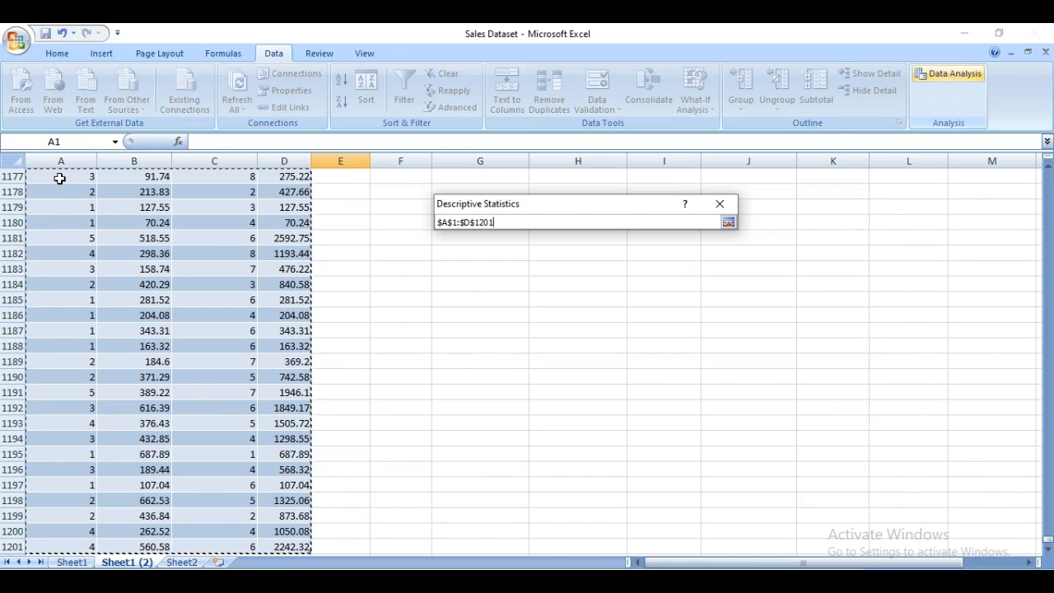
{"action": "key", "text": "Return"}
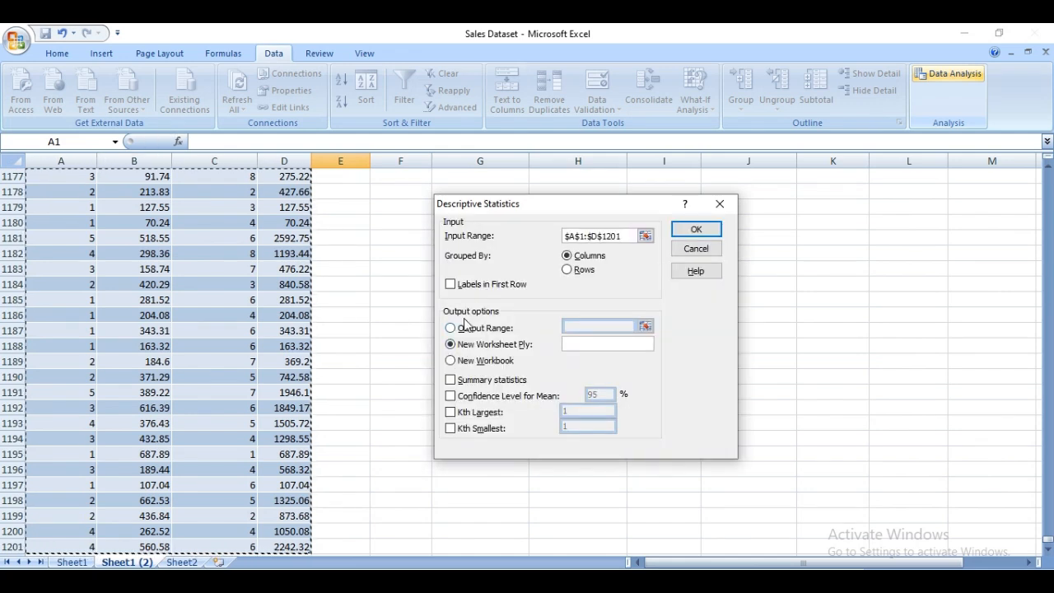
Generate the summary statistics on a new worksheet, treating the first row as labels.
{"action": "left_click", "coordinate": [451, 286]}
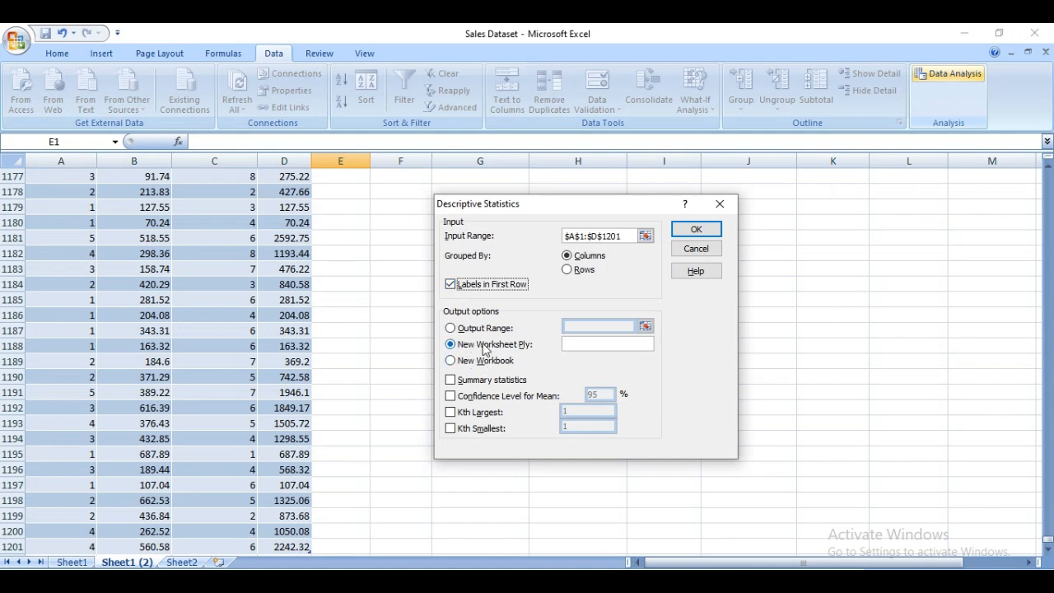
{"action": "left_click", "coordinate": [450, 380]}
{"action": "left_click", "coordinate": [698, 230]}
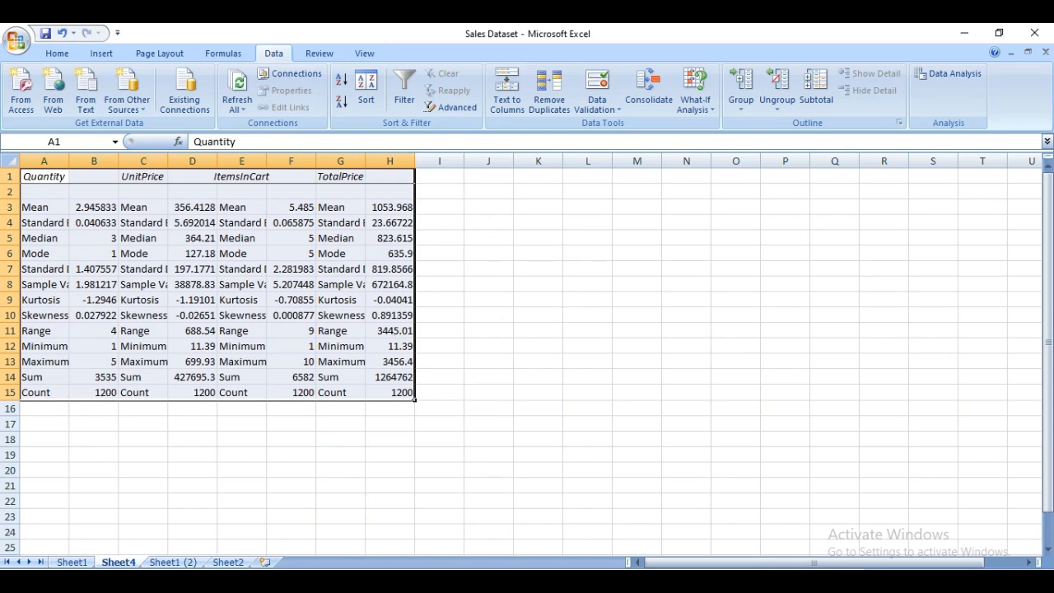
Create a PivotTable on a new worksheet from the sales table Table123 on Sheet1.
{"action": "left_click", "coordinate": [468, 580]}
{"action": "left_click", "coordinate": [72, 563]}
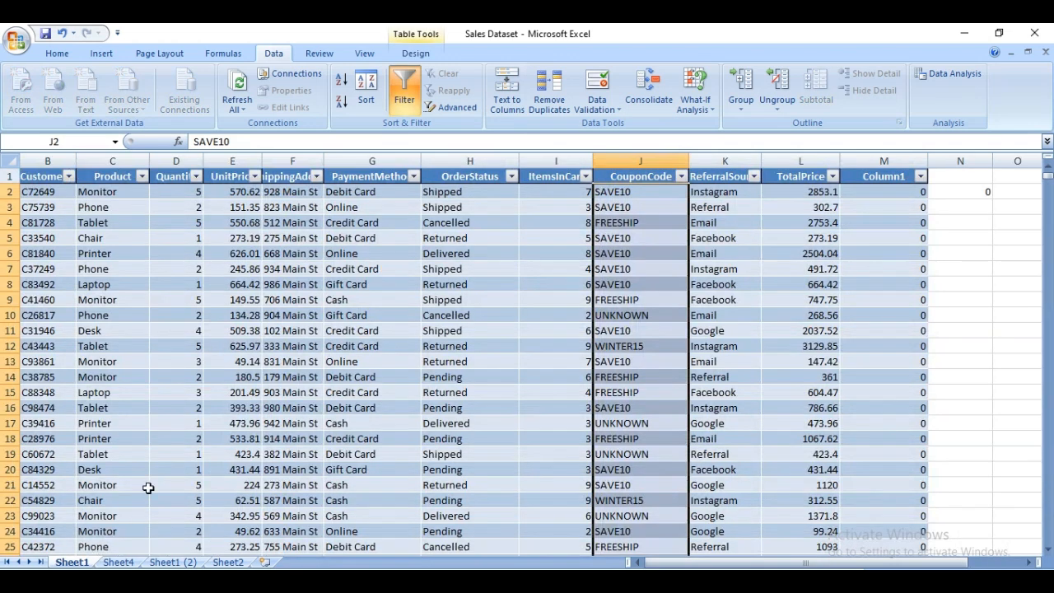
{"action": "left_click", "coordinate": [397, 295]}
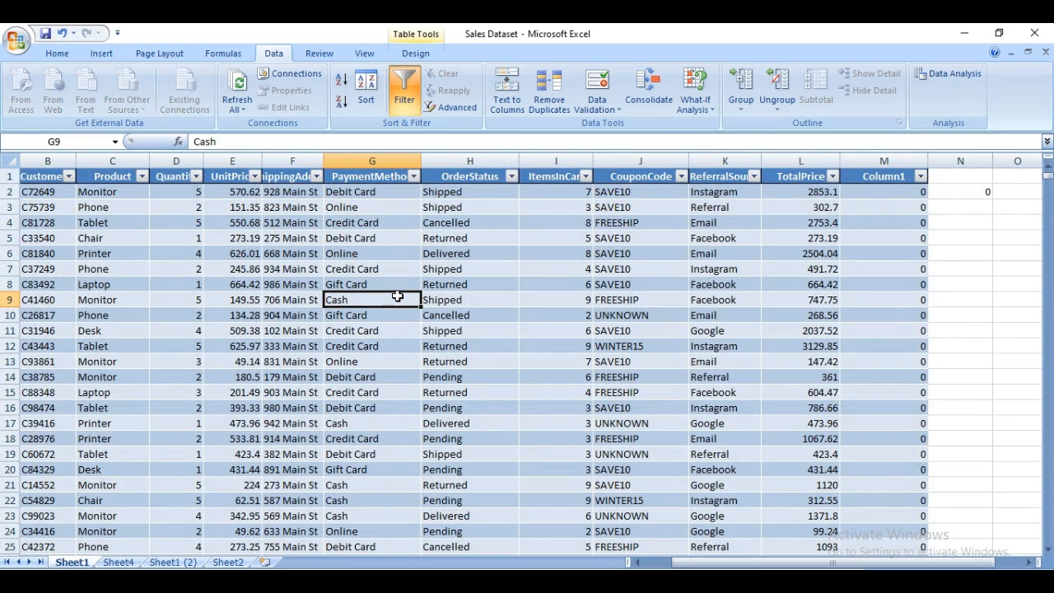
{"action": "left_click", "coordinate": [102, 53]}
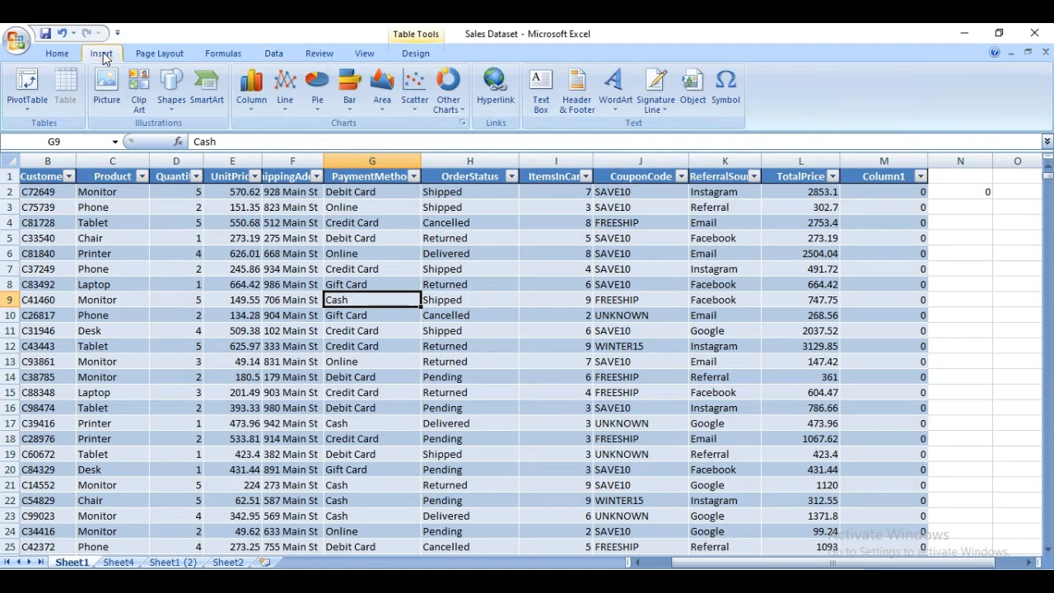
{"action": "left_click", "coordinate": [28, 83]}
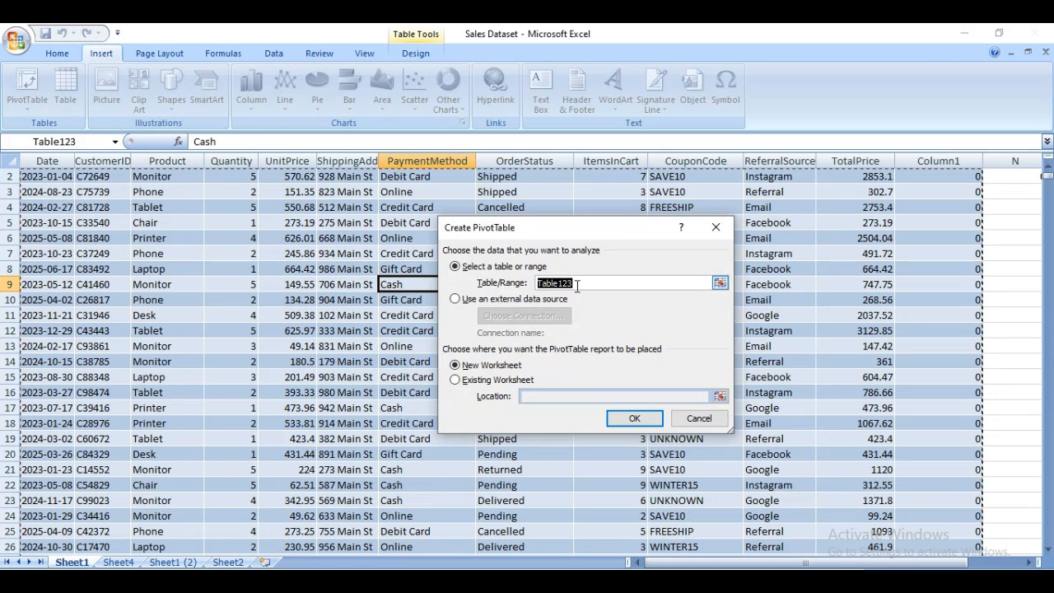
{"action": "left_click", "coordinate": [635, 419]}
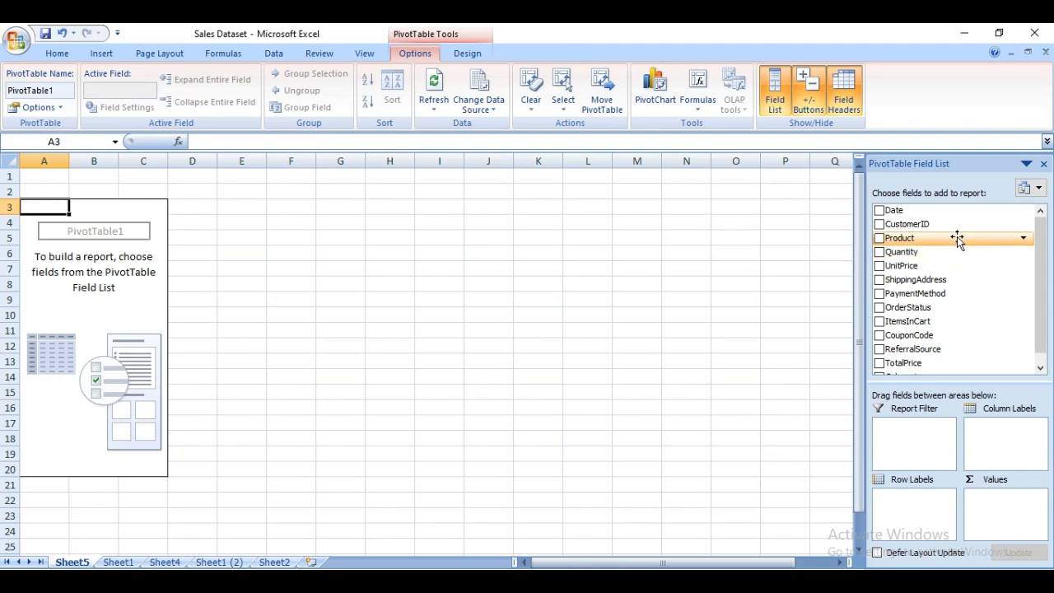
Add Date as the PivotTable's row labels and sum TotalPrice as its values.
{"action": "mouse_move", "coordinate": [1042, 317]}
{"action": "left_mouse_down"}
{"action": "mouse_move", "coordinate": [1044, 340]}
{"action": "mouse_move", "coordinate": [1042, 330]}
{"action": "left_mouse_up"}
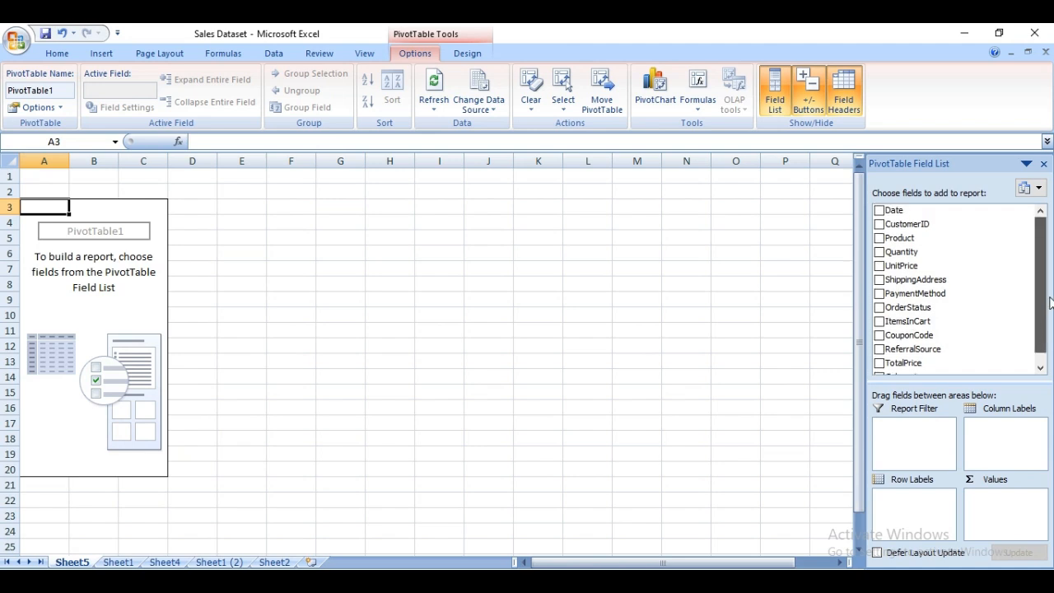
{"action": "left_click", "coordinate": [879, 211]}
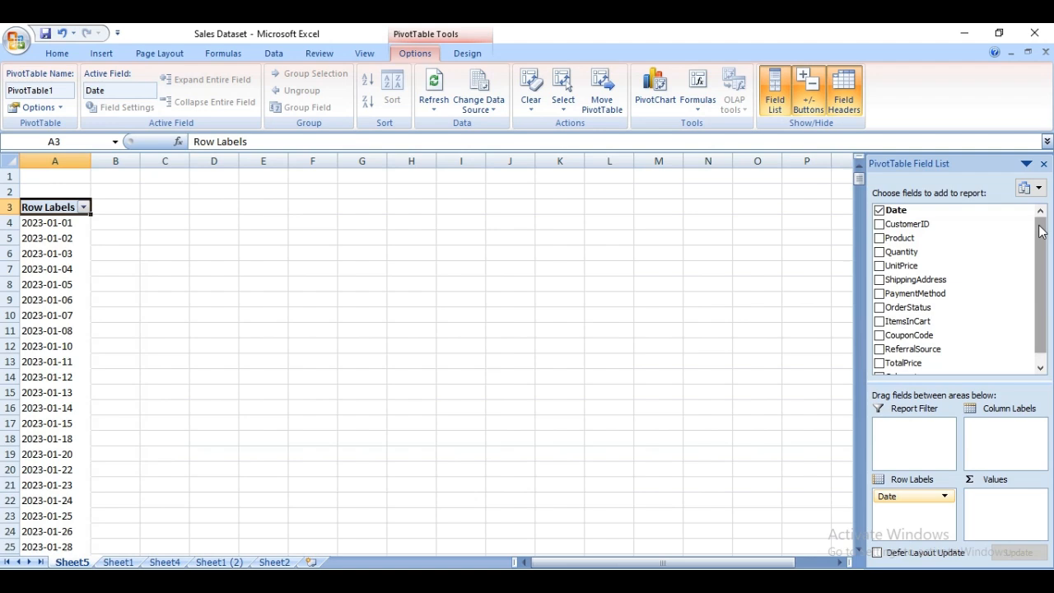
{"action": "left_click", "coordinate": [1041, 369]}
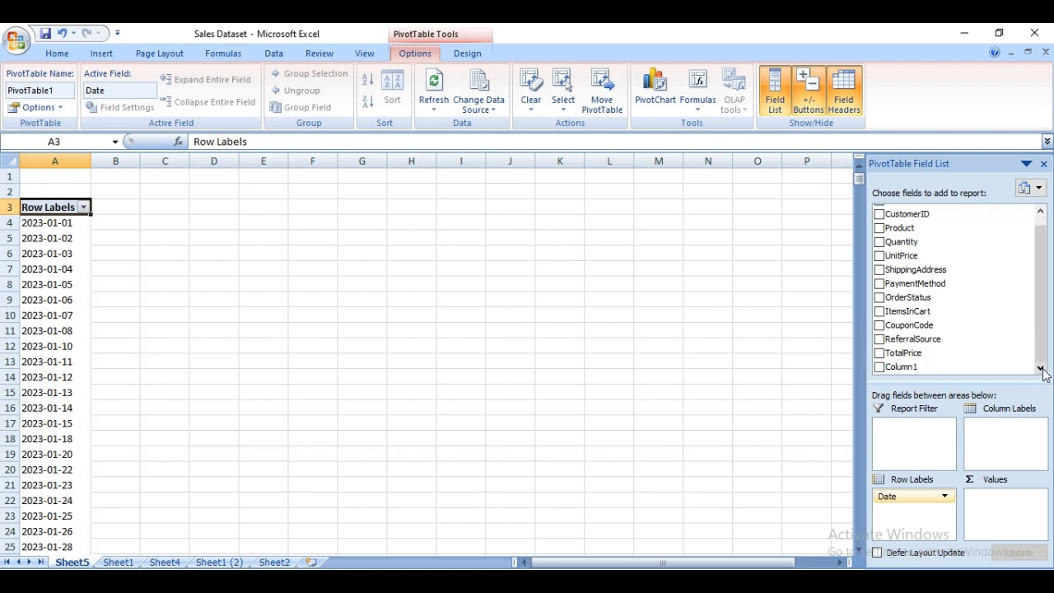
{"action": "left_click", "coordinate": [879, 353]}
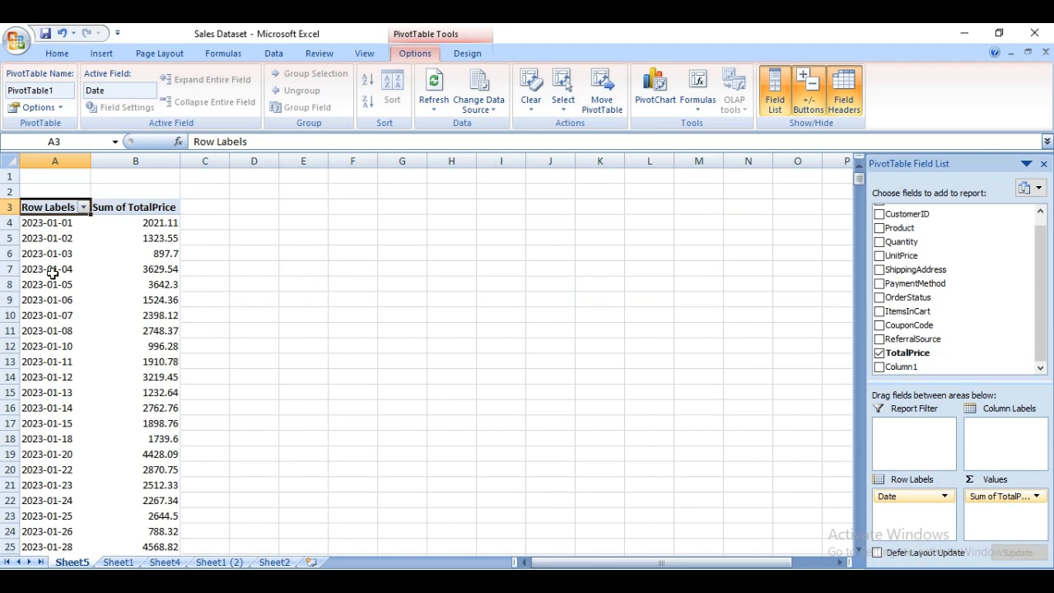
Try grouping the PivotTable's dates by months, quarters and years, and ungroup them again.
{"action": "left_click", "coordinate": [47, 301]}
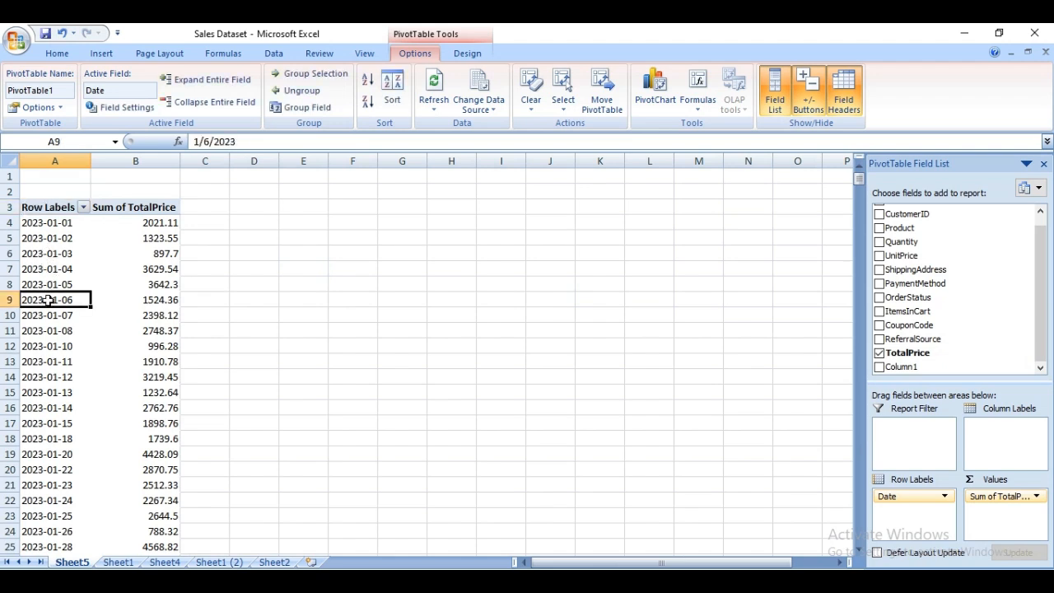
{"action": "right_click", "coordinate": [46, 301]}
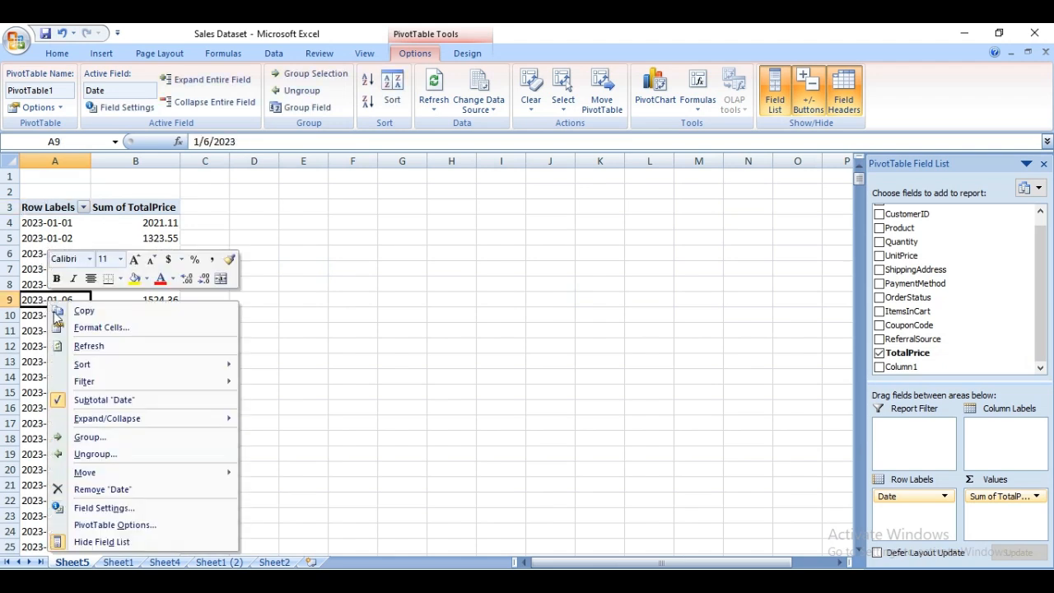
{"action": "left_click", "coordinate": [104, 445]}
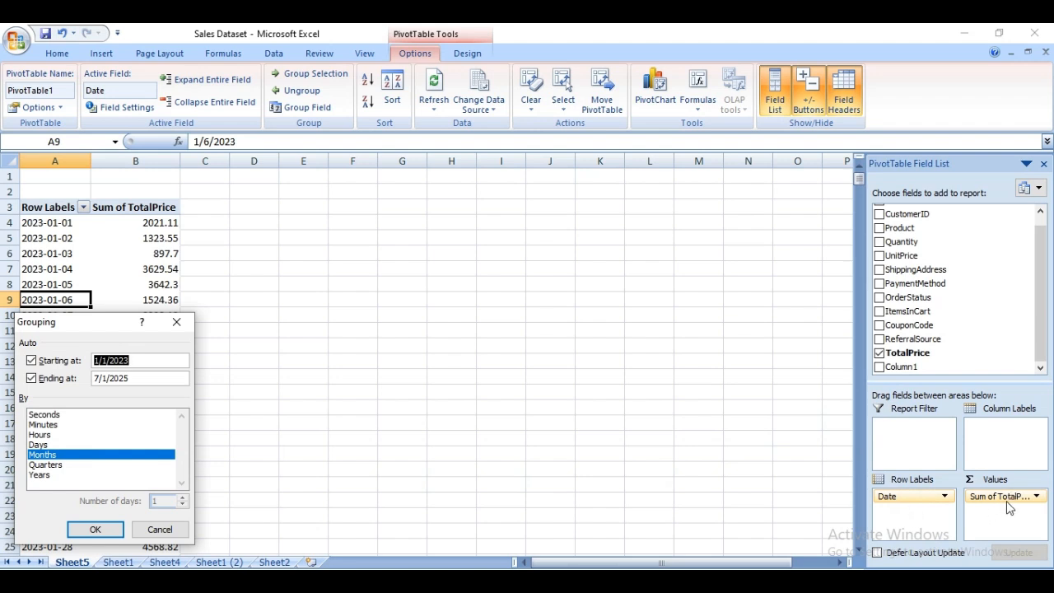
{"action": "left_click", "coordinate": [52, 465]}
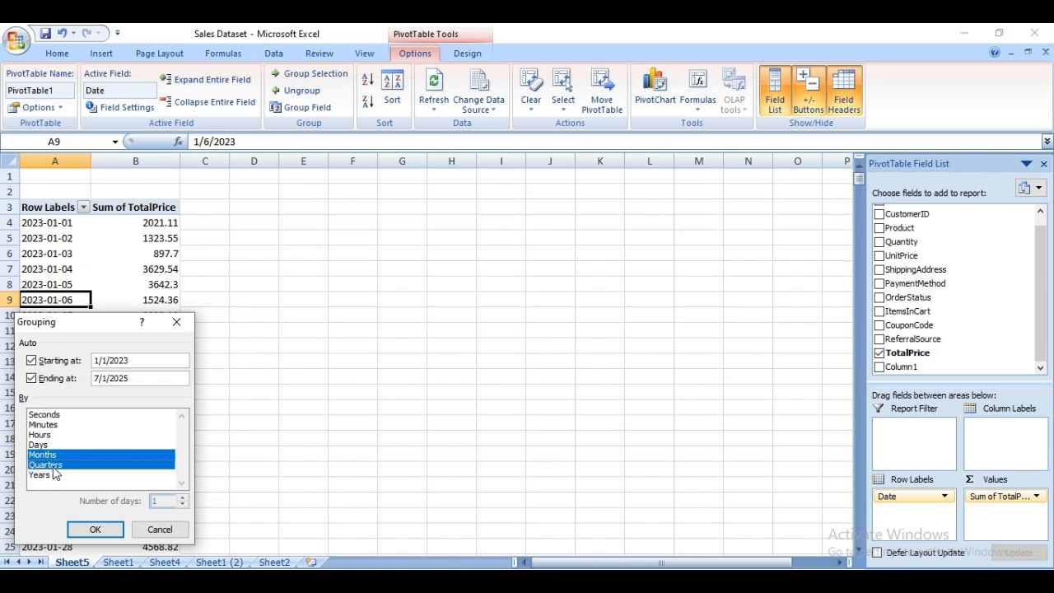
{"action": "left_click", "coordinate": [46, 475]}
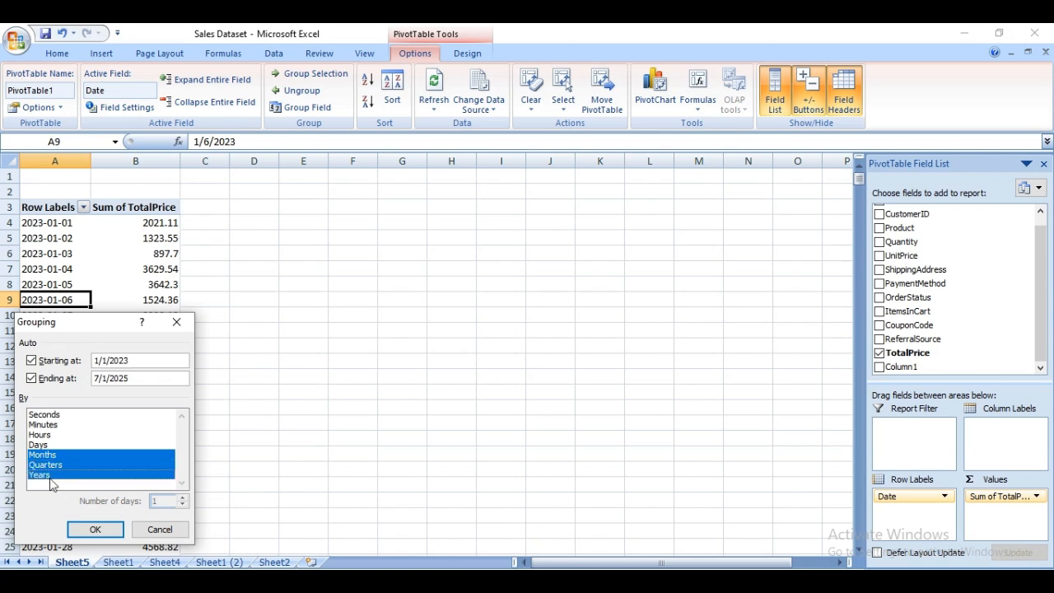
{"action": "left_click", "coordinate": [96, 529]}
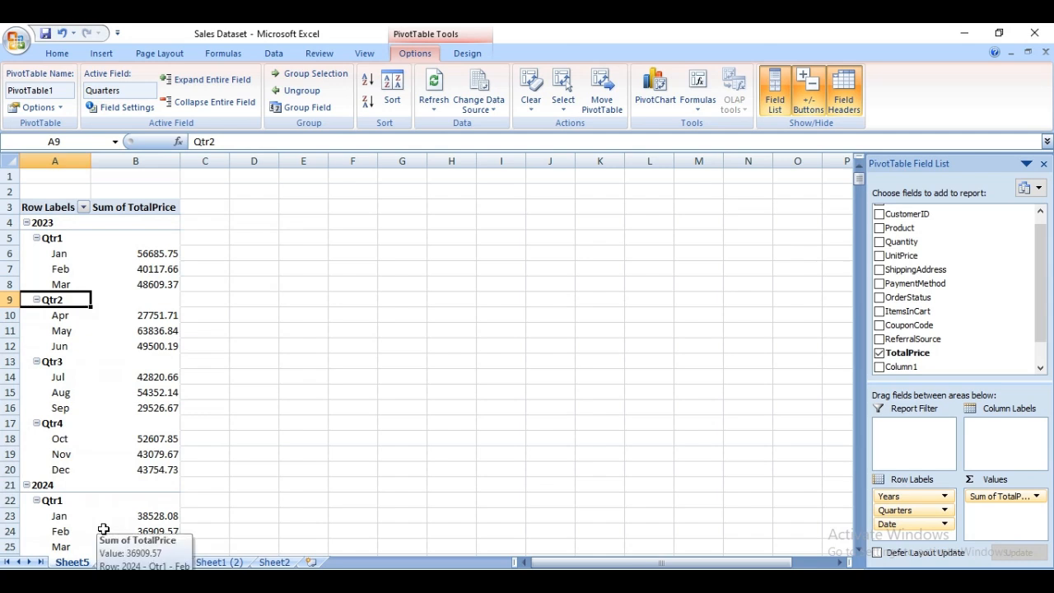
{"action": "right_click", "coordinate": [66, 301]}
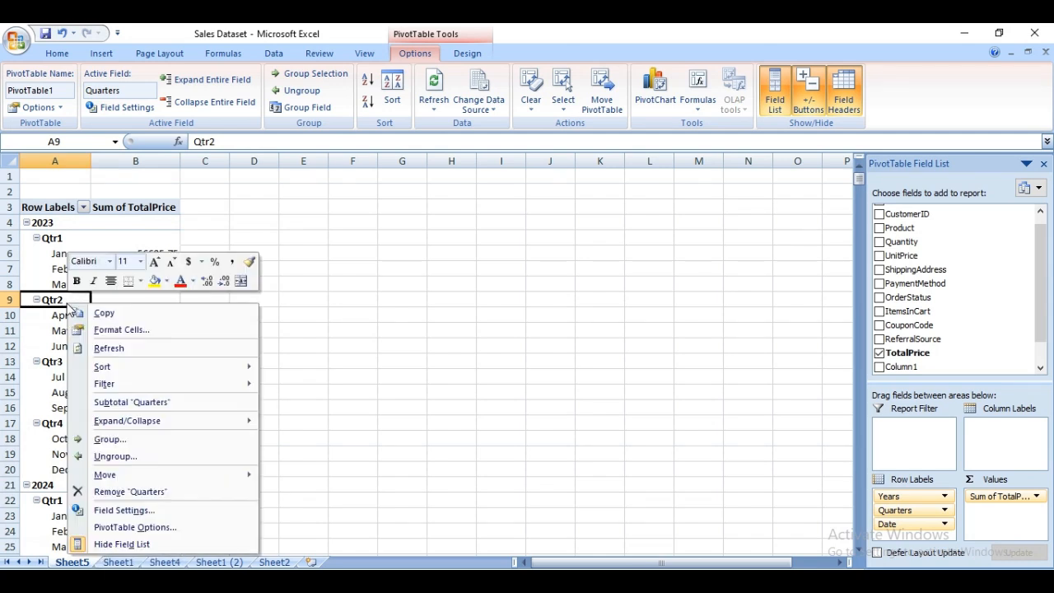
{"action": "left_click", "coordinate": [115, 456]}
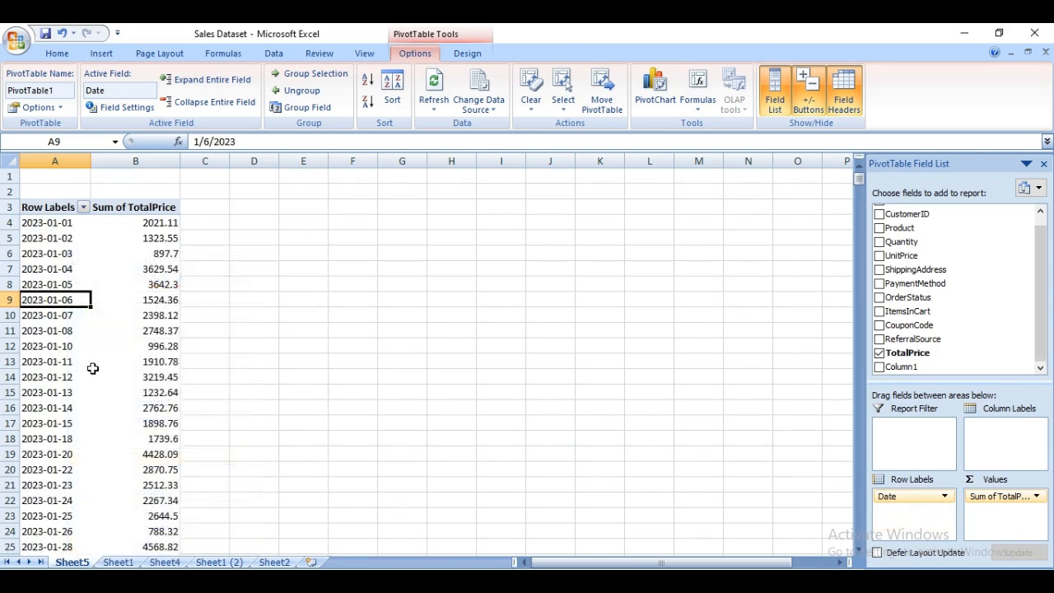
Group the PivotTable's date row labels by months and years.
{"action": "right_click", "coordinate": [51, 301]}
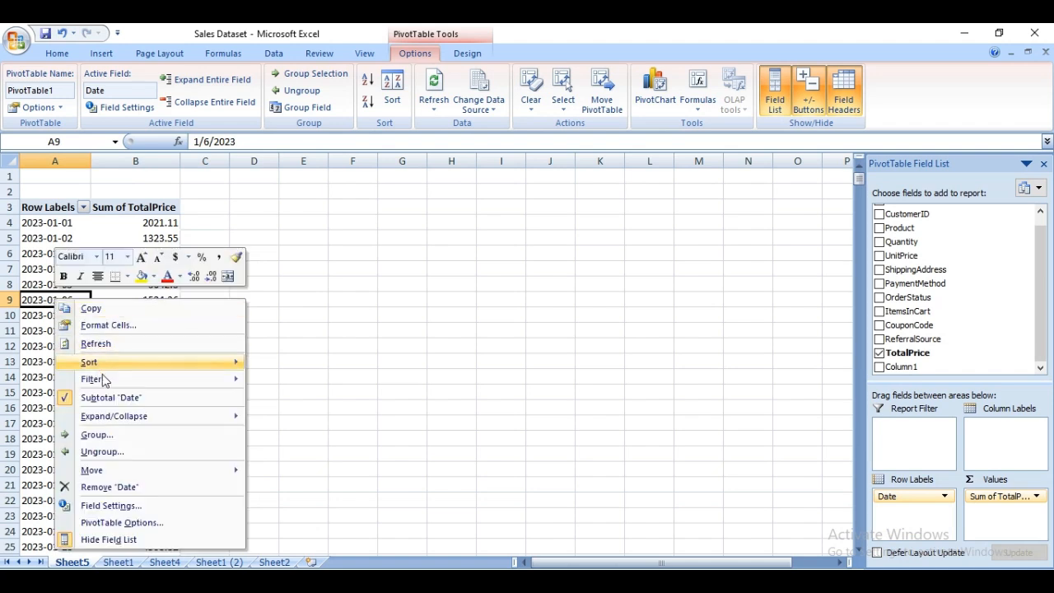
{"action": "left_click", "coordinate": [111, 433]}
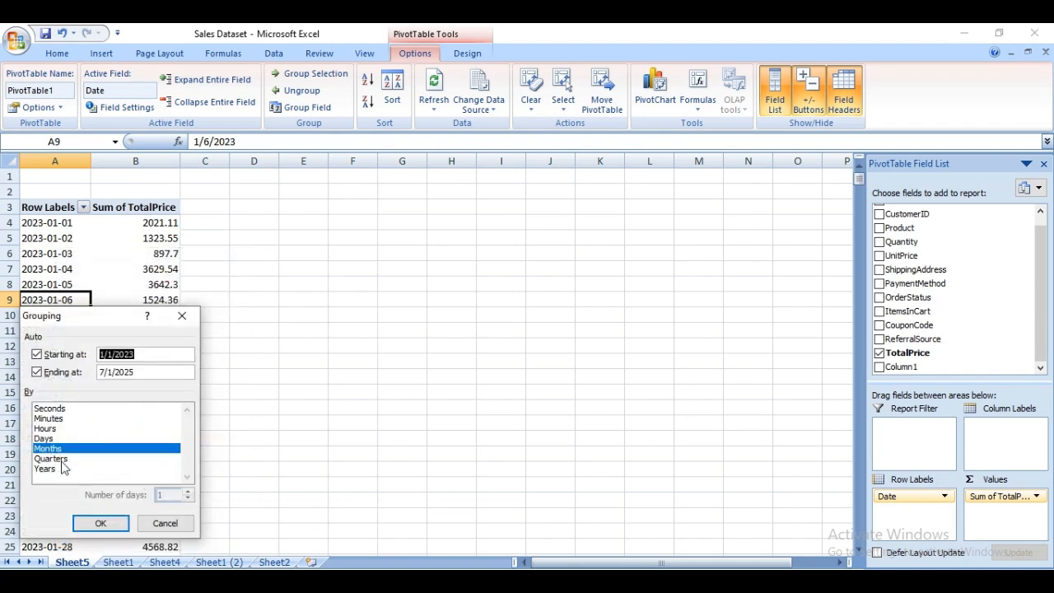
{"action": "left_click", "coordinate": [54, 470]}
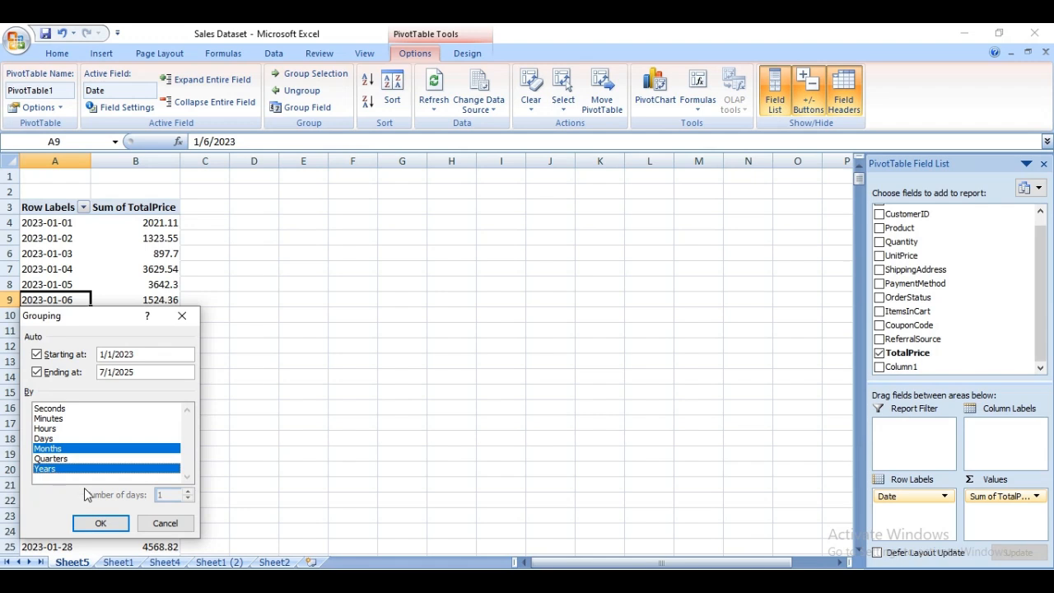
{"action": "left_click", "coordinate": [99, 523]}
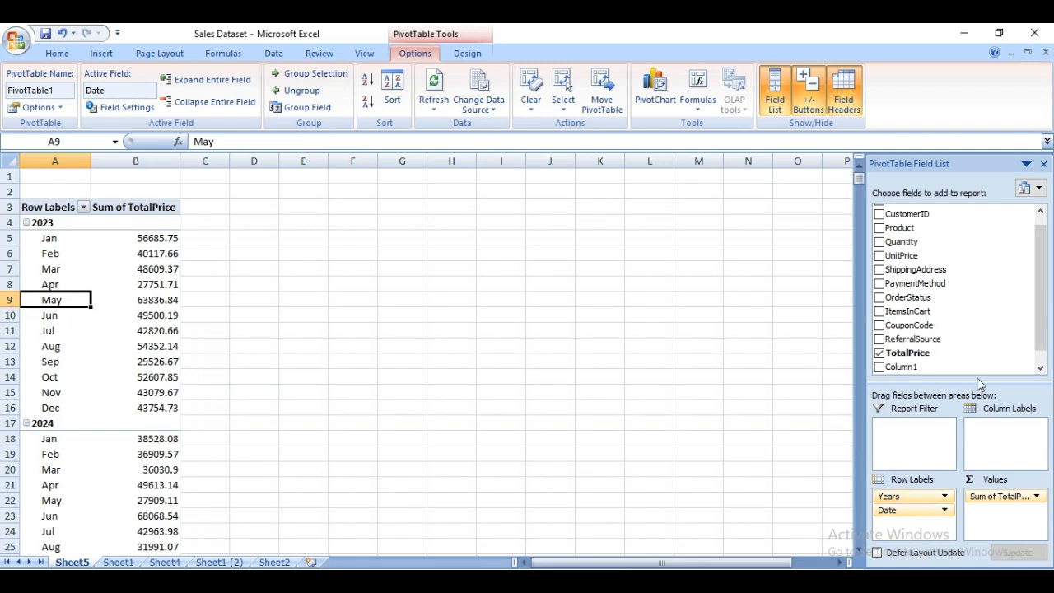
Look through the monthly totals, check the project's key requirements in the Word document, and return to the Excel workbook.
{"action": "left_click", "coordinate": [1040, 368]}
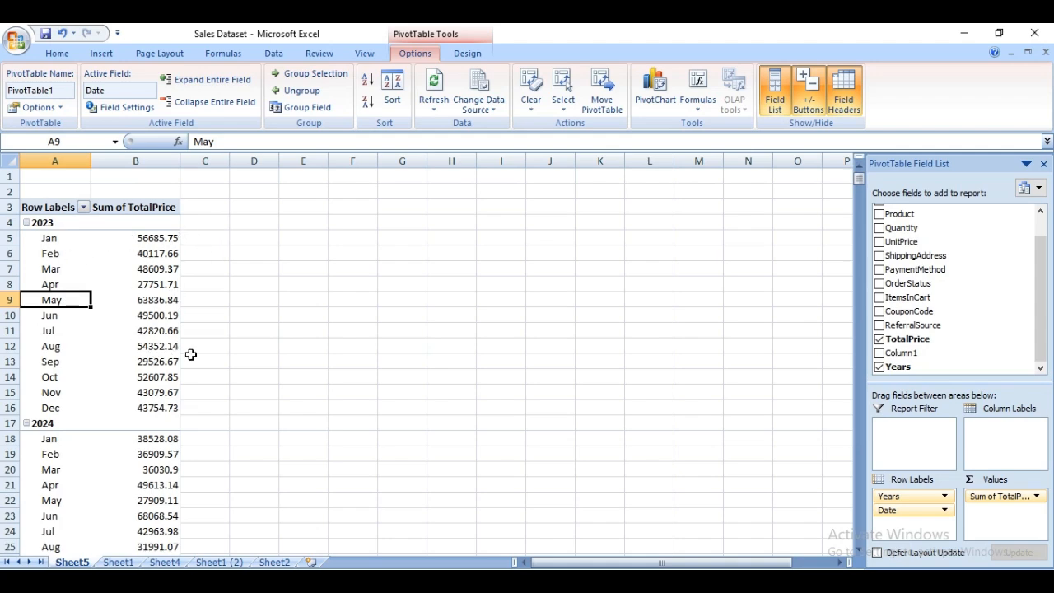
{"action": "scroll", "coordinate": [191, 353], "scroll_direction": "down", "scroll_amount": 6}
{"action": "scroll", "coordinate": [183, 351], "scroll_direction": "up", "scroll_amount": 6}
{"action": "scroll", "coordinate": [154, 283], "scroll_direction": "down", "scroll_amount": 1}
{"action": "left_click", "coordinate": [370, 580]}
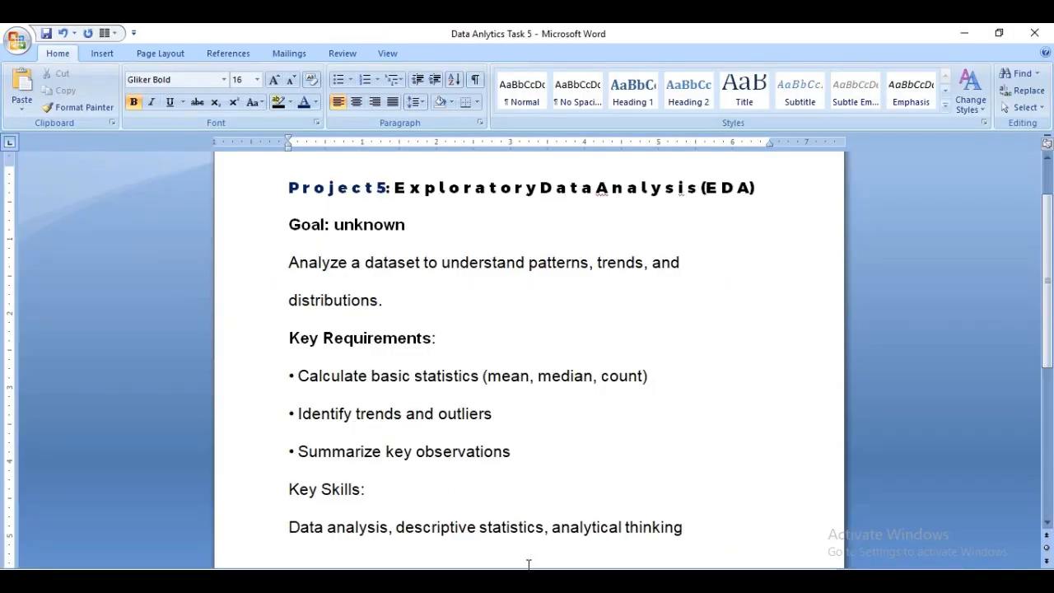
{"action": "left_click", "coordinate": [375, 580]}
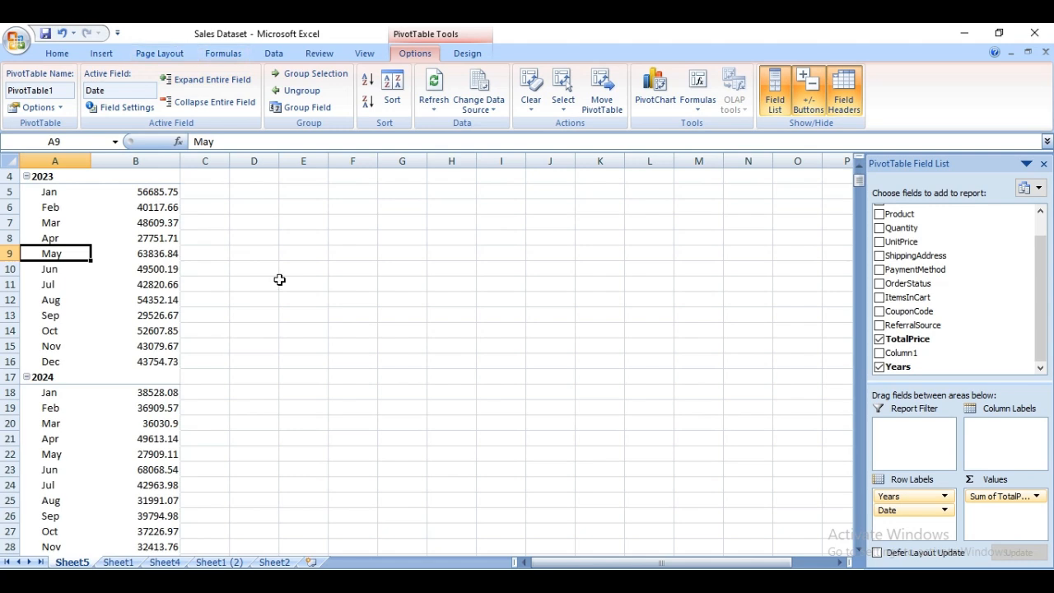
Insert a 2-D line chart with markers of the monthly TotalPrice sums from 2023 to June 2025 and position it beside the PivotTable.
{"action": "scroll", "coordinate": [279, 280], "scroll_direction": "up", "scroll_amount": 1}
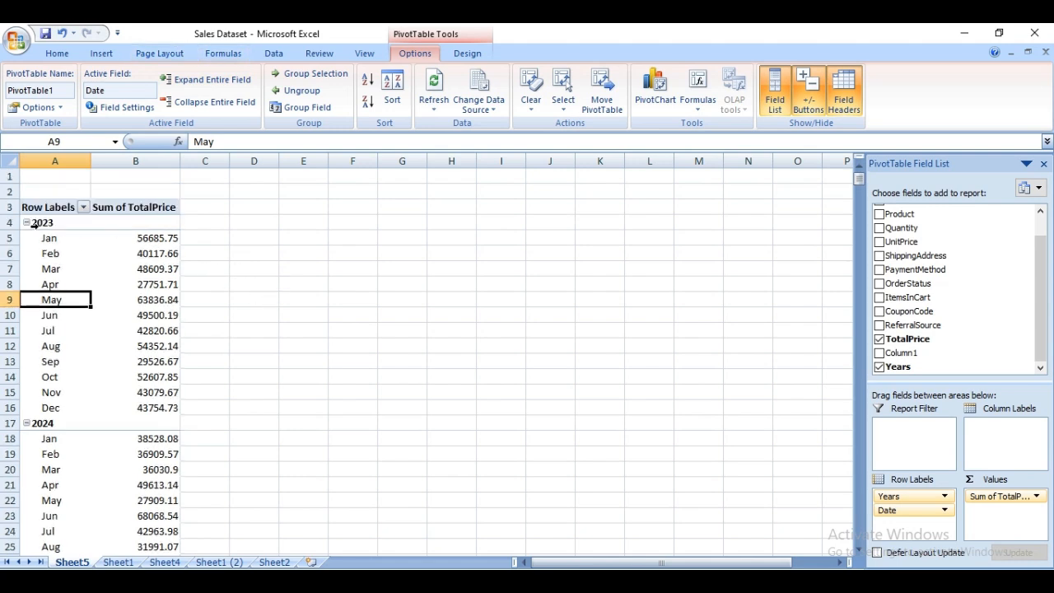
{"action": "left_click_drag", "start_coordinate": [39, 227], "coordinate": [138, 520]}
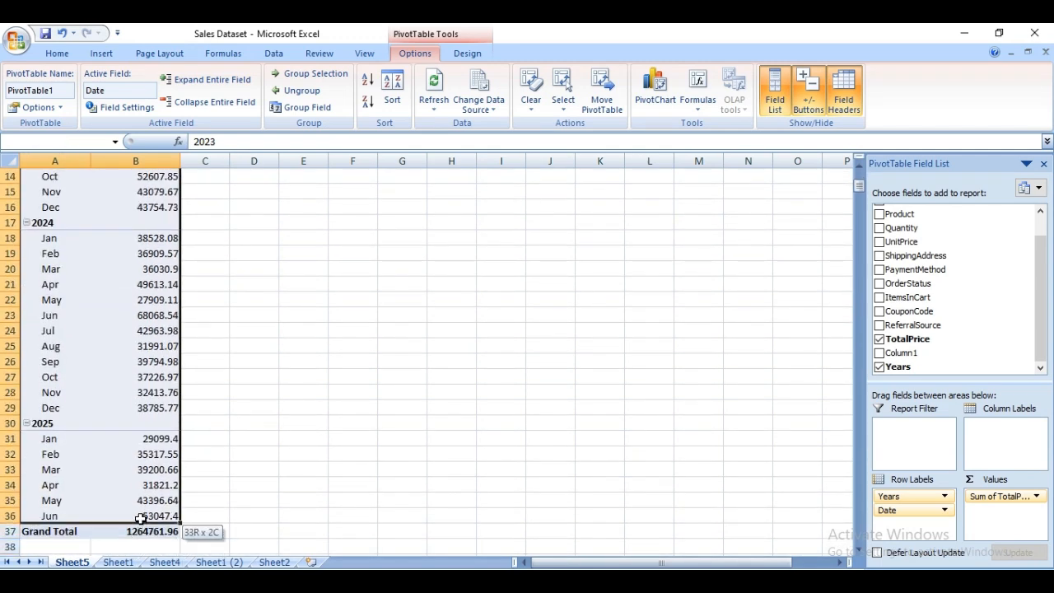
{"action": "left_click_drag", "start_coordinate": [140, 517], "coordinate": [140, 517]}
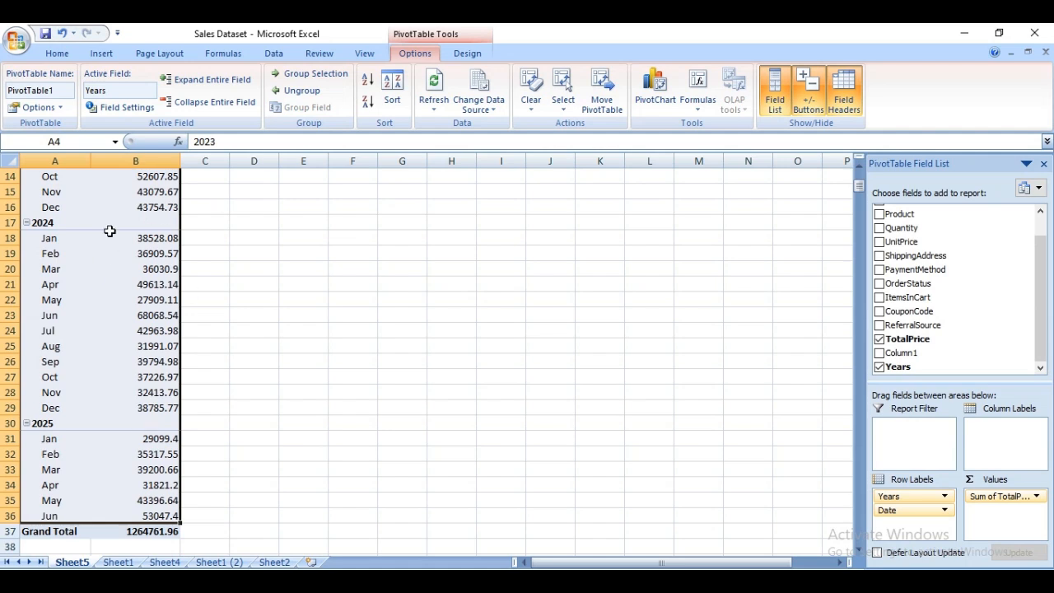
{"action": "left_click", "coordinate": [101, 55]}
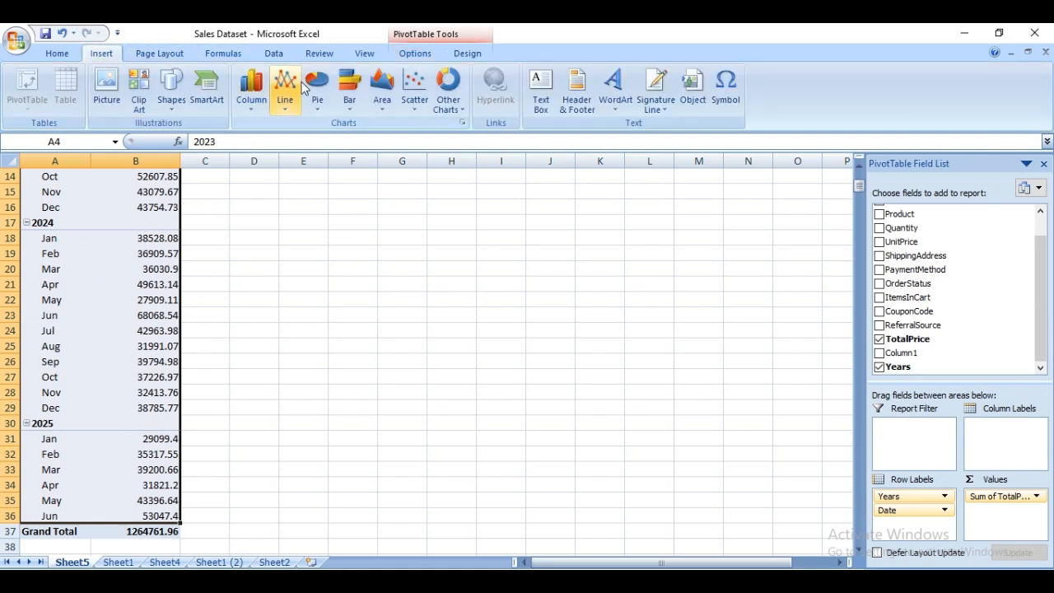
{"action": "left_click", "coordinate": [290, 109]}
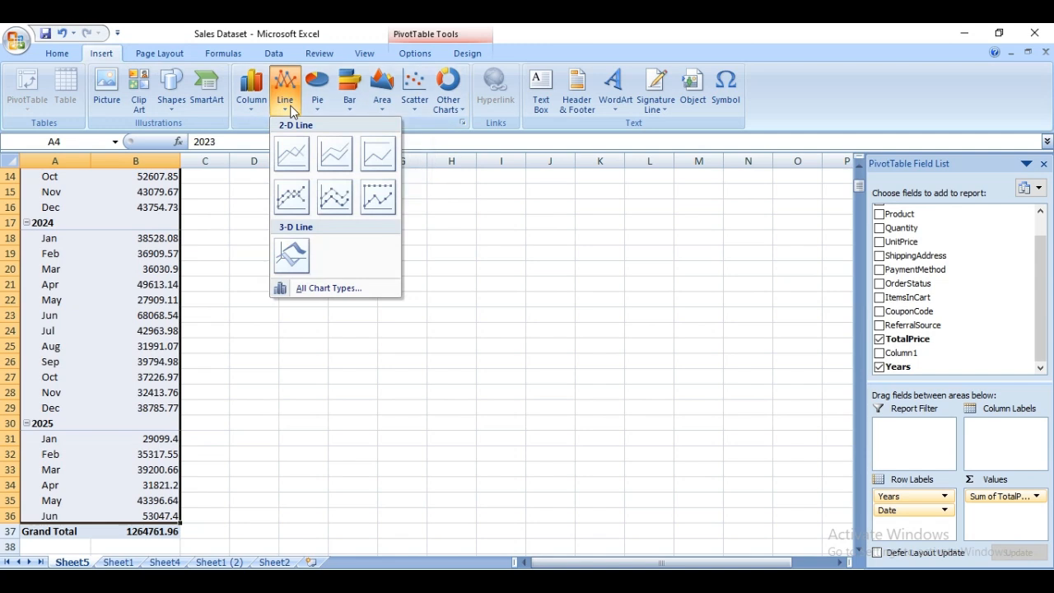
{"action": "left_click", "coordinate": [305, 208]}
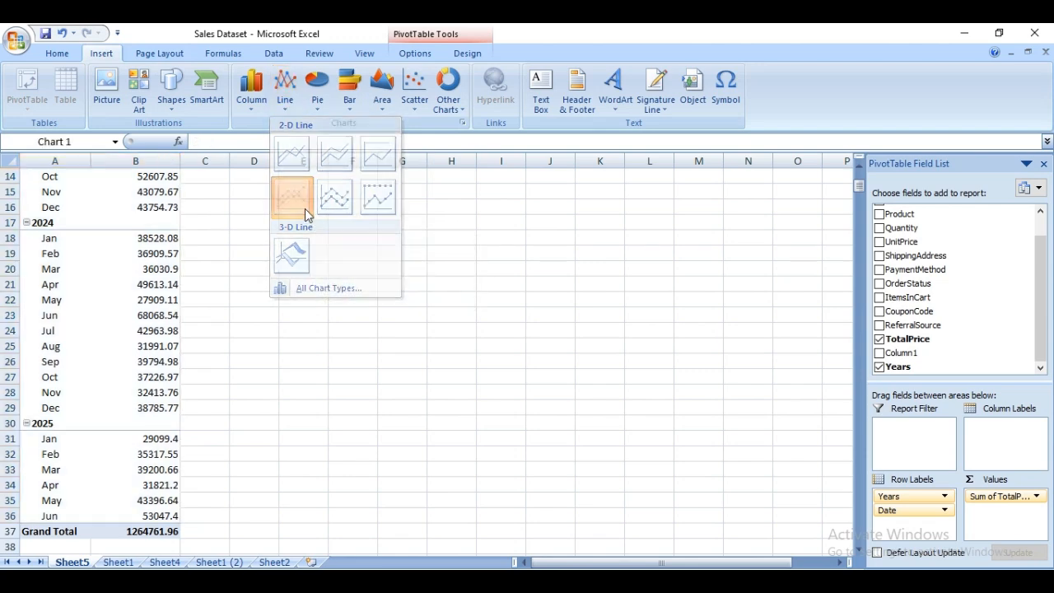
{"action": "left_click_drag", "start_coordinate": [398, 256], "coordinate": [400, 219]}
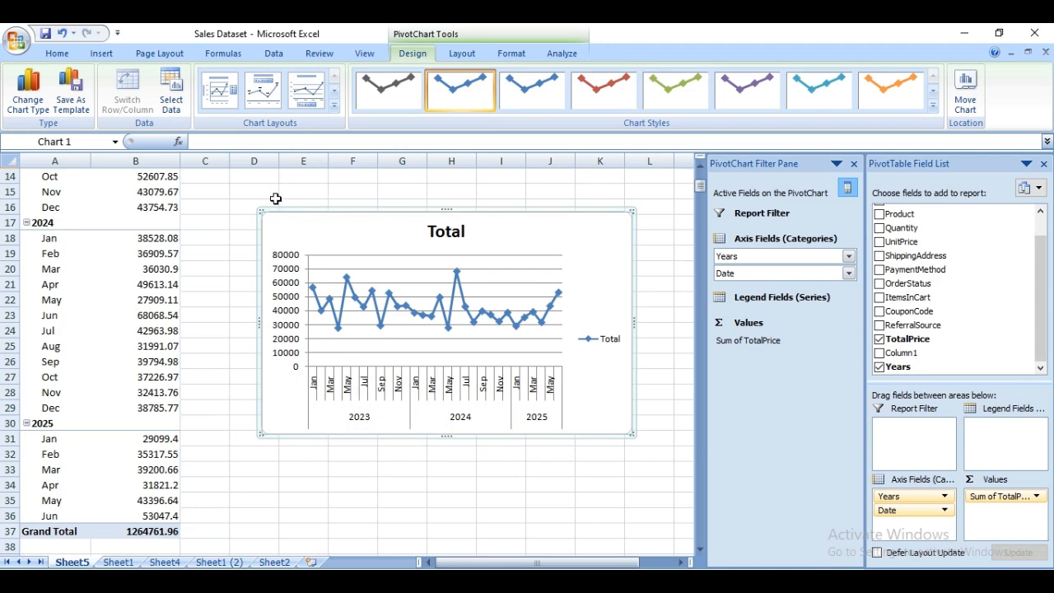
Add a linear trendline with the automatic name to the chart's Total series and view the chart against the PivotTable rows.
{"action": "right_click", "coordinate": [407, 311]}
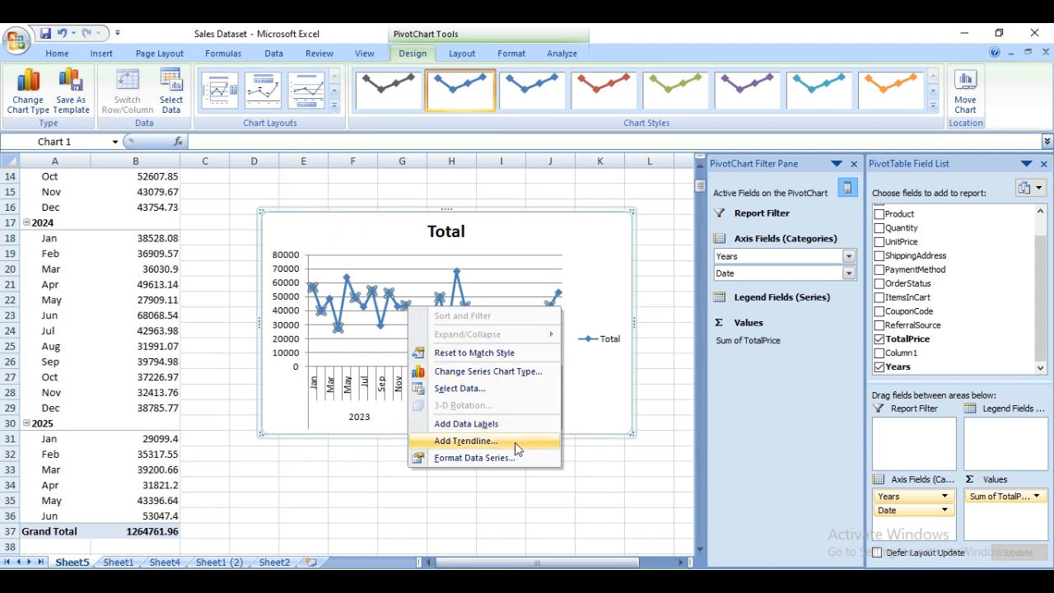
{"action": "left_click", "coordinate": [466, 441]}
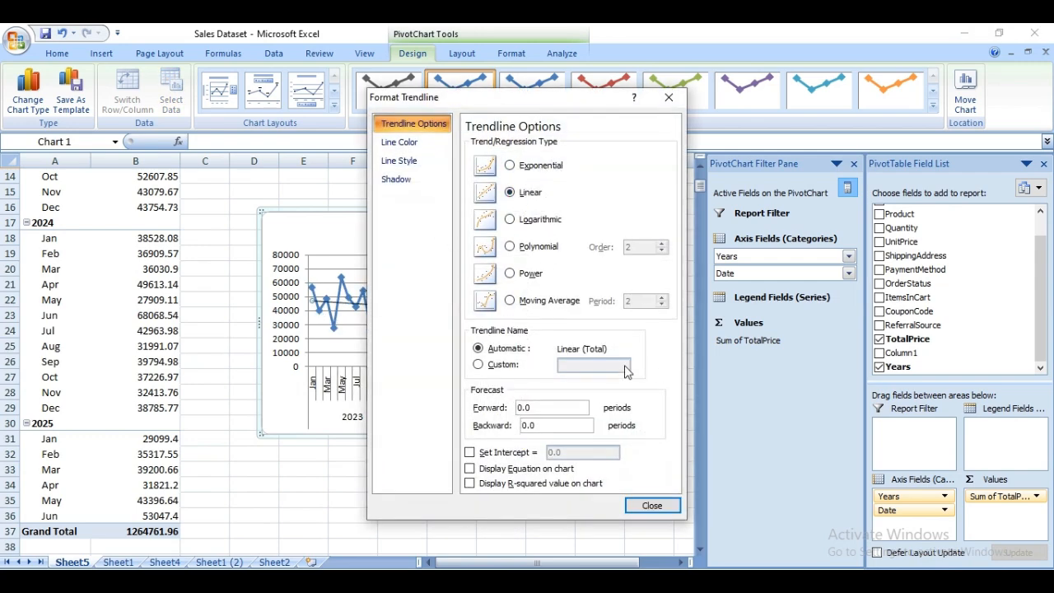
{"action": "left_click", "coordinate": [659, 504]}
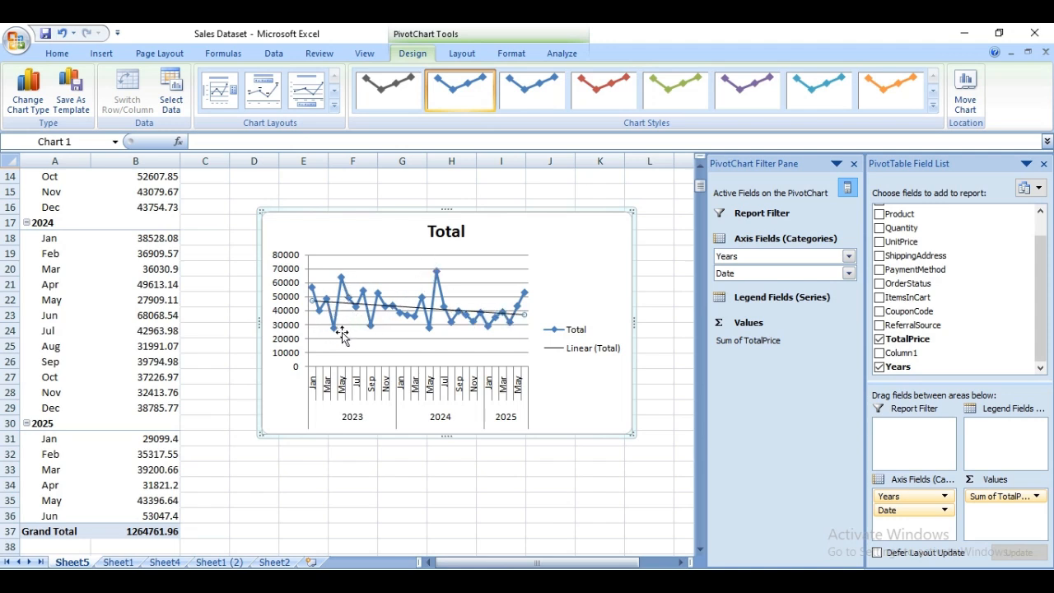
{"action": "mouse_move", "coordinate": [337, 329]}
{"action": "scroll", "coordinate": [261, 268], "scroll_direction": "up", "scroll_amount": 4}
{"action": "scroll", "coordinate": [261, 268], "scroll_direction": "down", "scroll_amount": 3}
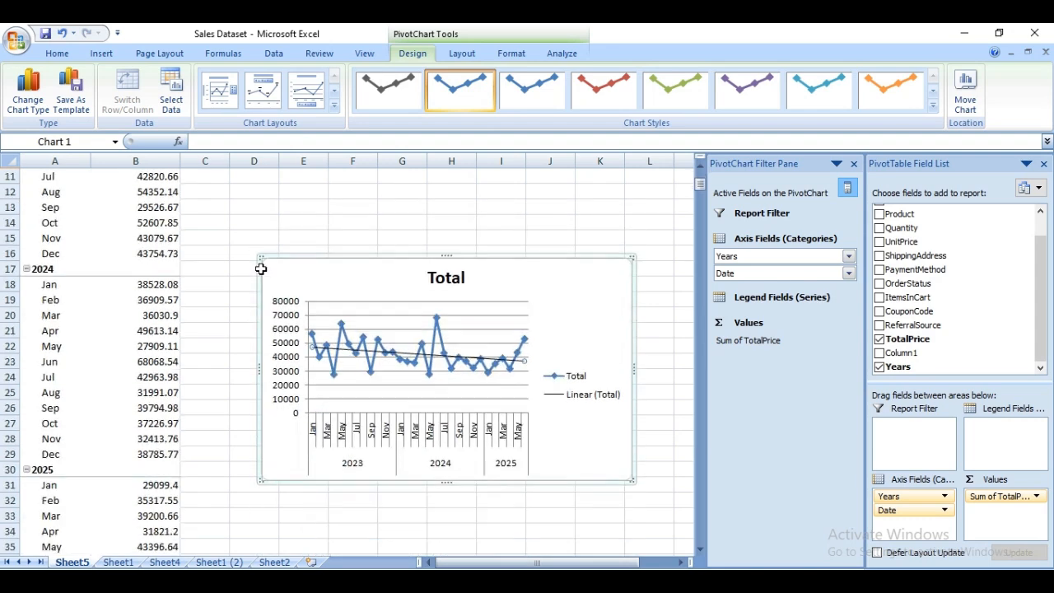
Review the sales table on Sheet1 across to its last columns and return to the PivotTable and chart on Sheet5.
{"action": "scroll", "coordinate": [261, 268], "scroll_direction": "up", "scroll_amount": 1}
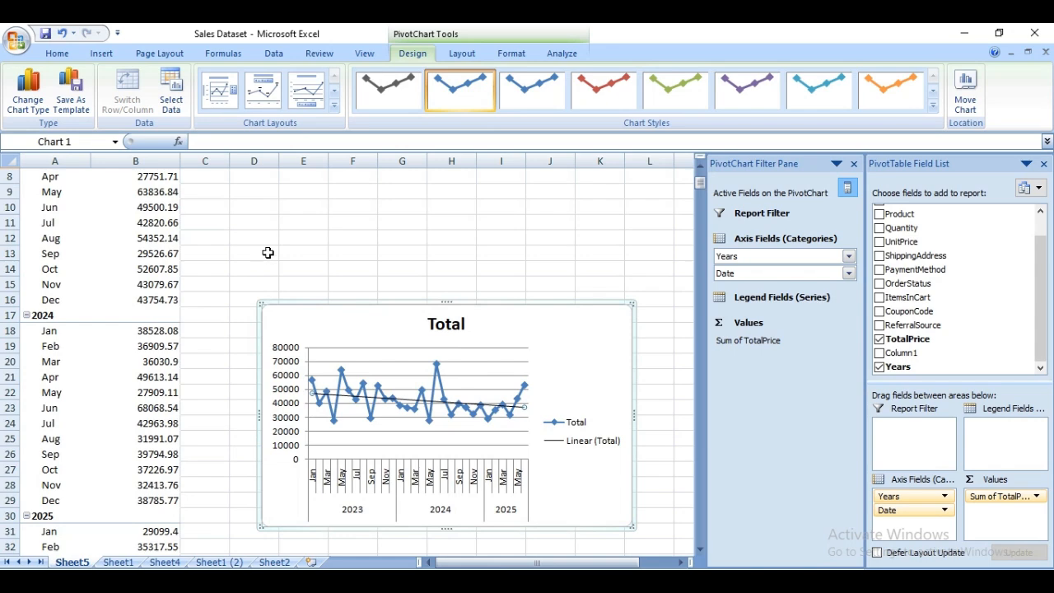
{"action": "left_click", "coordinate": [118, 562]}
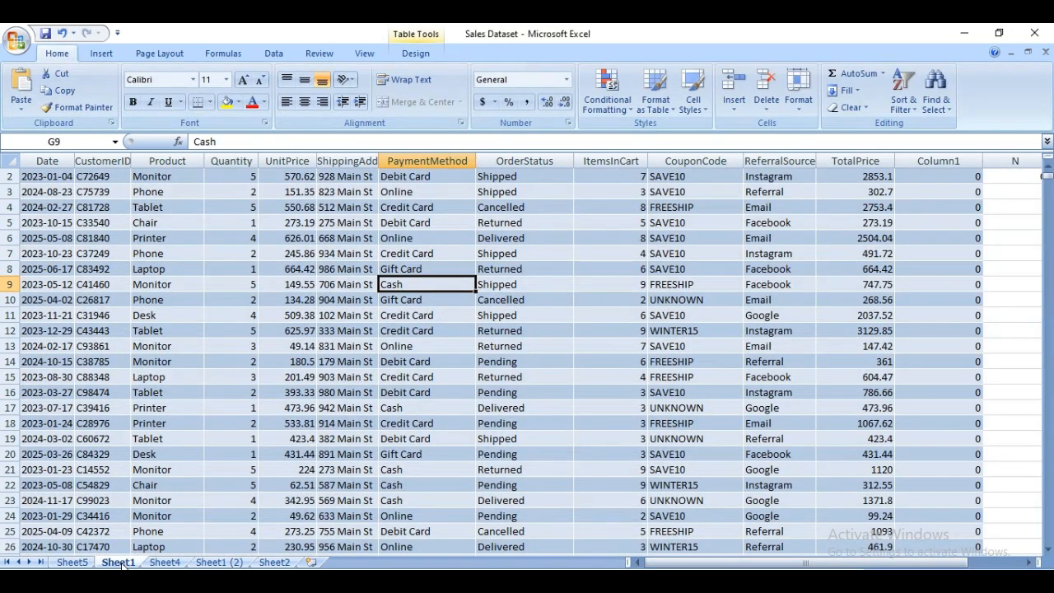
{"action": "scroll", "coordinate": [269, 338], "scroll_direction": "up", "scroll_amount": 1}
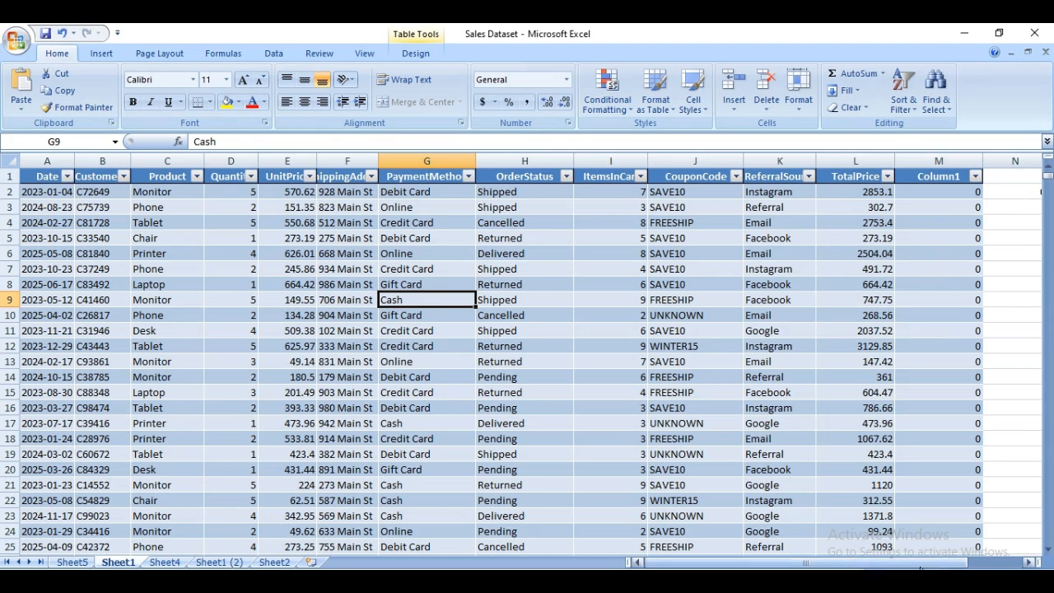
{"action": "left_click_drag", "start_coordinate": [921, 568], "coordinate": [947, 567]}
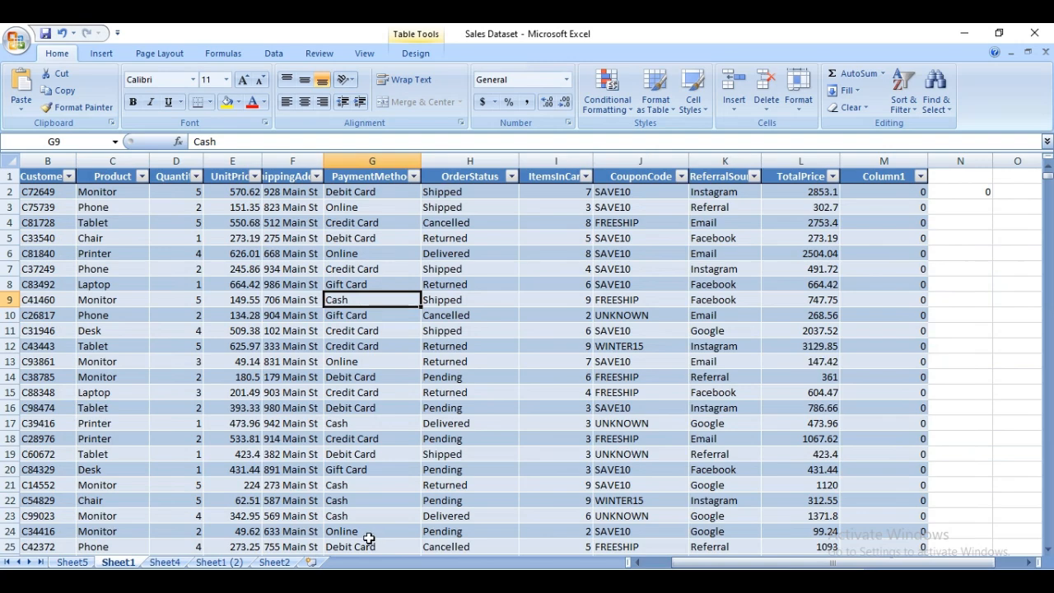
{"action": "left_click", "coordinate": [74, 563]}
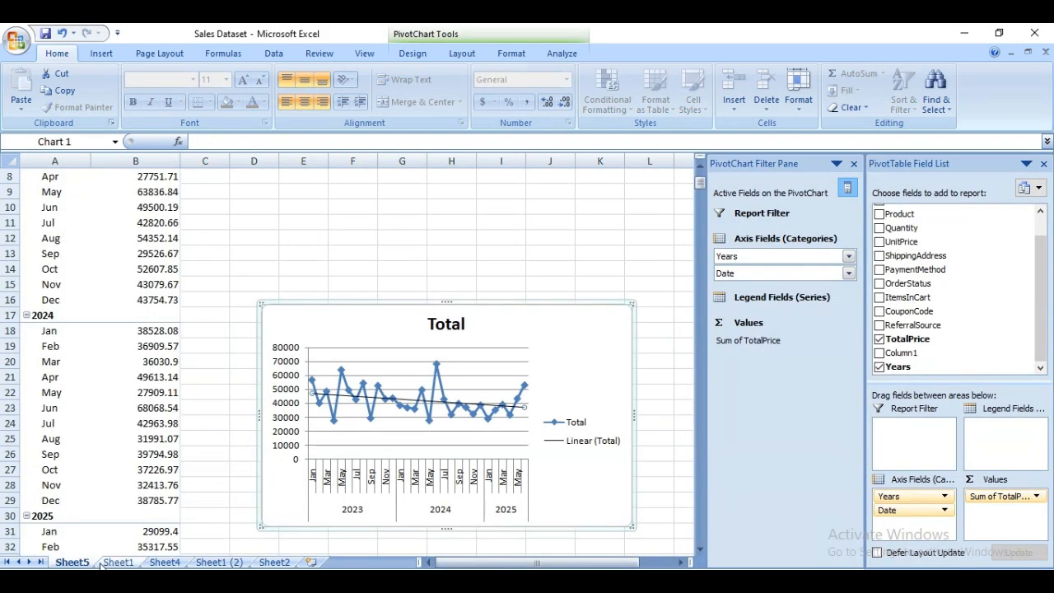
Look through the descriptive statistics on Sheet4, the numeric columns on Sheet1 (2) and the other worksheets, ending back on Sheet5.
{"action": "left_click", "coordinate": [117, 564]}
{"action": "left_click", "coordinate": [158, 563]}
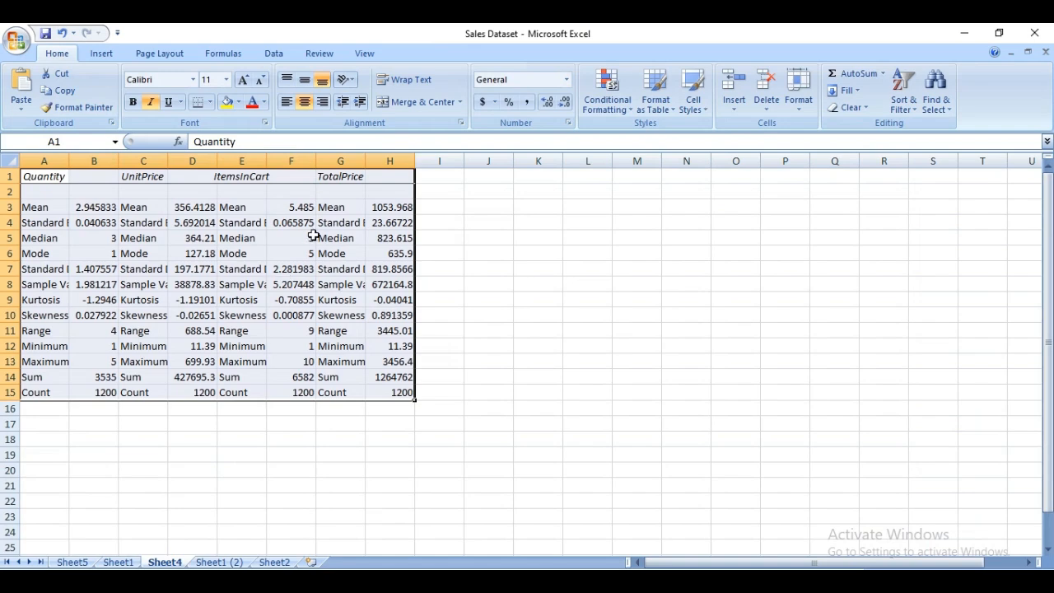
{"action": "left_click", "coordinate": [118, 562]}
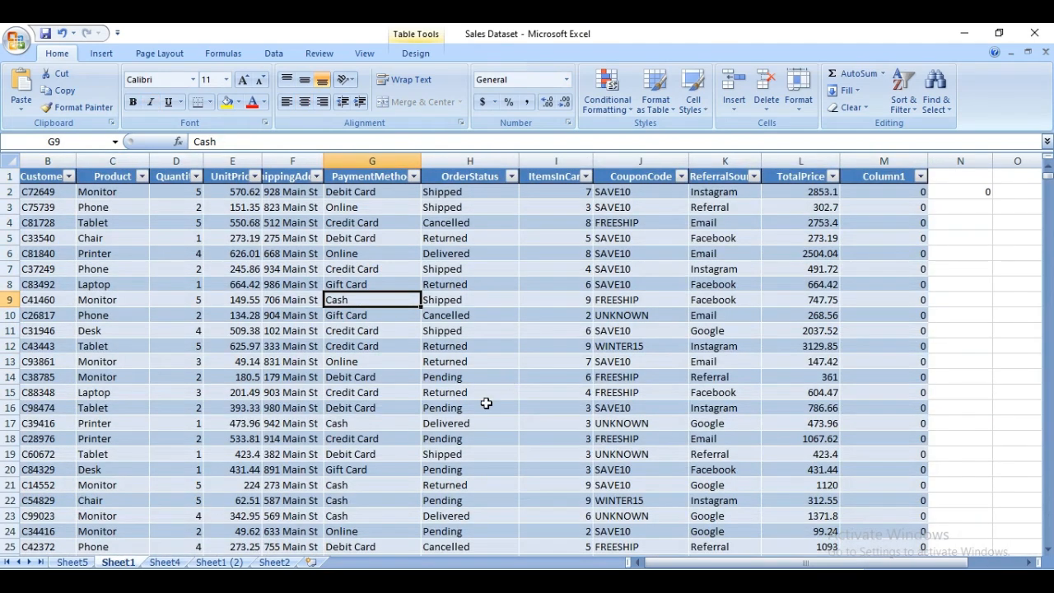
{"action": "left_click", "coordinate": [219, 563]}
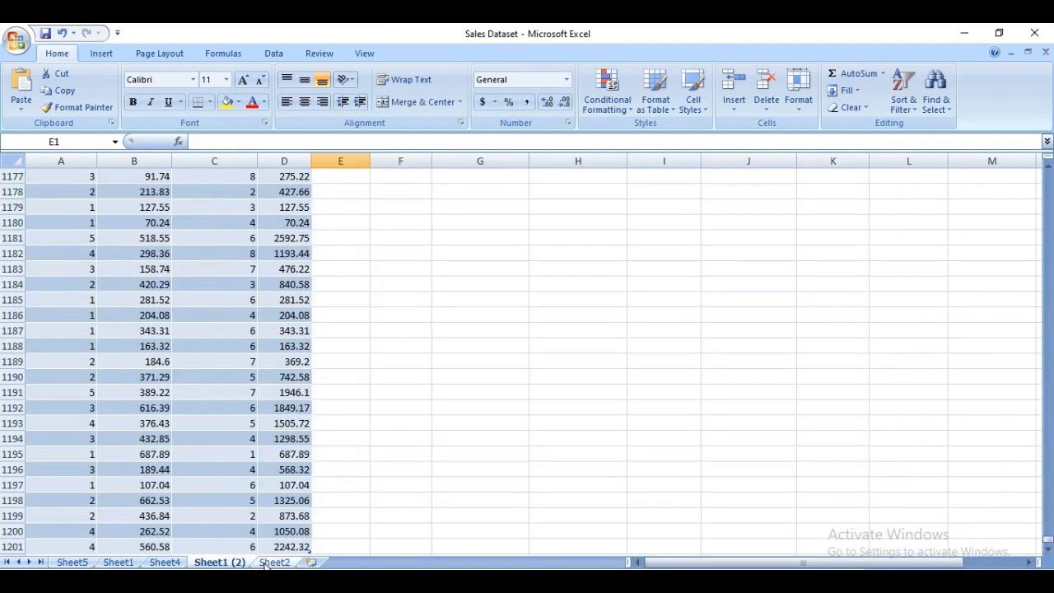
{"action": "left_click", "coordinate": [274, 562]}
{"action": "left_click", "coordinate": [71, 562]}
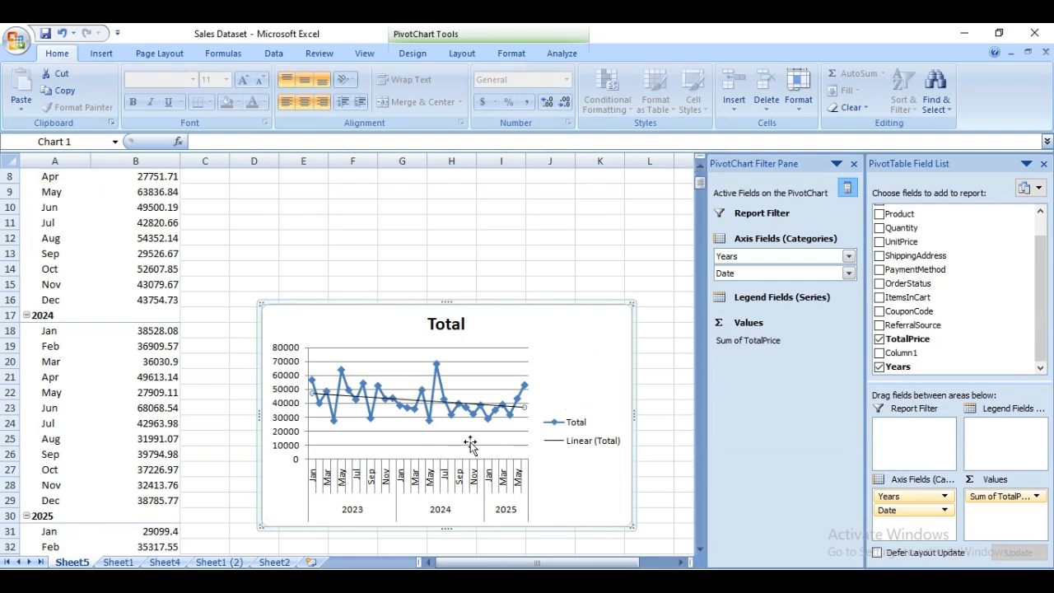
Examine the PivotTable's monthly TotalPrice sums alongside the line chart and its trendline.
{"action": "scroll", "coordinate": [527, 362], "scroll_direction": "up", "scroll_amount": 3}
{"action": "scroll", "coordinate": [529, 344], "scroll_direction": "down", "scroll_amount": 7}
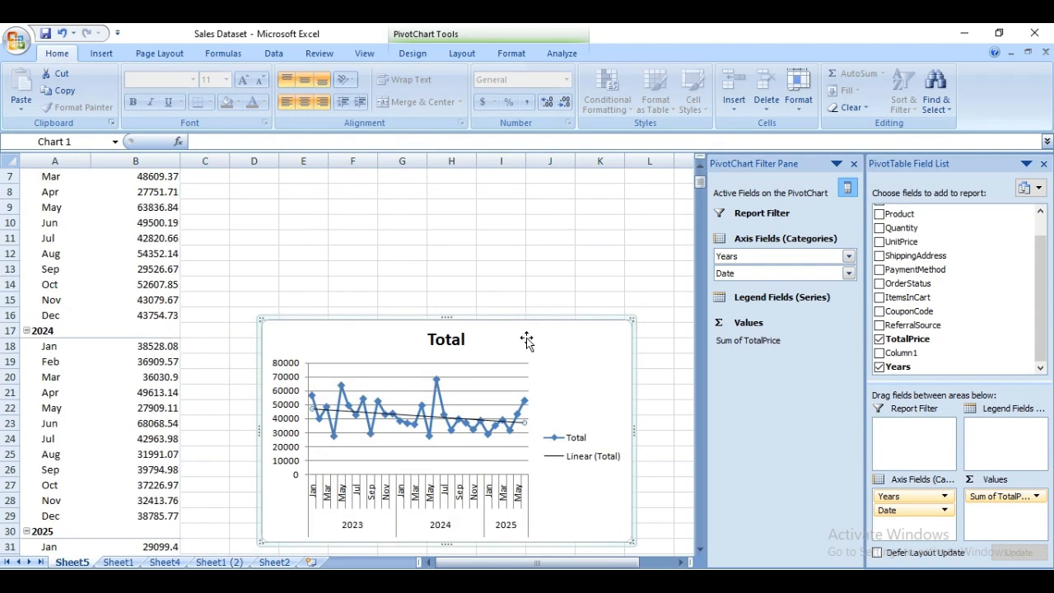
{"action": "scroll", "coordinate": [529, 341], "scroll_direction": "up", "scroll_amount": 7}
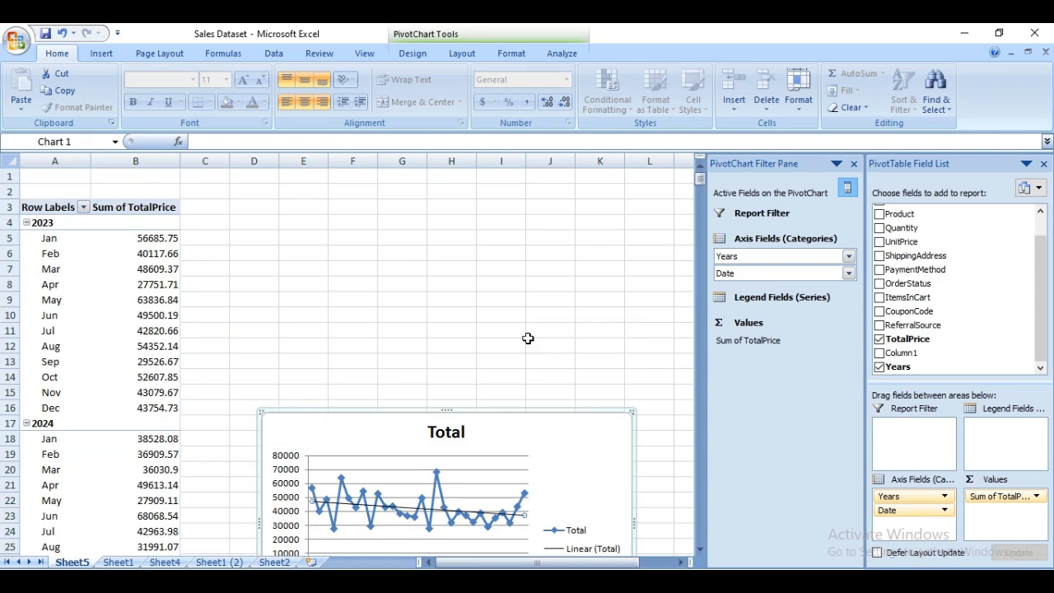
{"action": "scroll", "coordinate": [528, 339], "scroll_direction": "down", "scroll_amount": 2}
{"action": "scroll", "coordinate": [527, 339], "scroll_direction": "up", "scroll_amount": 2}
Switch to the Word document and review the goal and key requirements of Project 5.
{"action": "left_click", "coordinate": [438, 581]}
{"action": "scroll", "coordinate": [438, 425], "scroll_direction": "up", "scroll_amount": 2}
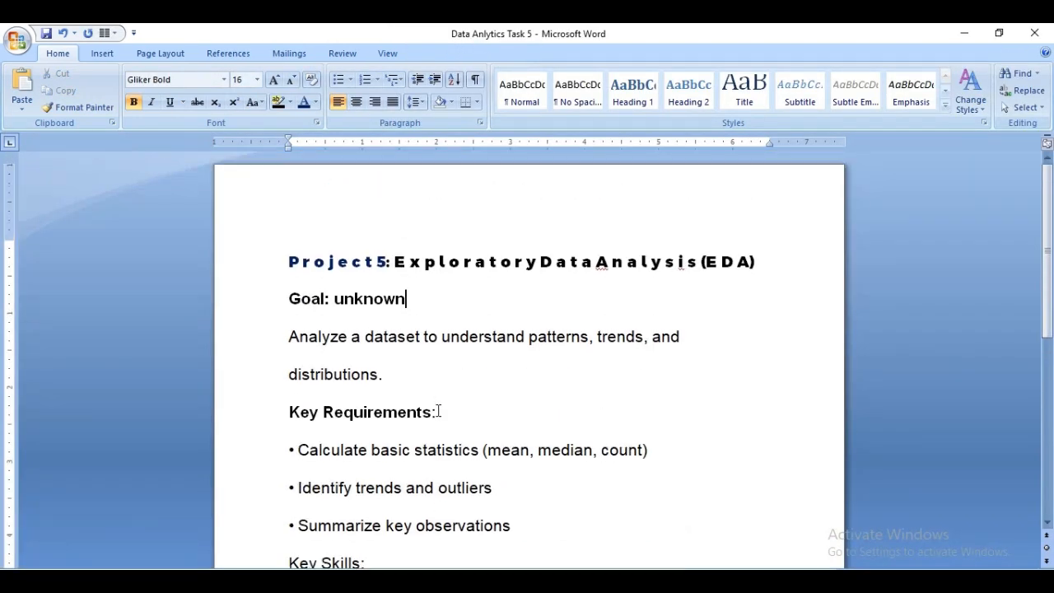
{"action": "scroll", "coordinate": [441, 399], "scroll_direction": "down", "scroll_amount": 1}
{"action": "scroll", "coordinate": [442, 397], "scroll_direction": "up", "scroll_amount": 1}
{"action": "scroll", "coordinate": [382, 401], "scroll_direction": "down", "scroll_amount": 1}
{"action": "scroll", "coordinate": [376, 404], "scroll_direction": "up", "scroll_amount": 1}
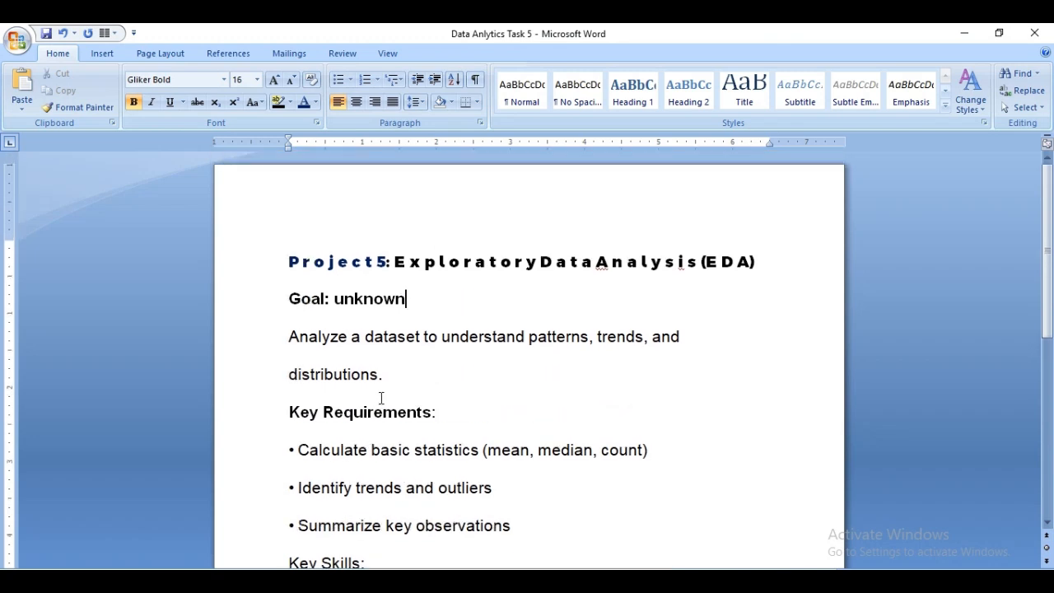